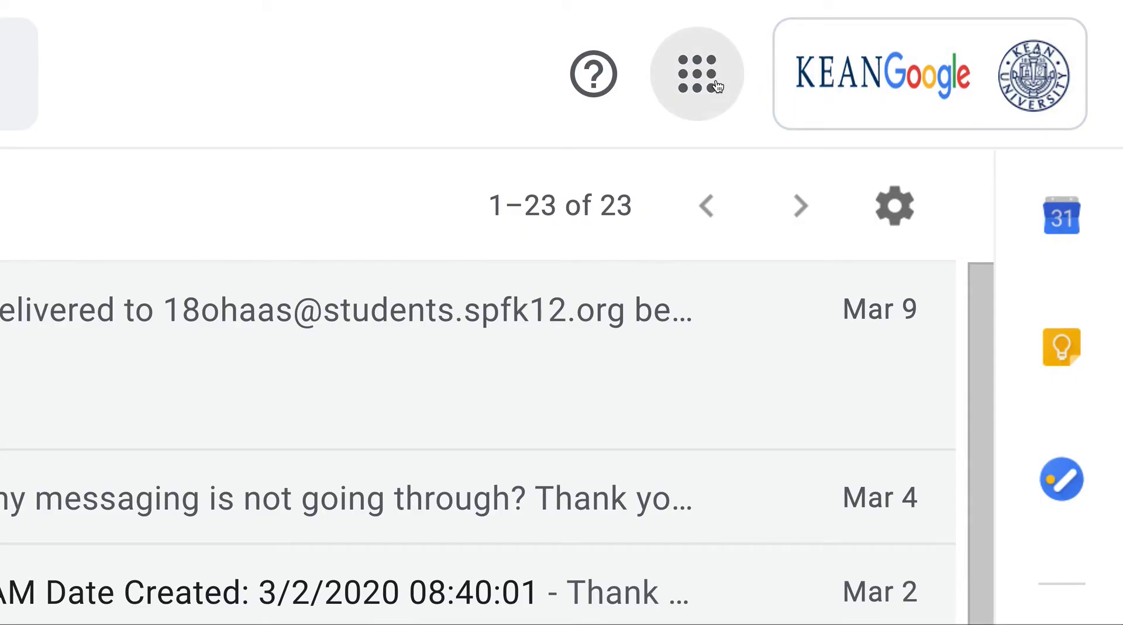
# Create a new blank document in Google Docs from the apps launcher and dismiss the Grammarly welcome popup
pyautogui.click(713, 82)
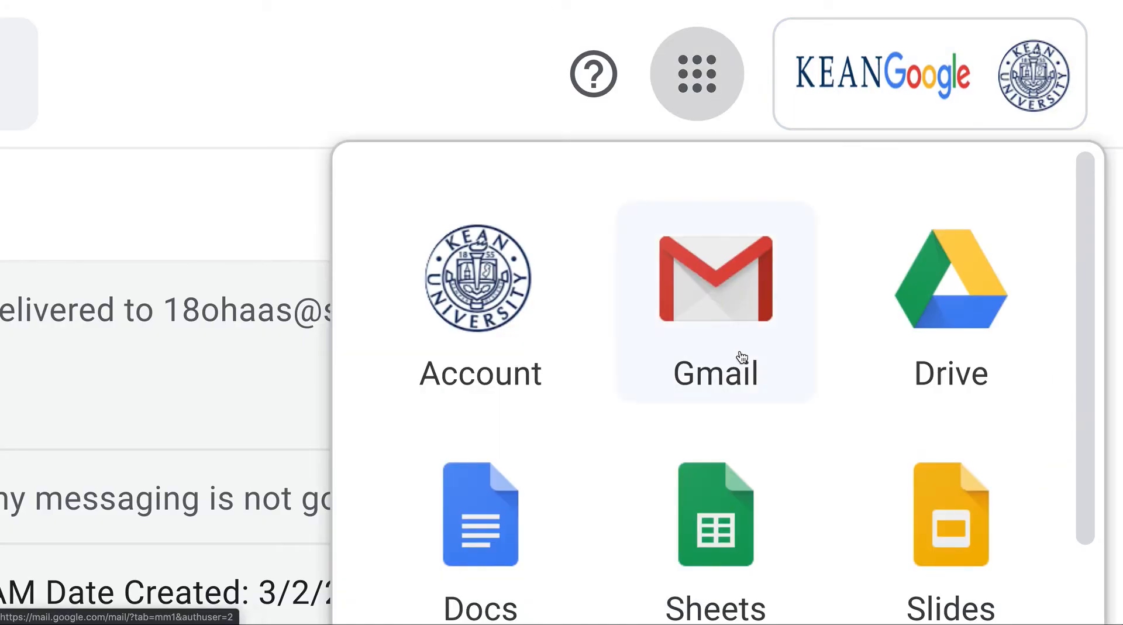
pyautogui.scroll(-2, 743, 359)
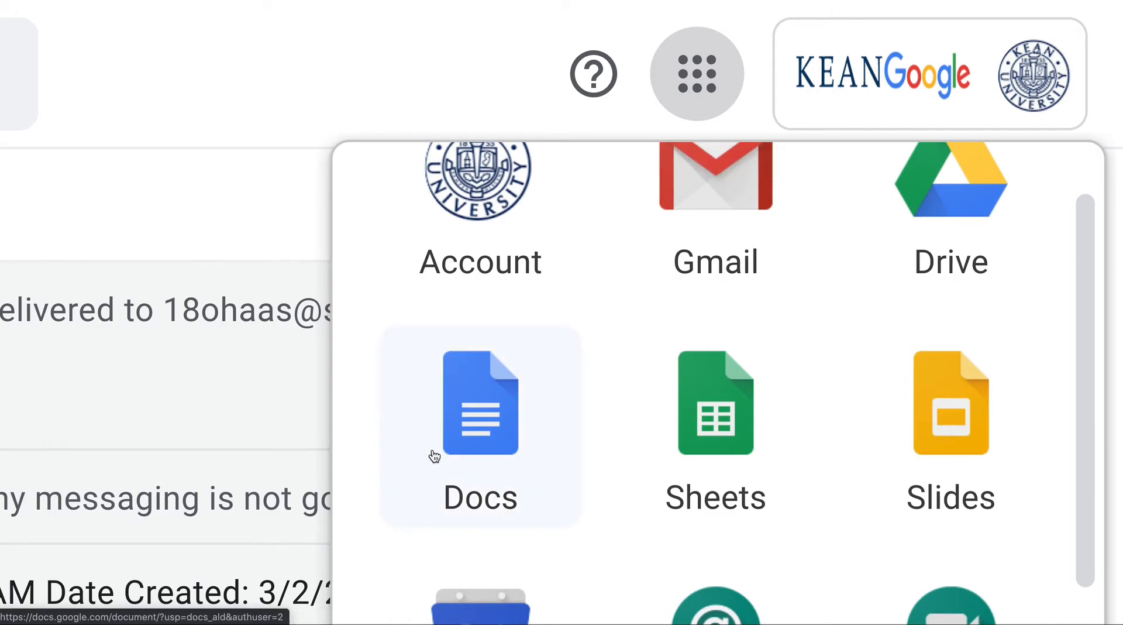
pyautogui.click(466, 452)
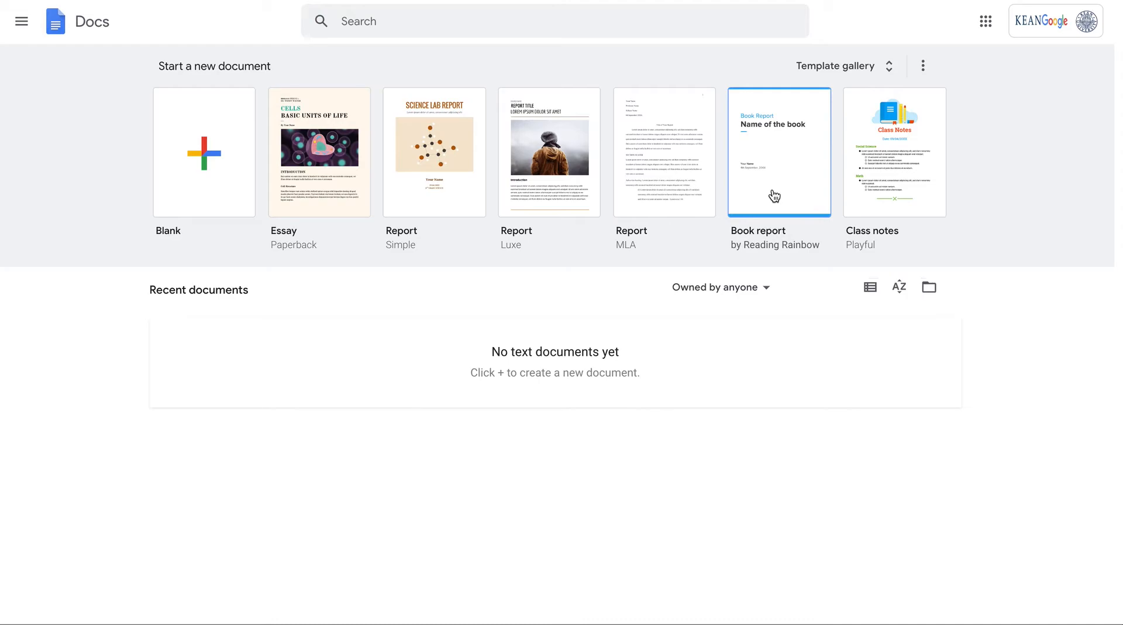
pyautogui.click(232, 203)
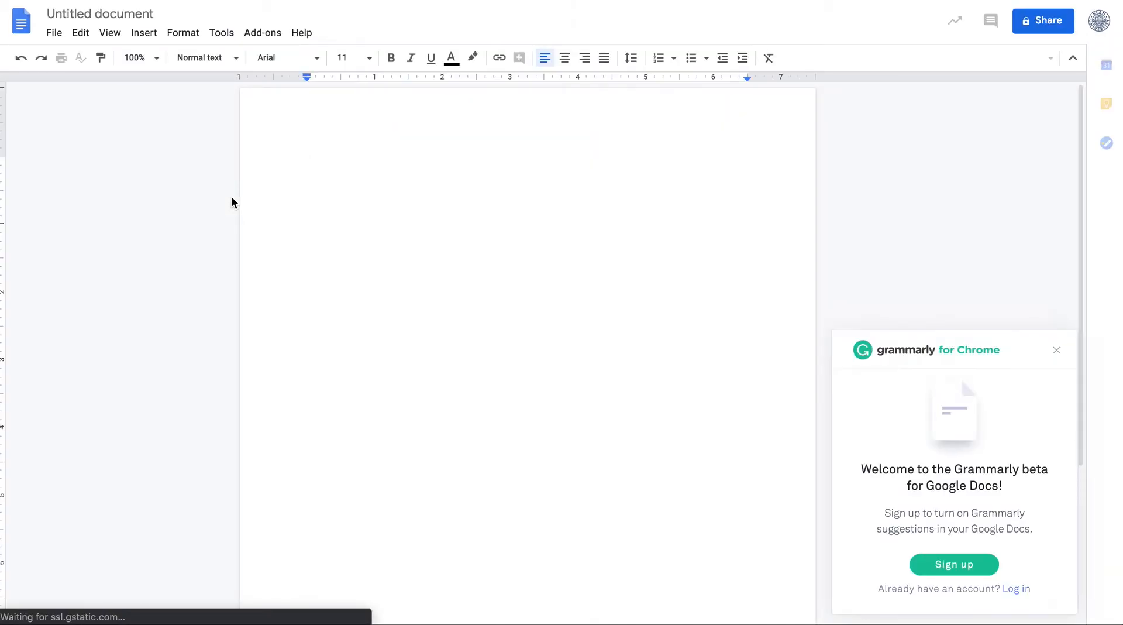
pyautogui.click(1055, 351)
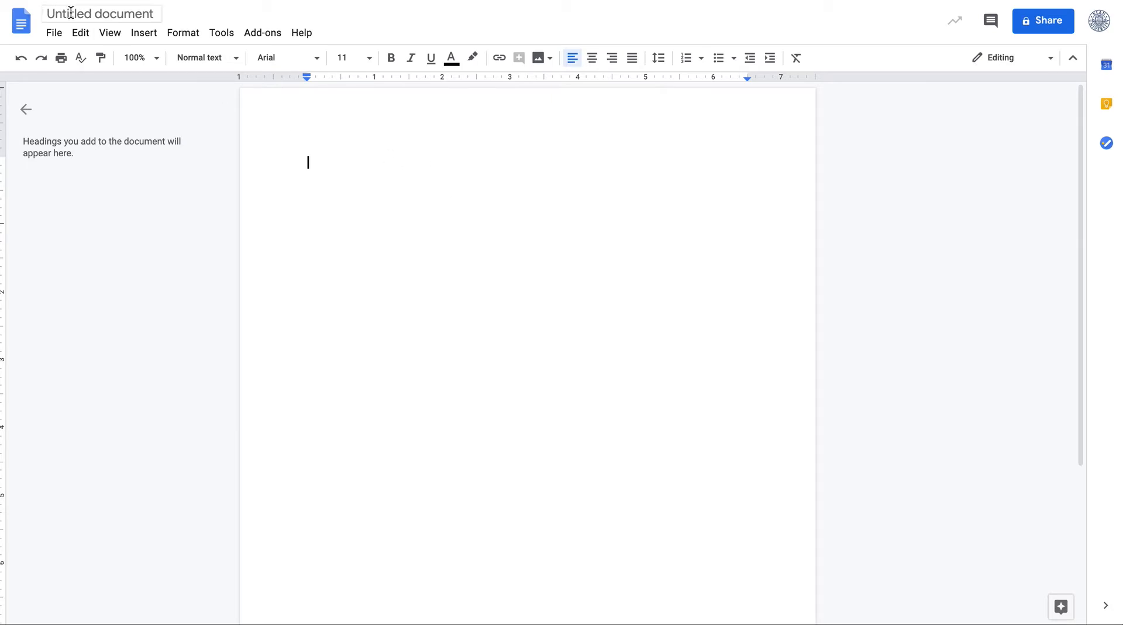
# Rename the document as "My first Domcument"
pyautogui.click(89, 16)
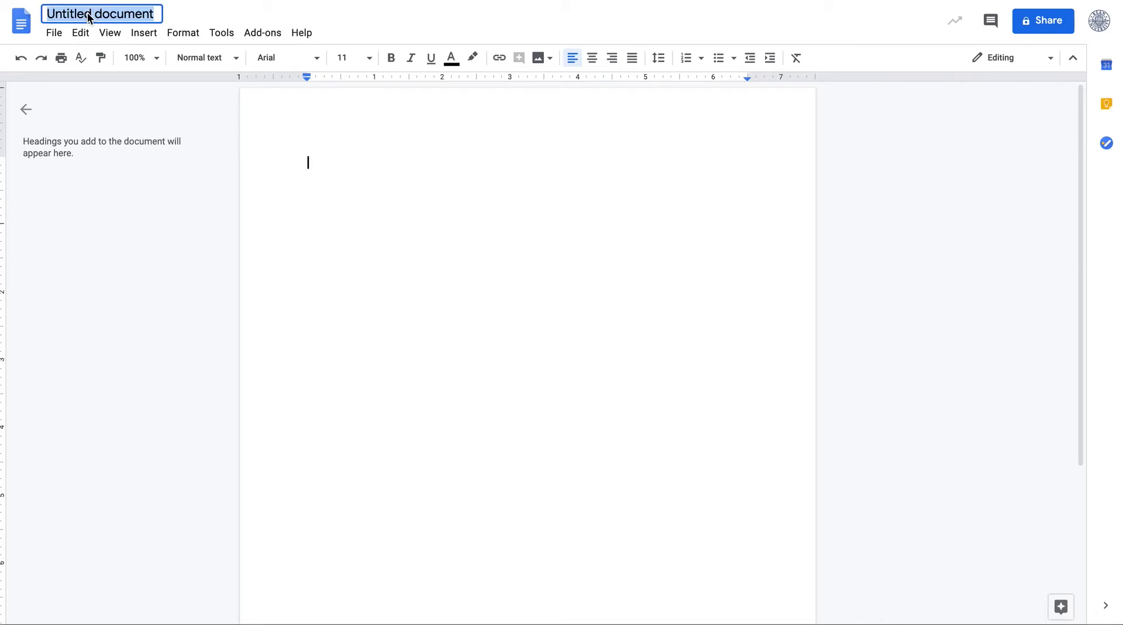
pyautogui.write('My first Domcument')
pyautogui.press('BackSpace')
pyautogui.press('BackSpace')
pyautogui.press('BackSpace')
pyautogui.press('BackSpace')
pyautogui.press('BackSpace')
pyautogui.write('umne')
pyautogui.press('BackSpace')
pyautogui.write('ent')
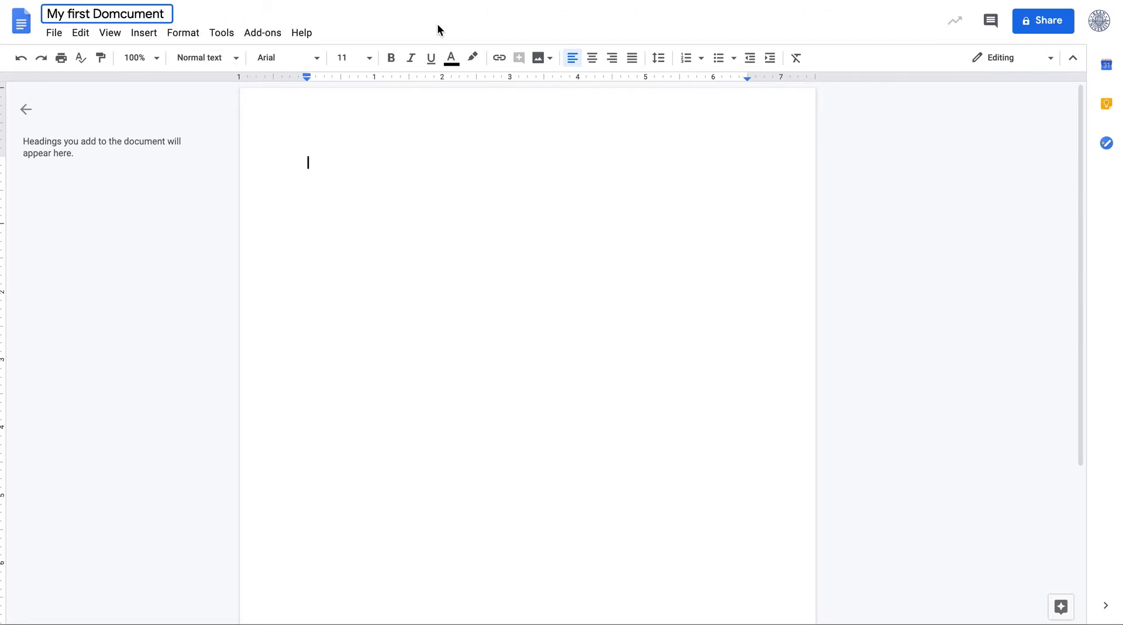
pyautogui.press('Return')
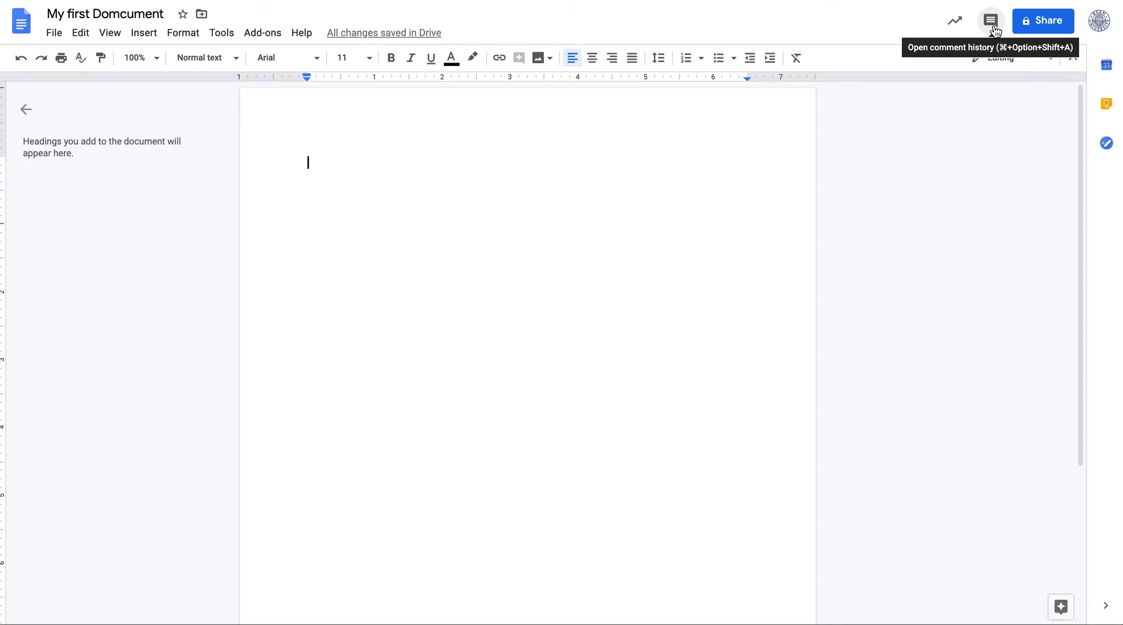
pyautogui.click(1041, 26)
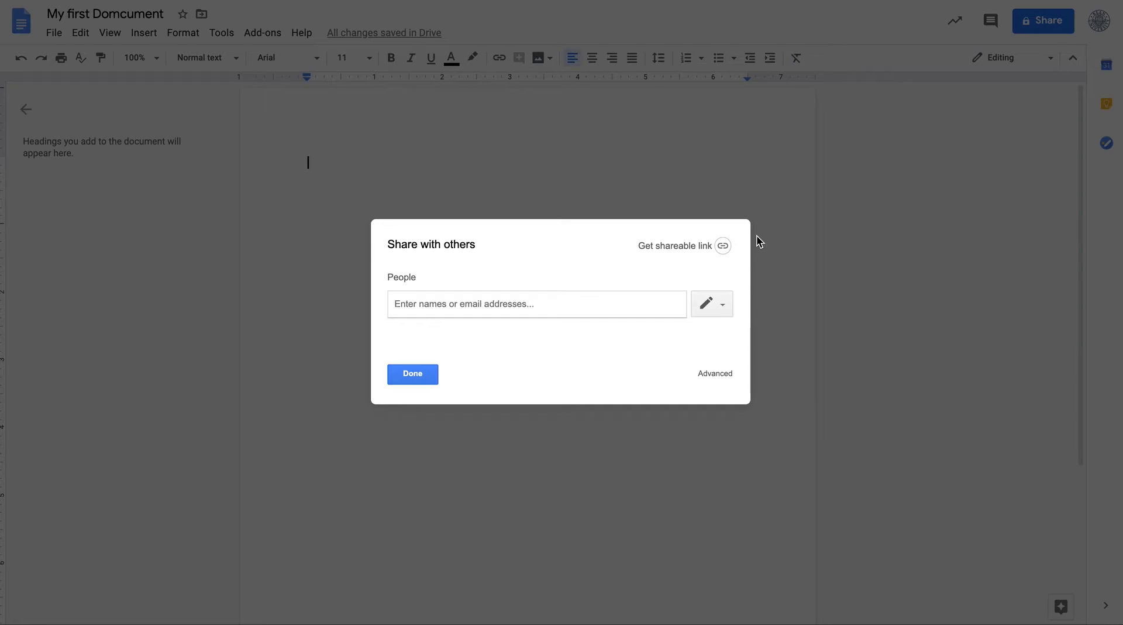
pyautogui.click(721, 307)
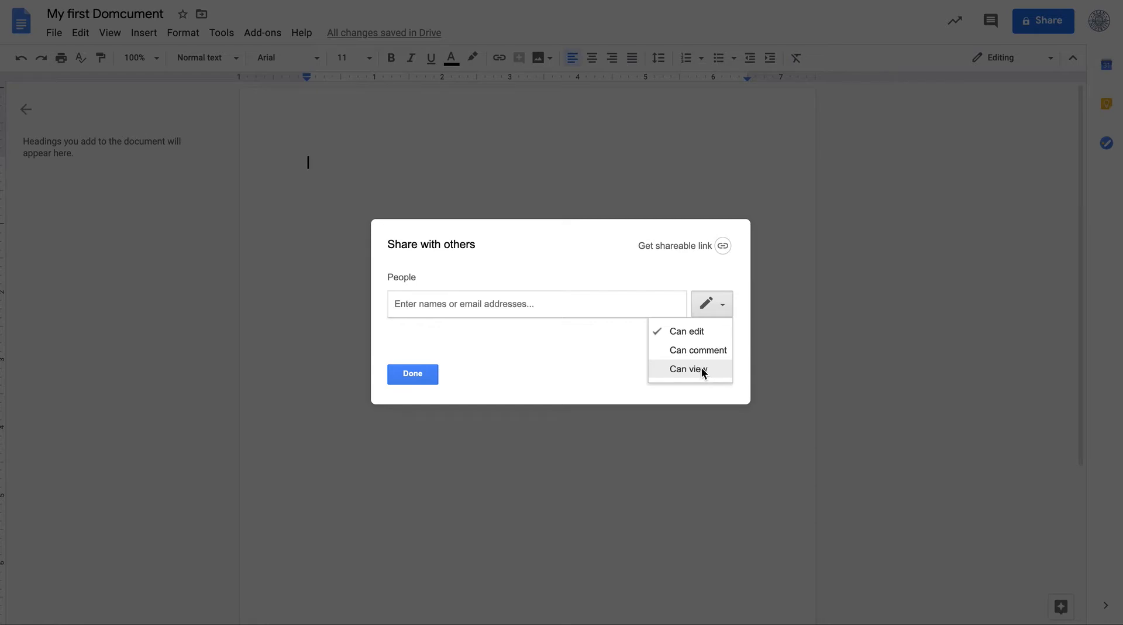
pyautogui.click(568, 302)
pyautogui.write('hassan')
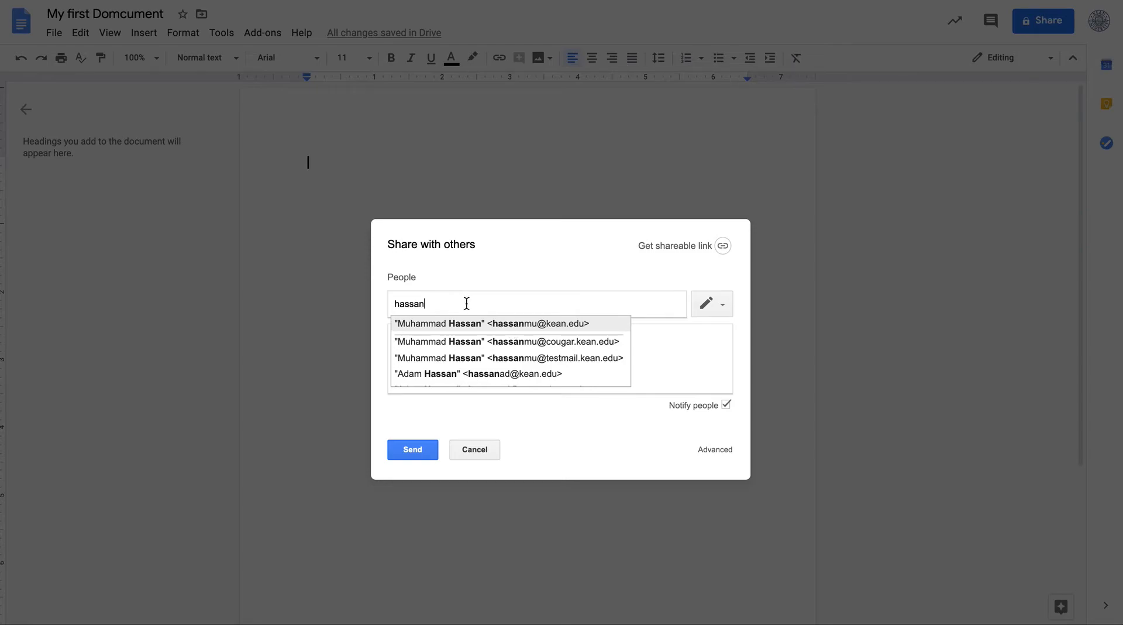
pyautogui.press('BackSpace')
pyautogui.press('BackSpace')
pyautogui.press('BackSpace')
pyautogui.press('BackSpace')
pyautogui.press('BackSpace')
pyautogui.press('BackSpace')
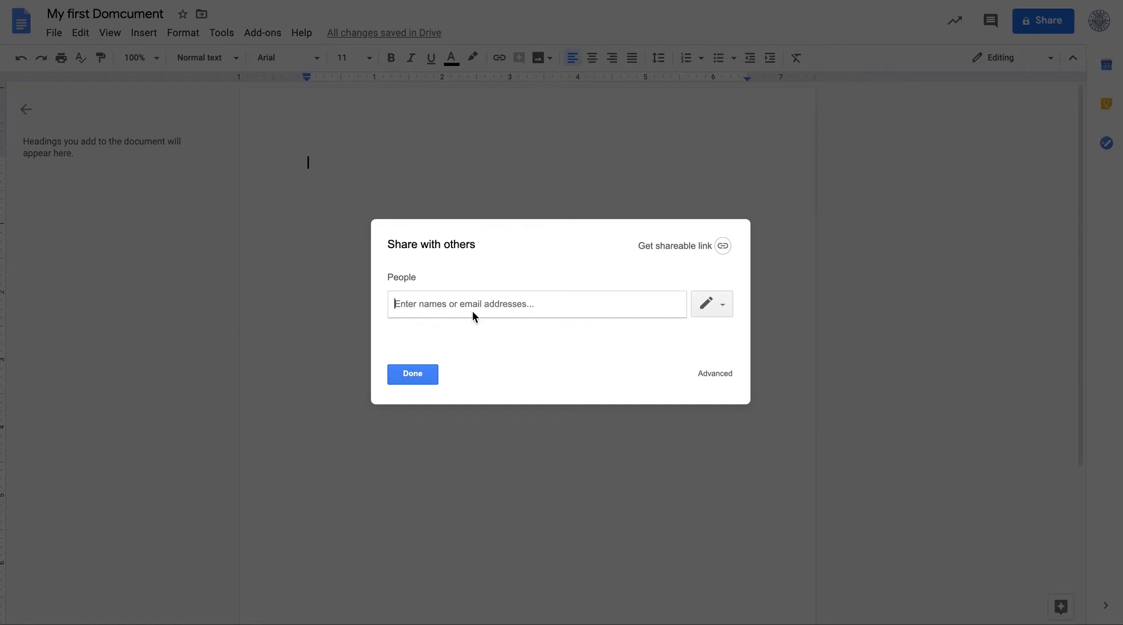
pyautogui.write('ntl')
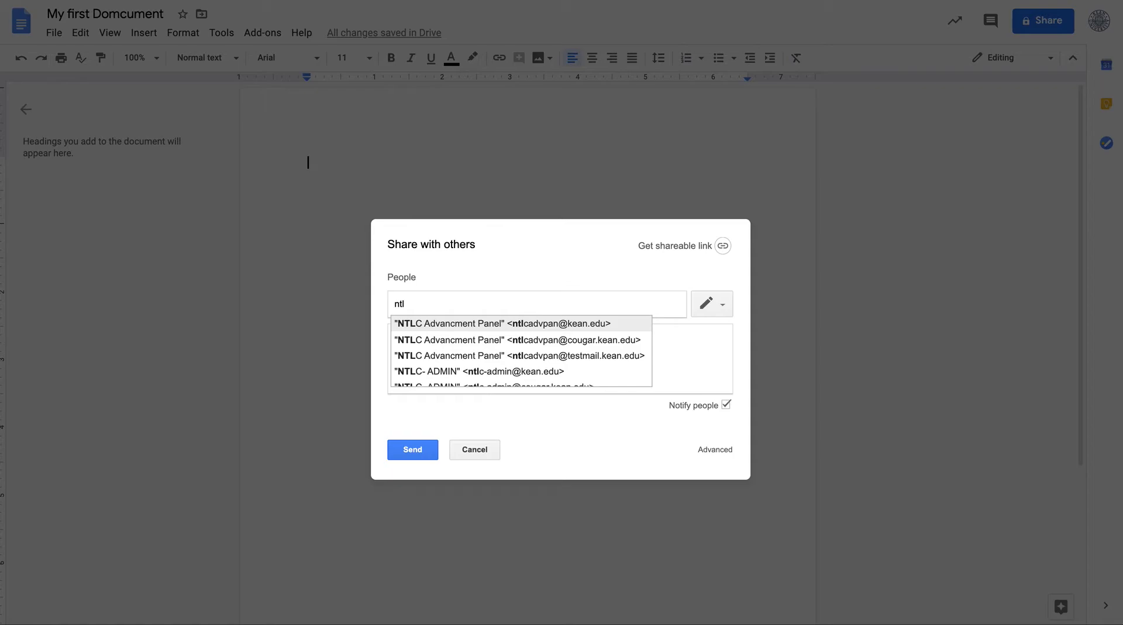
pyautogui.press('BackSpace')
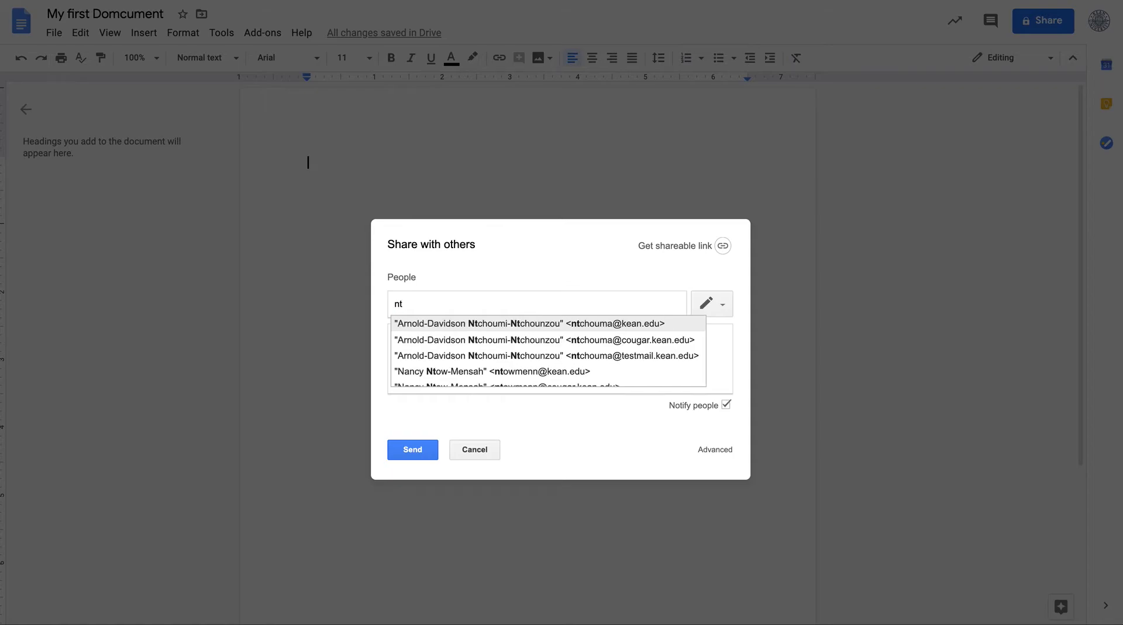
pyautogui.write('lc')
pyautogui.press('BackSpace')
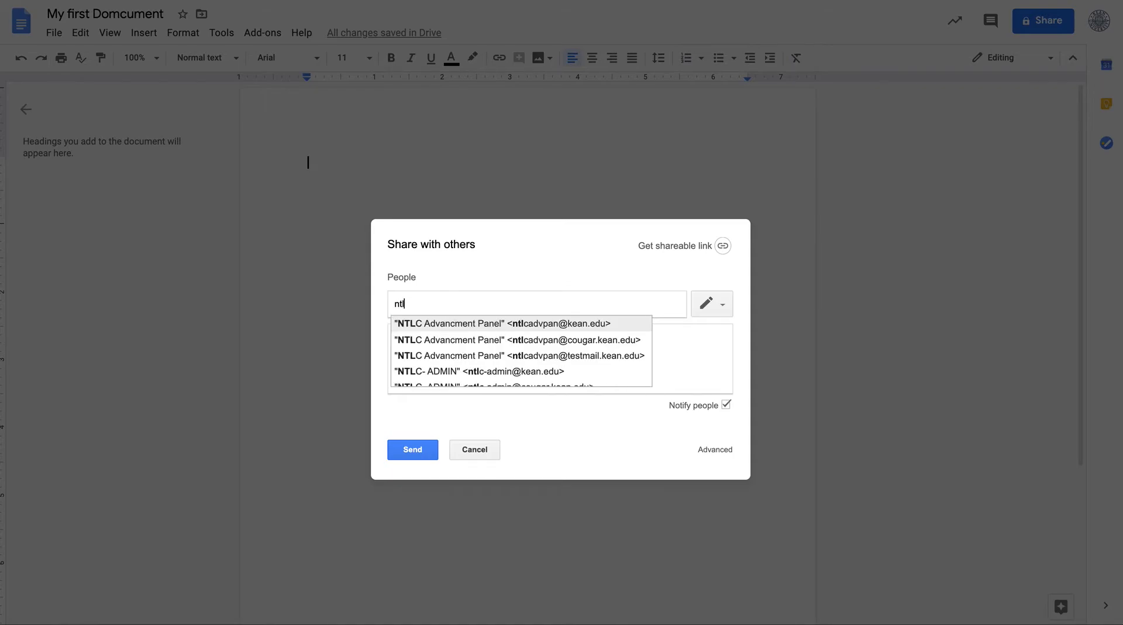
pyautogui.write('lc')
pyautogui.press('BackSpace')
pyautogui.press('BackSpace')
pyautogui.write('c')
pyautogui.scroll(-2, 521, 375)
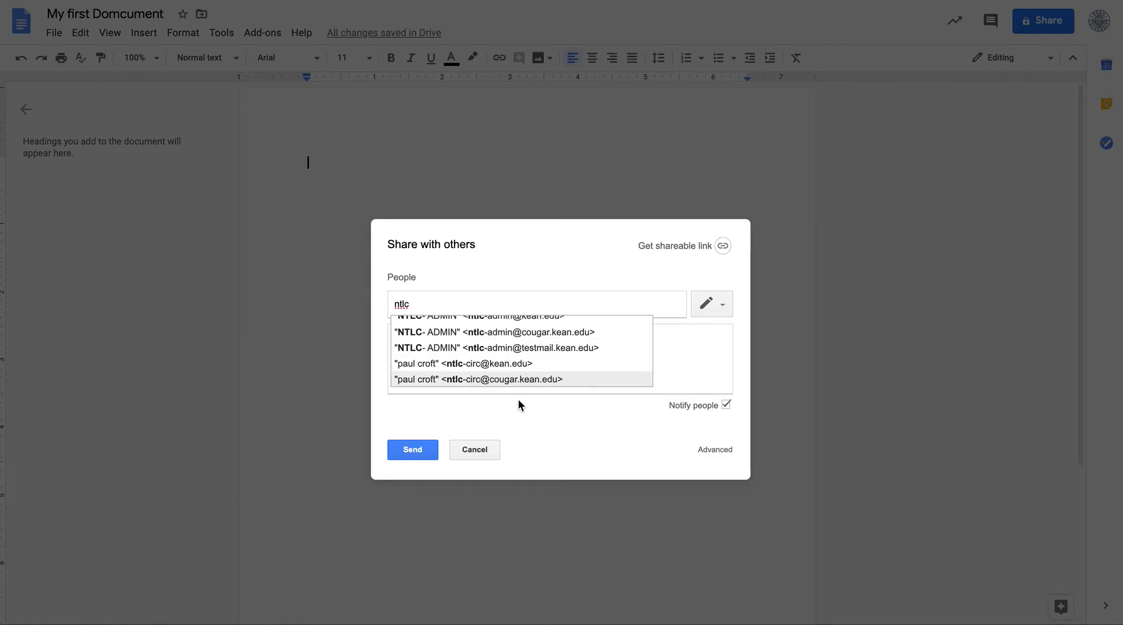
pyautogui.scroll(-1, 509, 328)
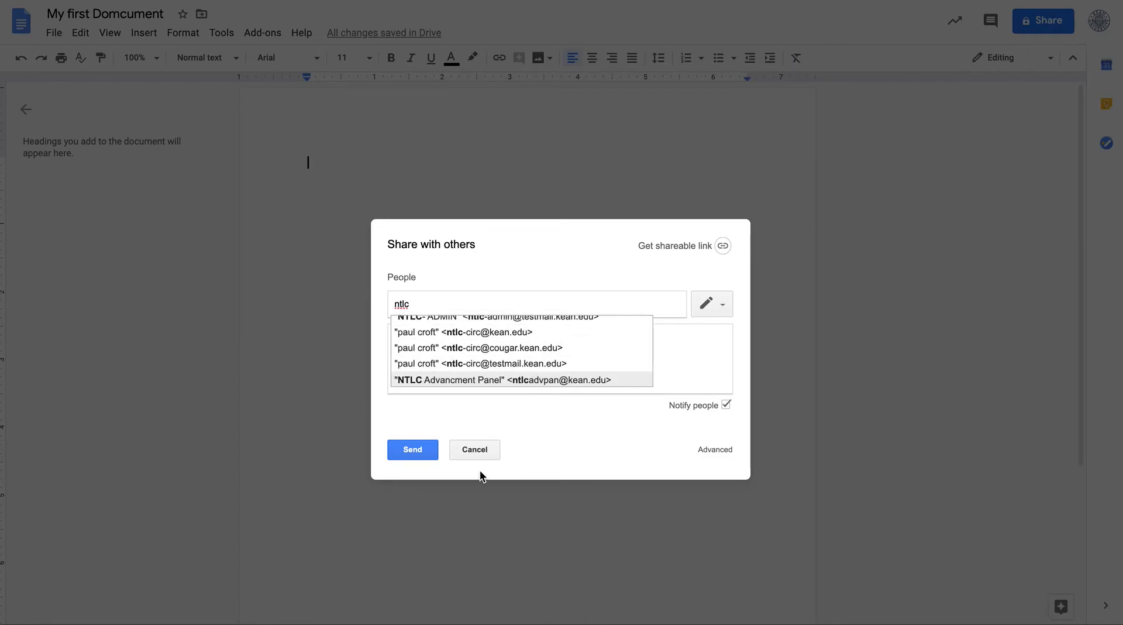
pyautogui.click(483, 449)
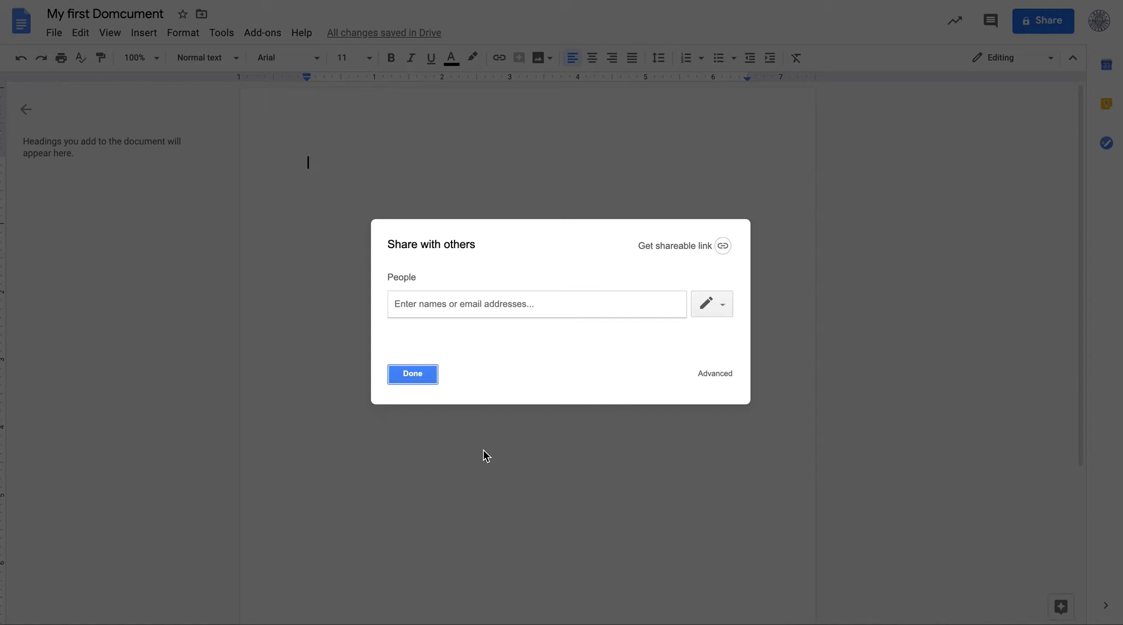
pyautogui.click(427, 381)
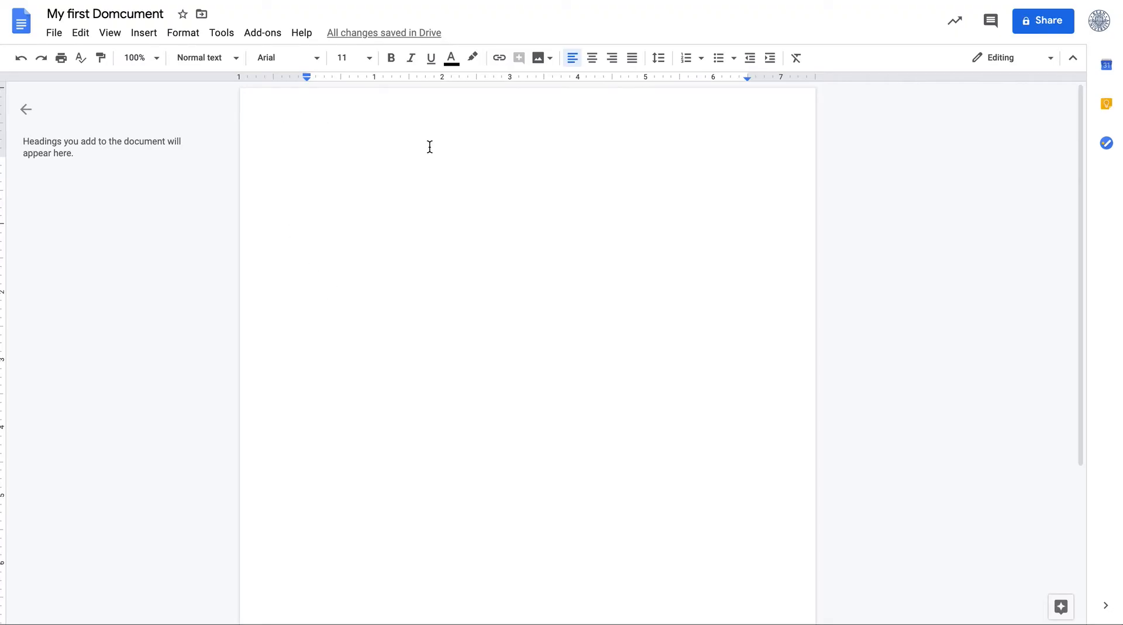
# Share the document with a colleague found by searching their name, give them Can view access, and send the invitation
pyautogui.click(1044, 21)
pyautogui.write('hassa')
pyautogui.press('Return')
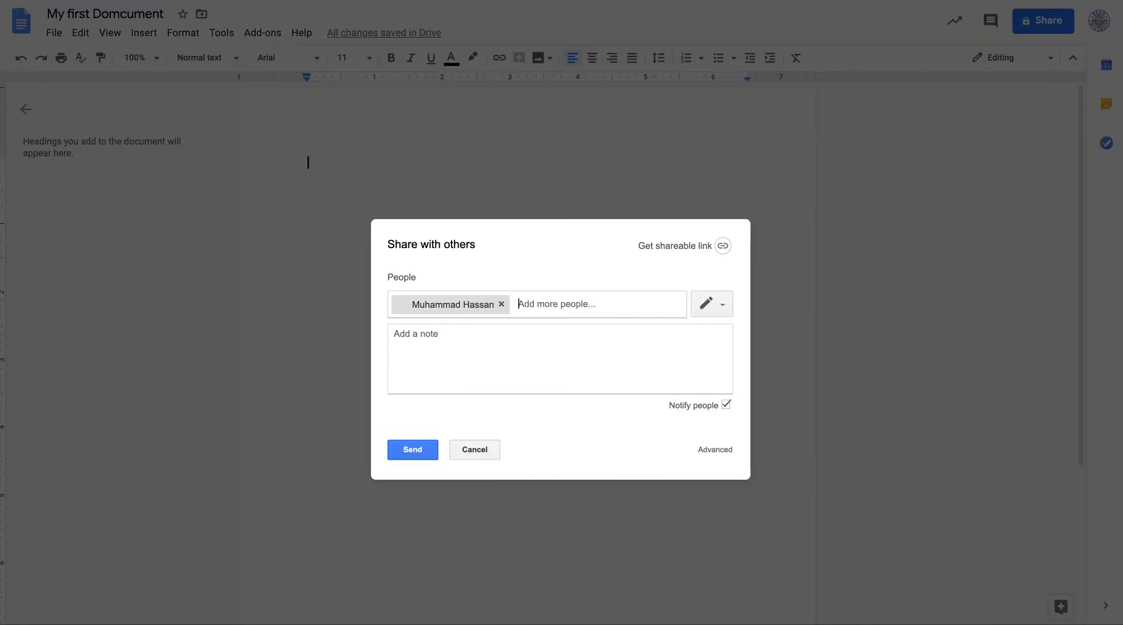
pyautogui.click(452, 353)
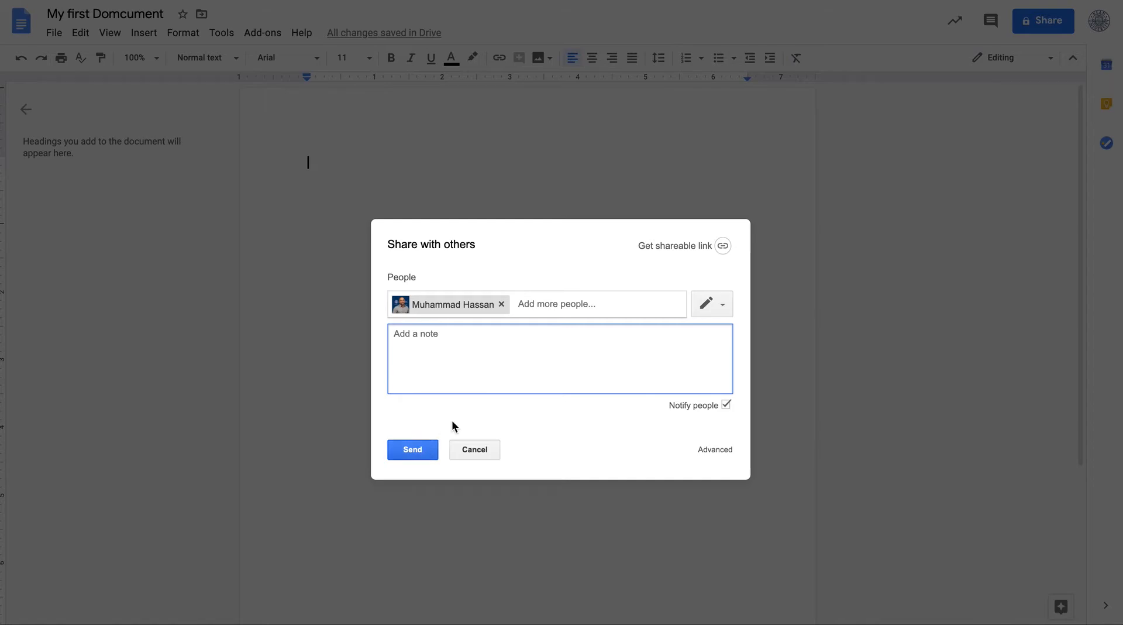
pyautogui.click(710, 310)
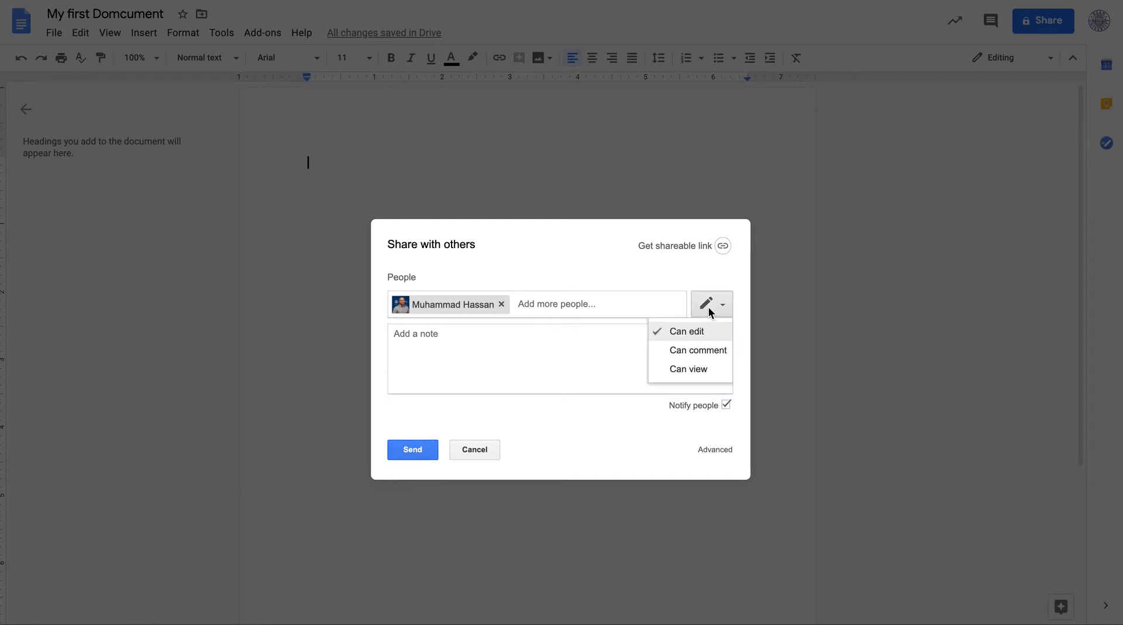
pyautogui.click(705, 368)
pyautogui.click(420, 458)
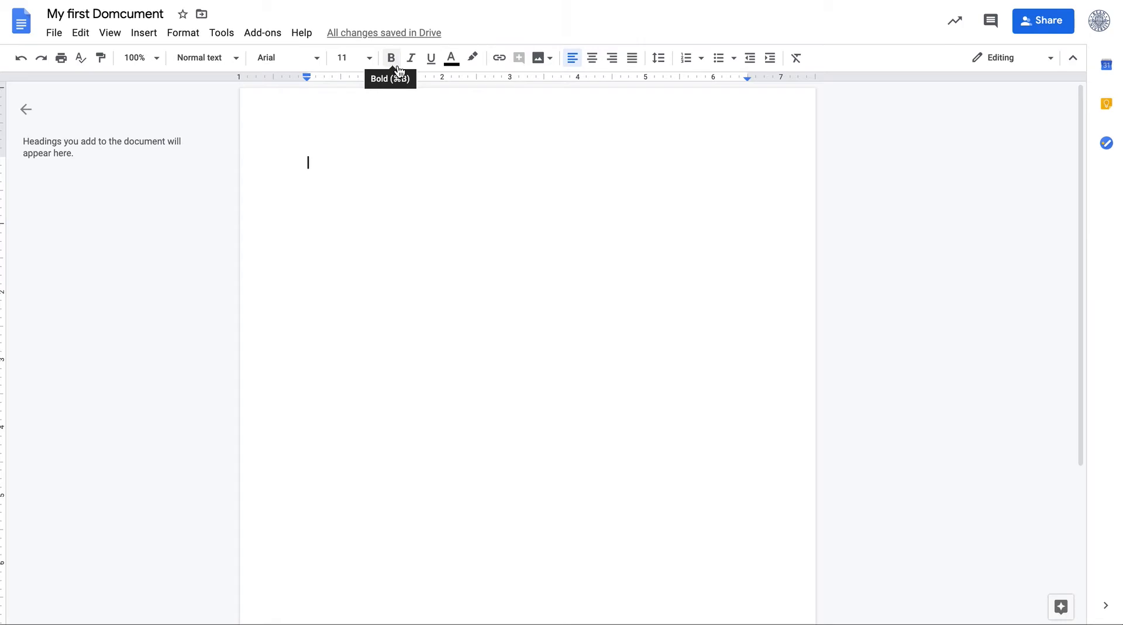
# Open the document's version history, then return to the document
pyautogui.moveTo(408, 37)
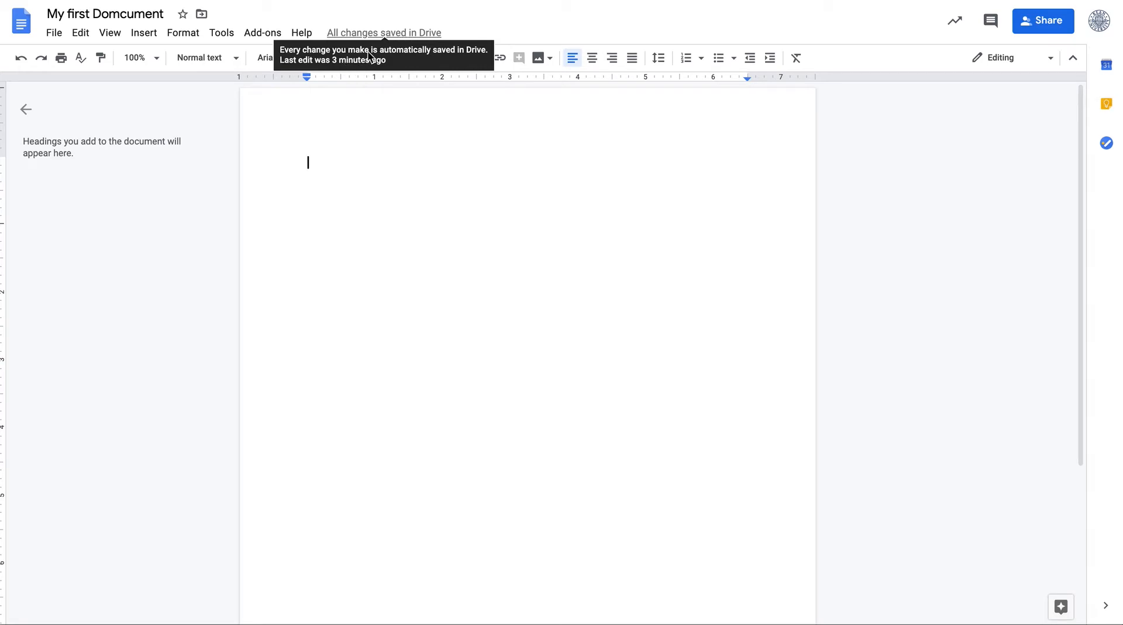
pyautogui.click(371, 33)
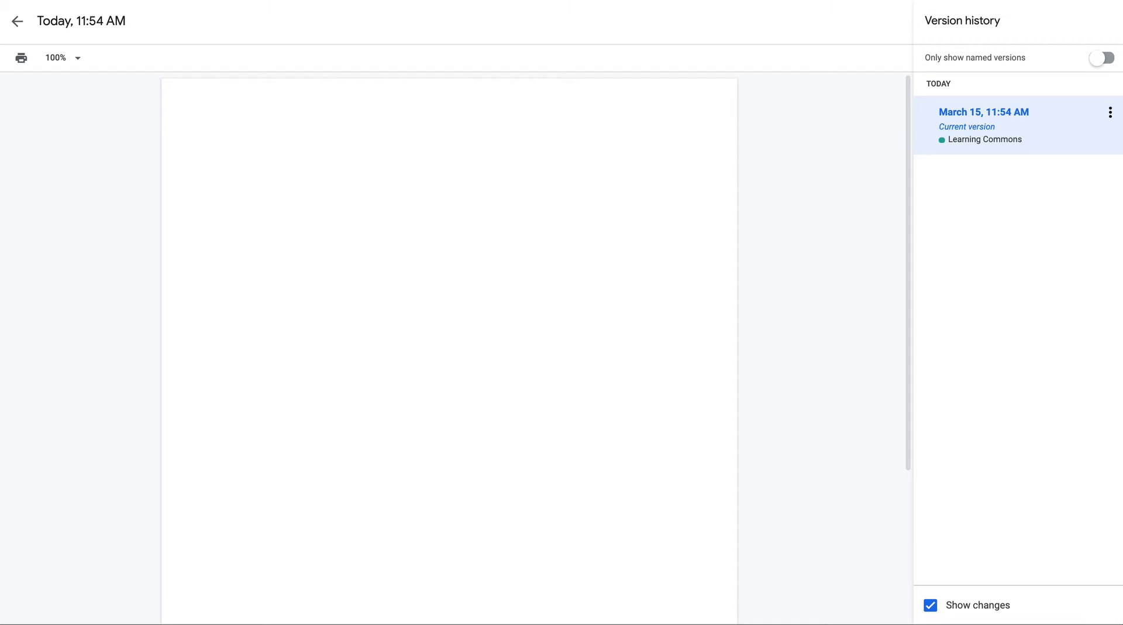
pyautogui.click(14, 25)
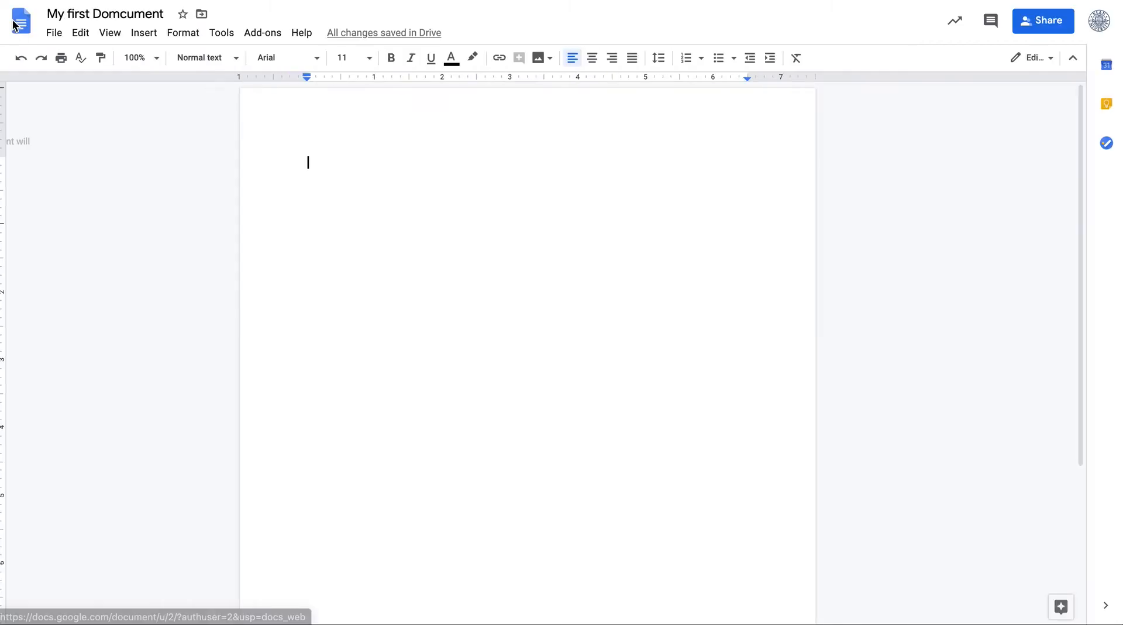
# Open the Email as attachment dialog and review the attachment format options before cancelling it
pyautogui.click(52, 36)
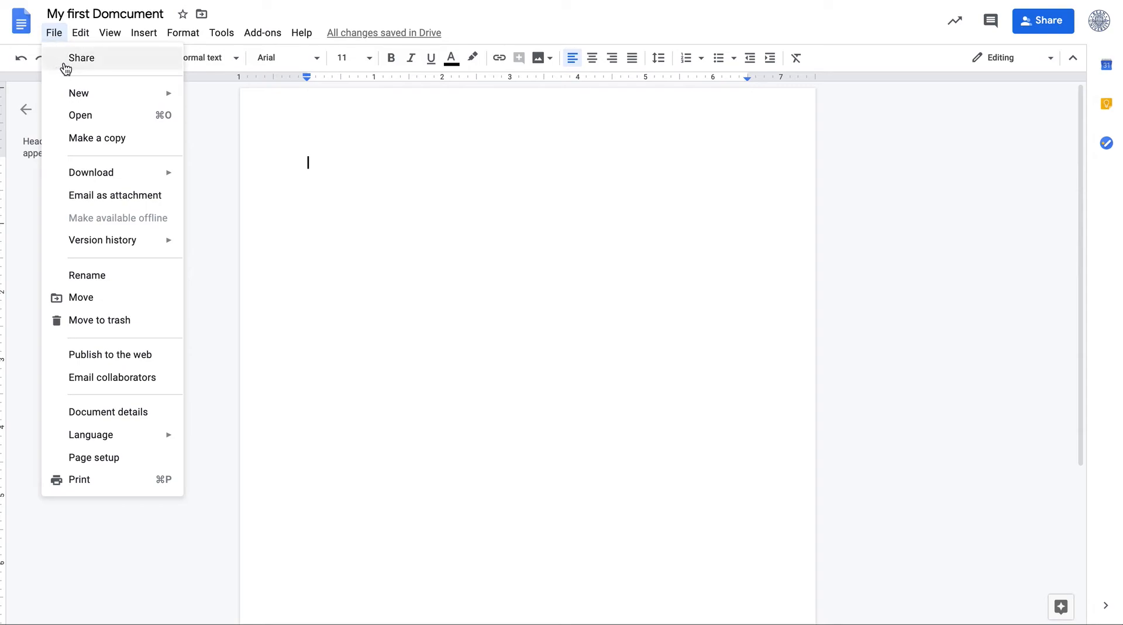
pyautogui.moveTo(74, 97)
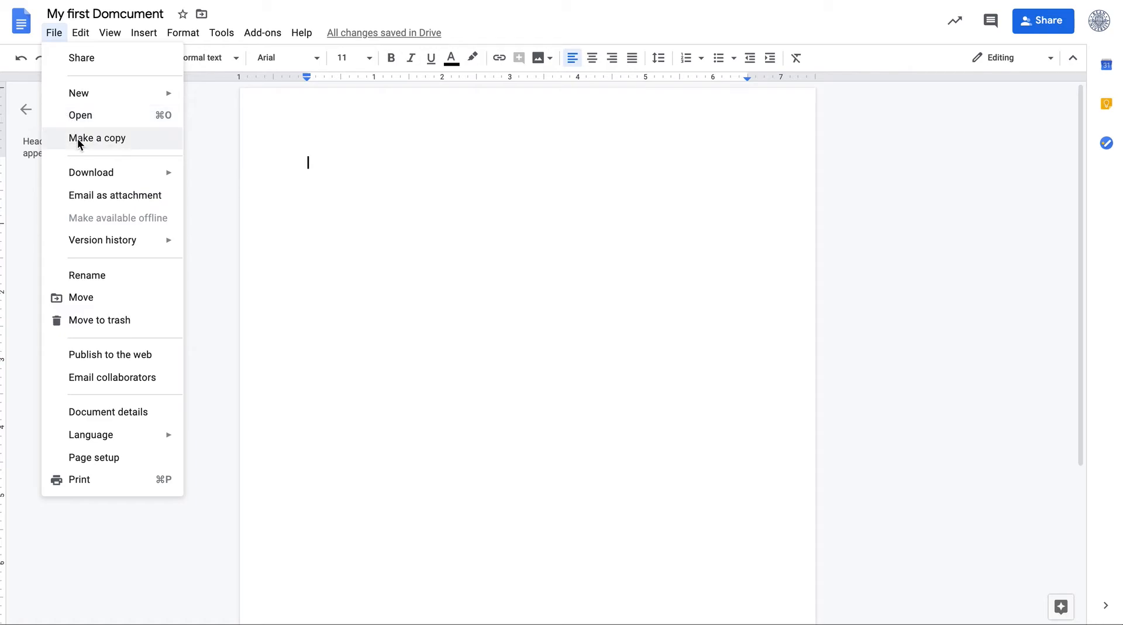
pyautogui.moveTo(88, 183)
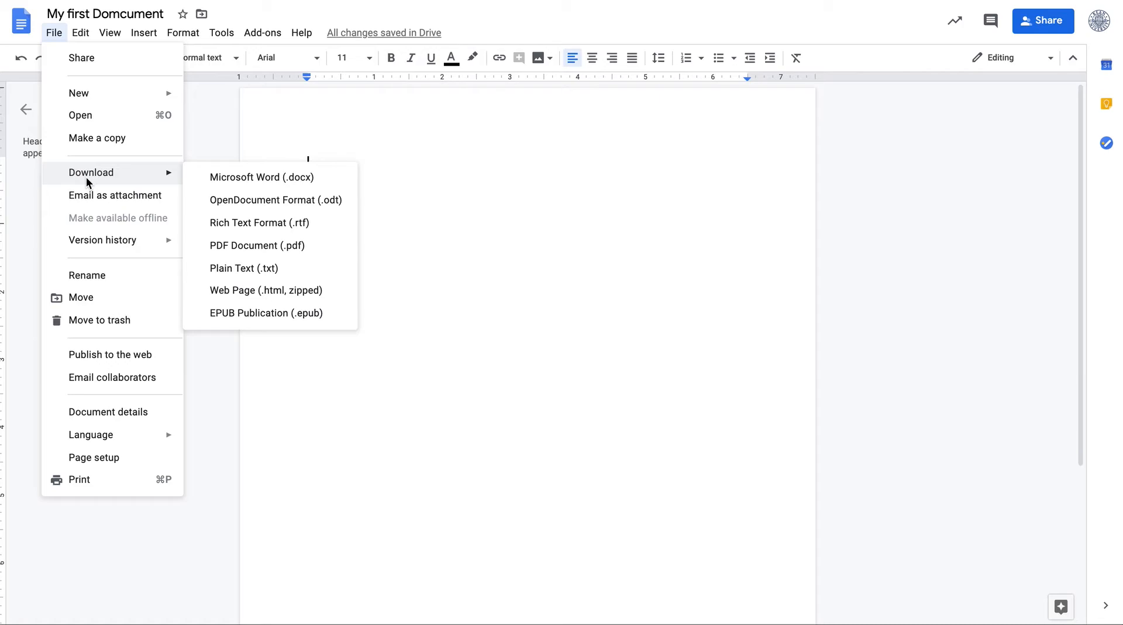
pyautogui.click(98, 207)
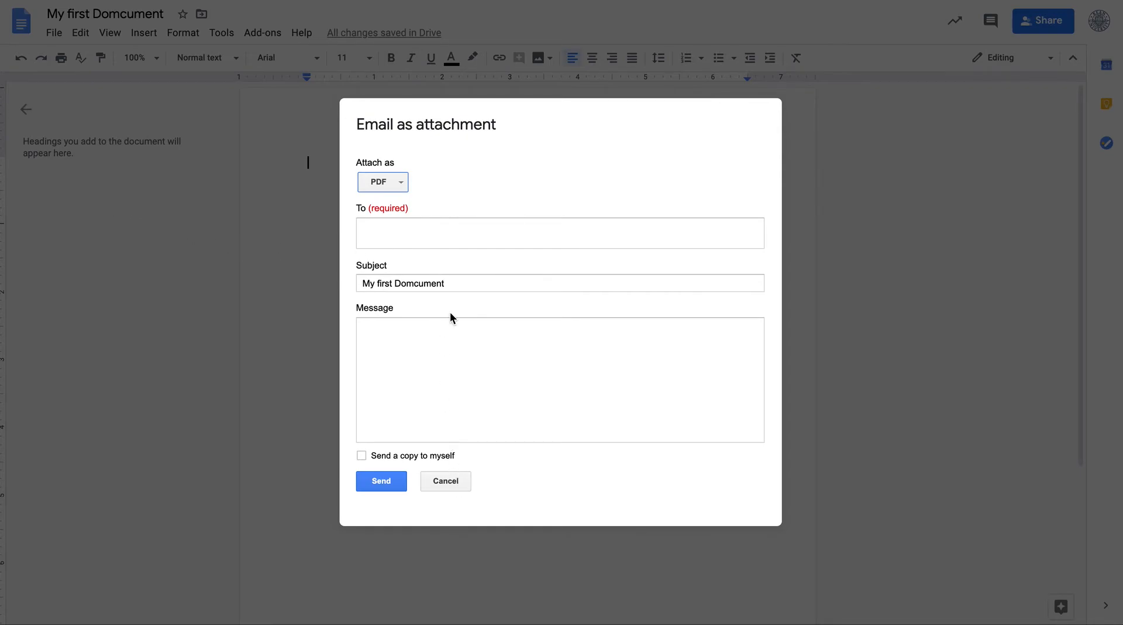
pyautogui.click(396, 186)
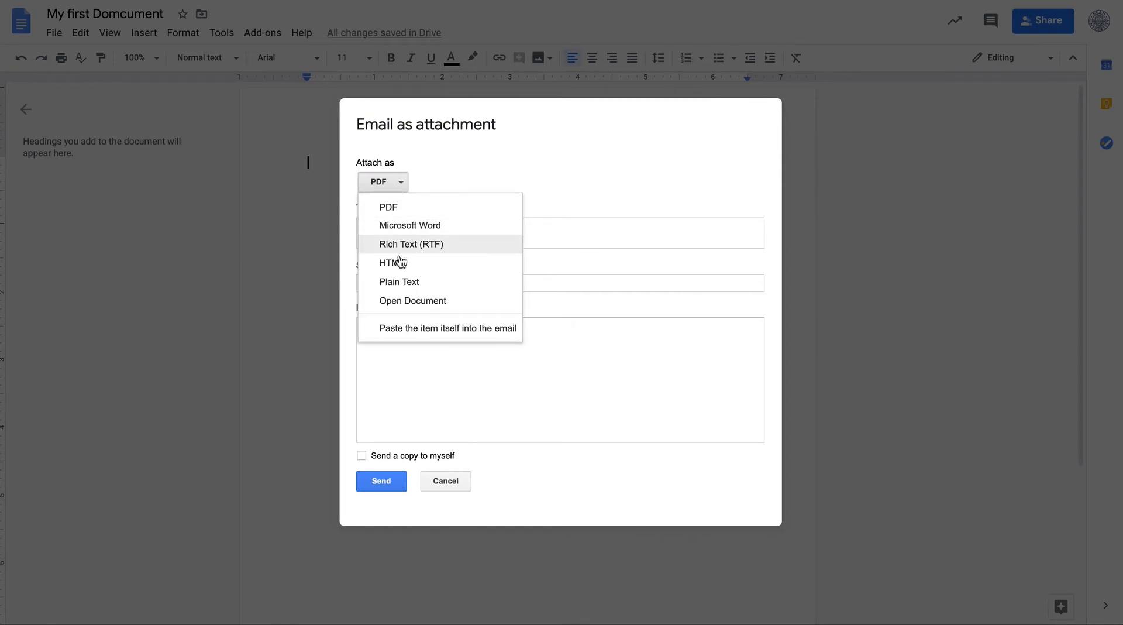
pyautogui.click(445, 481)
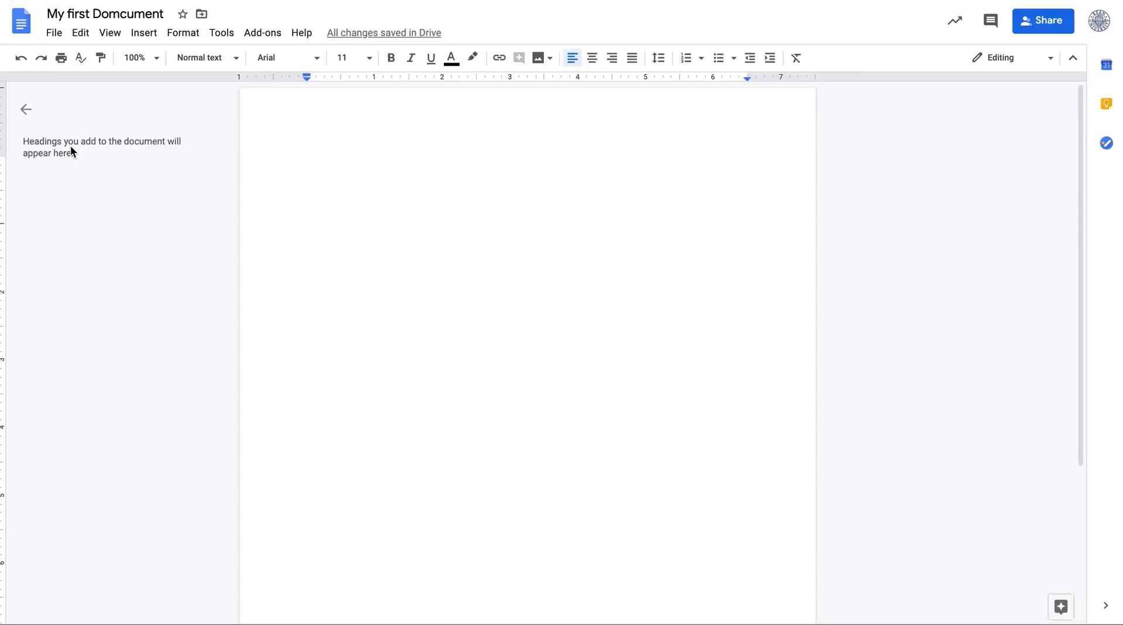
pyautogui.click(64, 34)
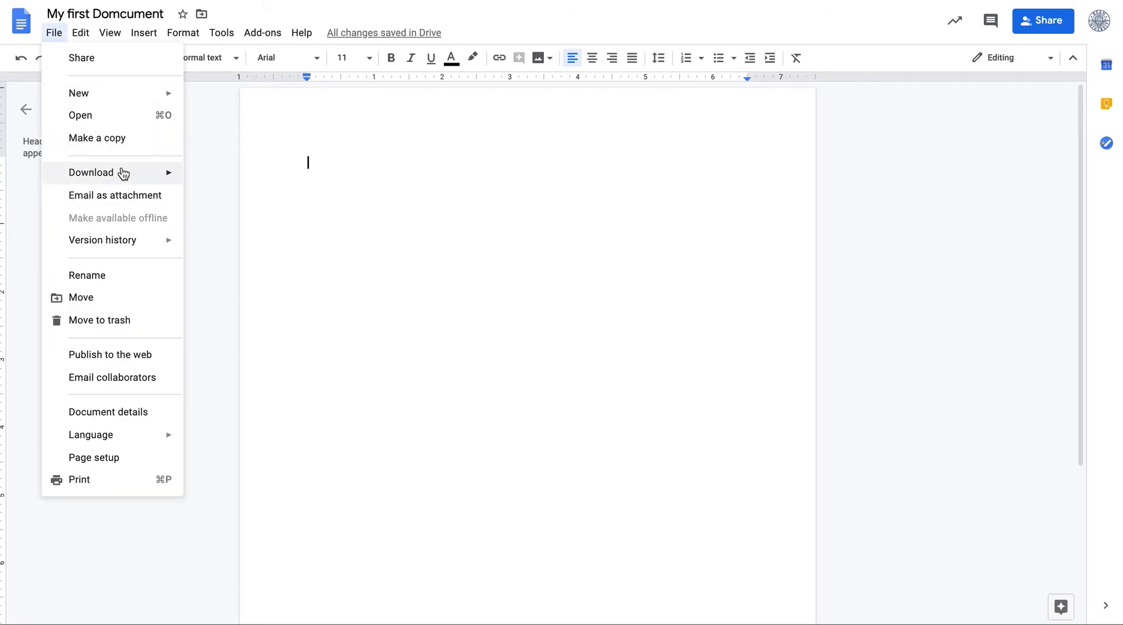
pyautogui.moveTo(123, 173)
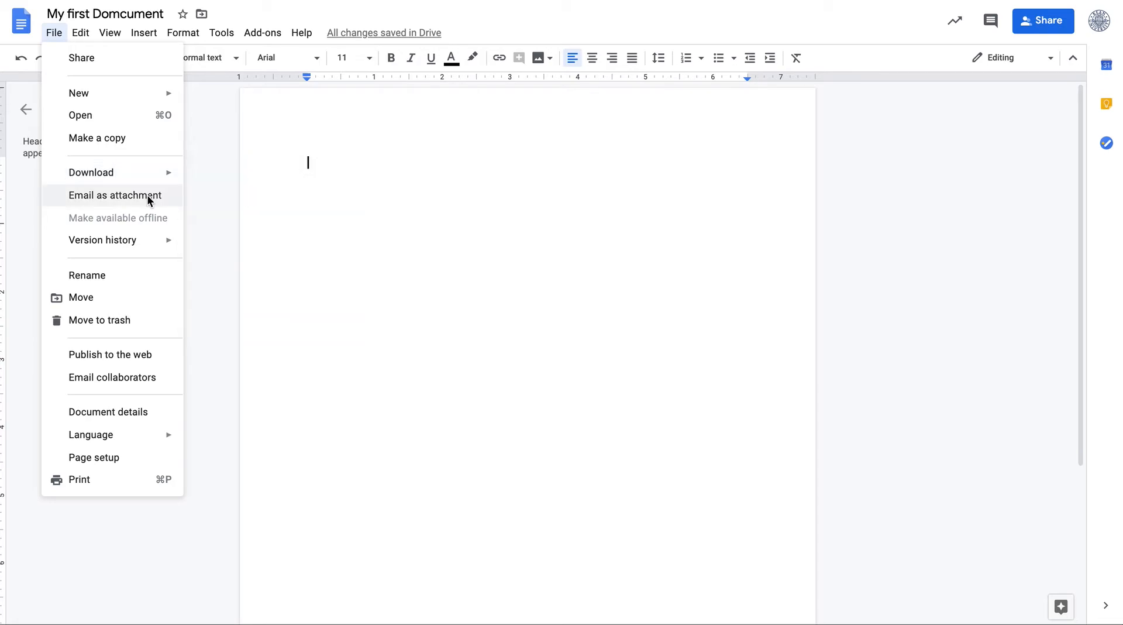
pyautogui.moveTo(146, 252)
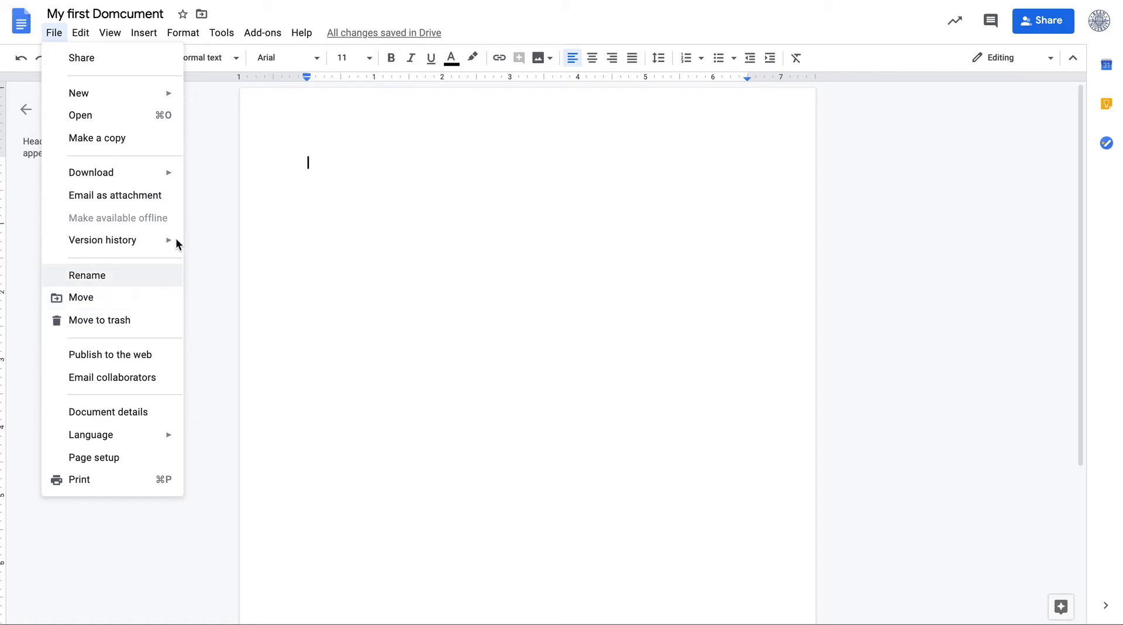
# In Google Drive, create a new folder named CHEM1083
pyautogui.press('super+t')
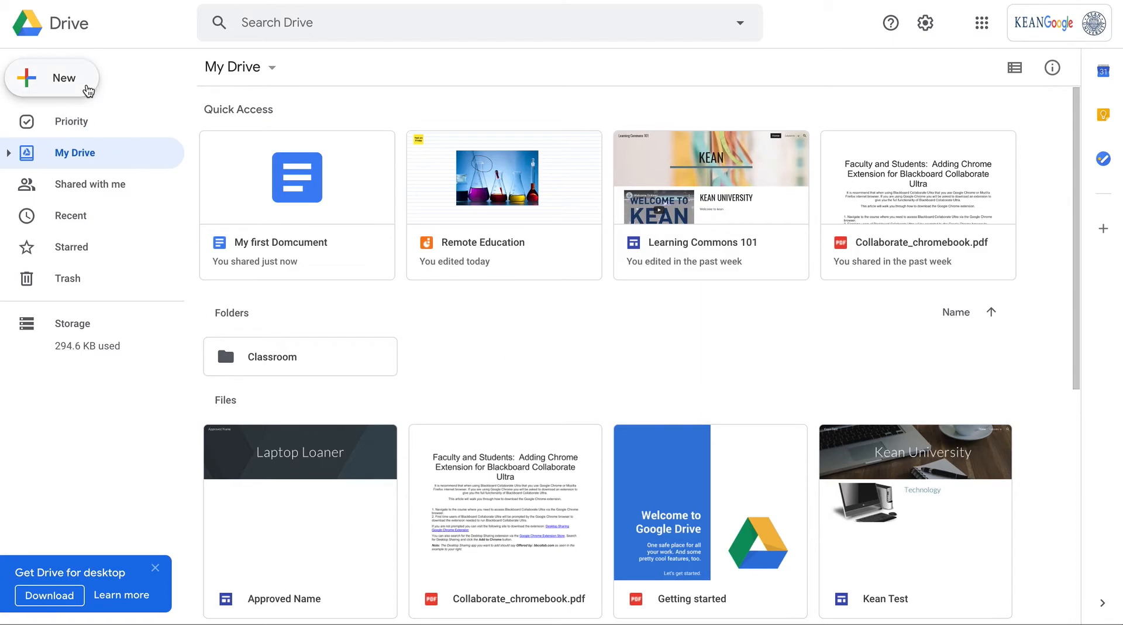
pyautogui.click(88, 91)
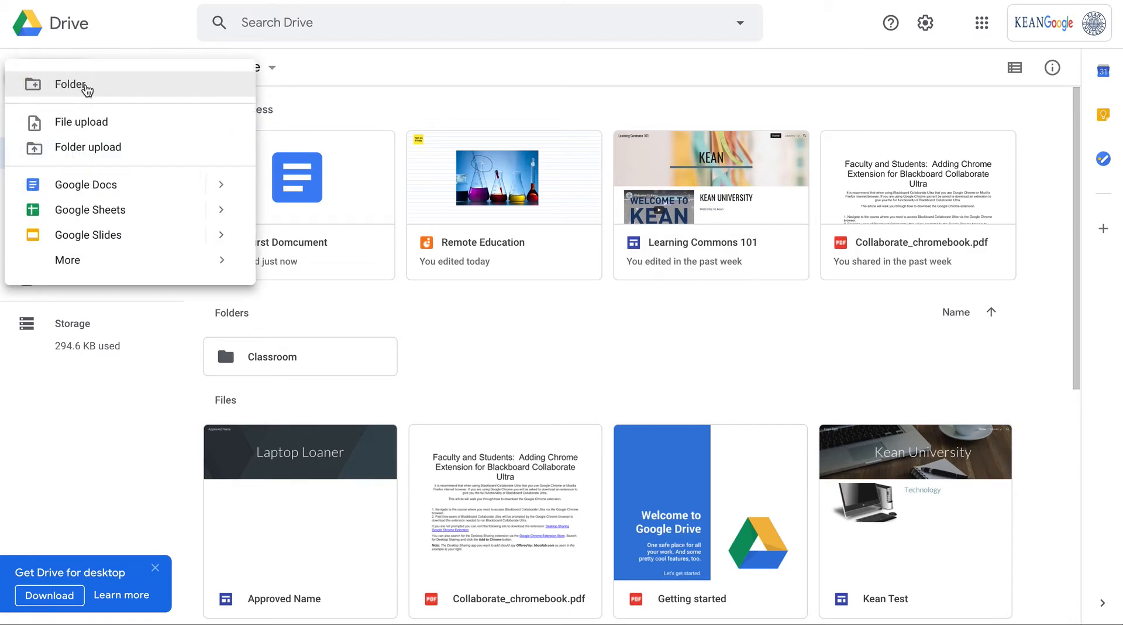
pyautogui.click(86, 87)
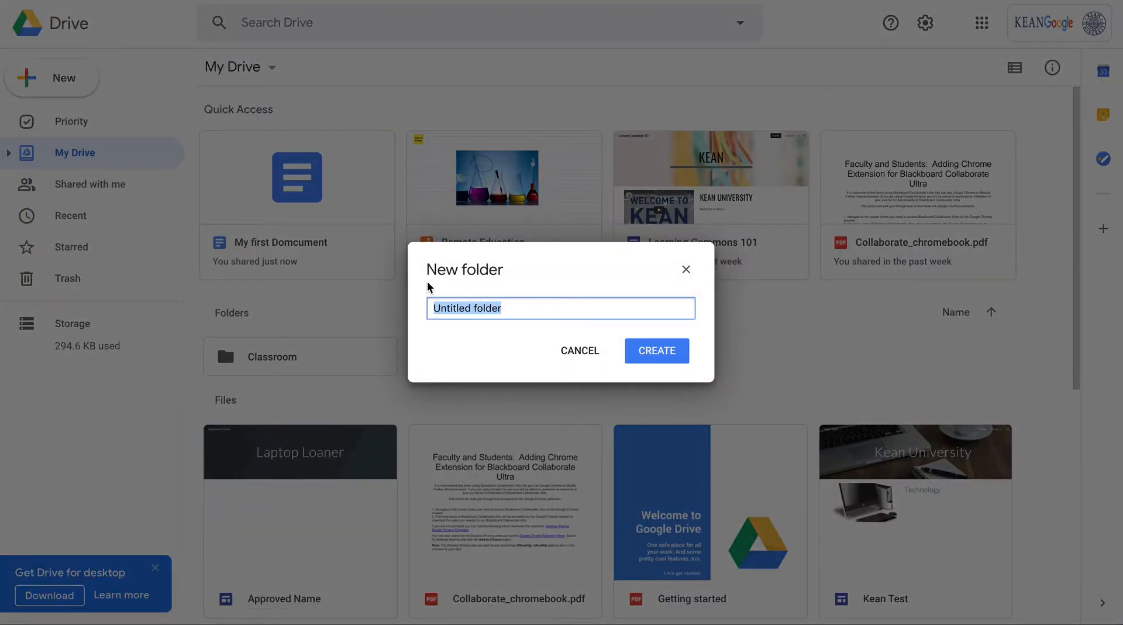
pyautogui.write('CHEM')
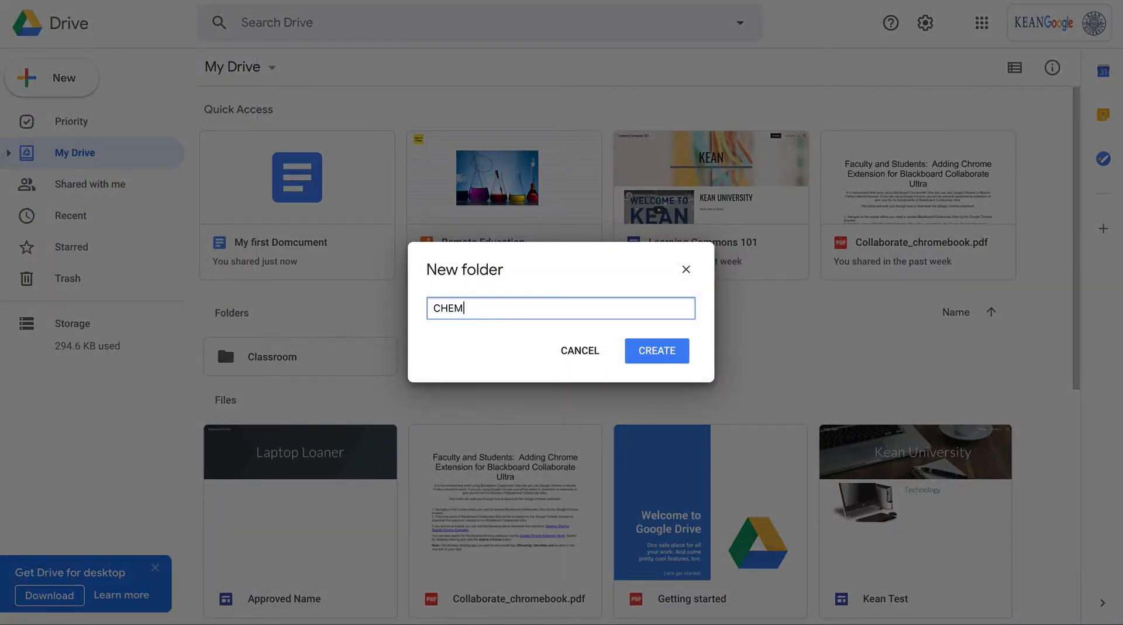
pyautogui.write('1083')
pyautogui.press('Return')
# Move the document into the CHEM1083 folder
pyautogui.scroll(-1, 358, 340)
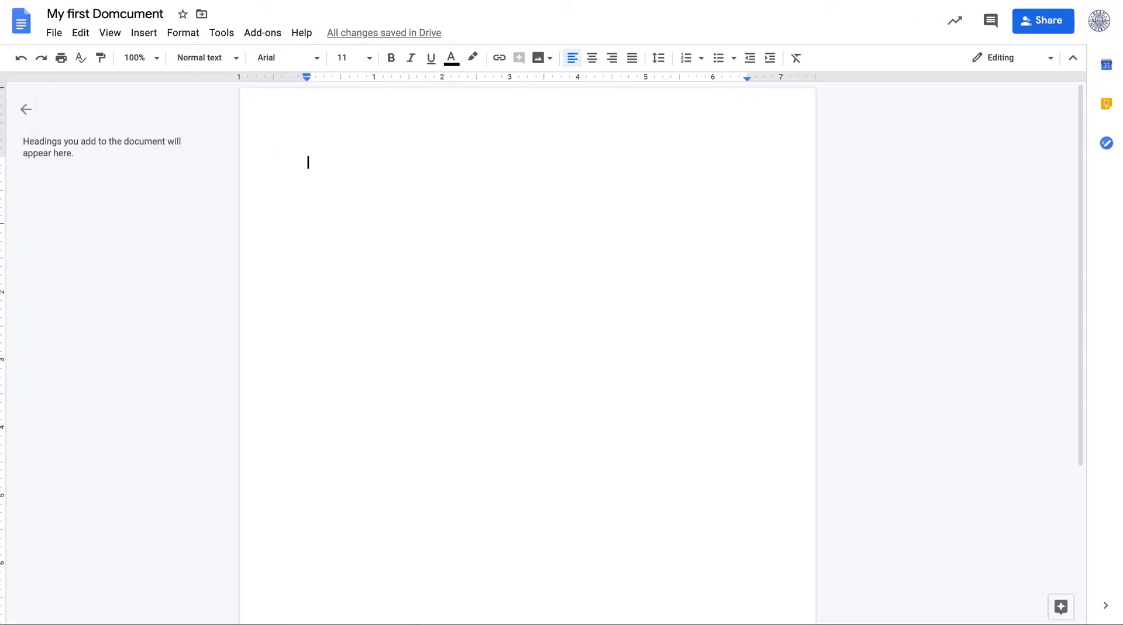
pyautogui.click(54, 33)
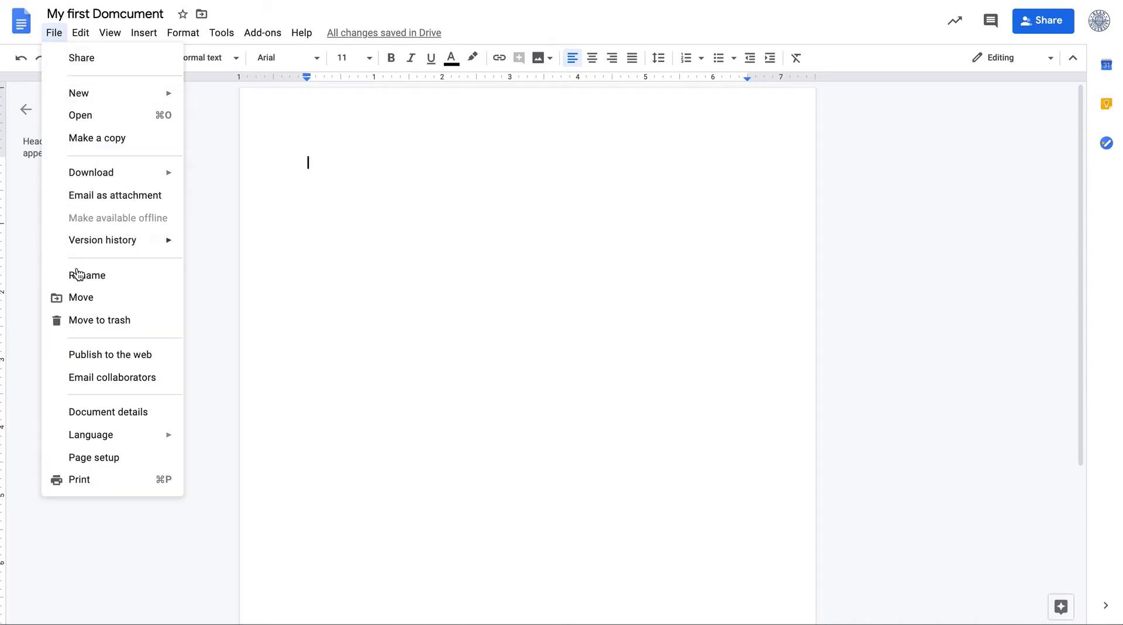
pyautogui.click(82, 296)
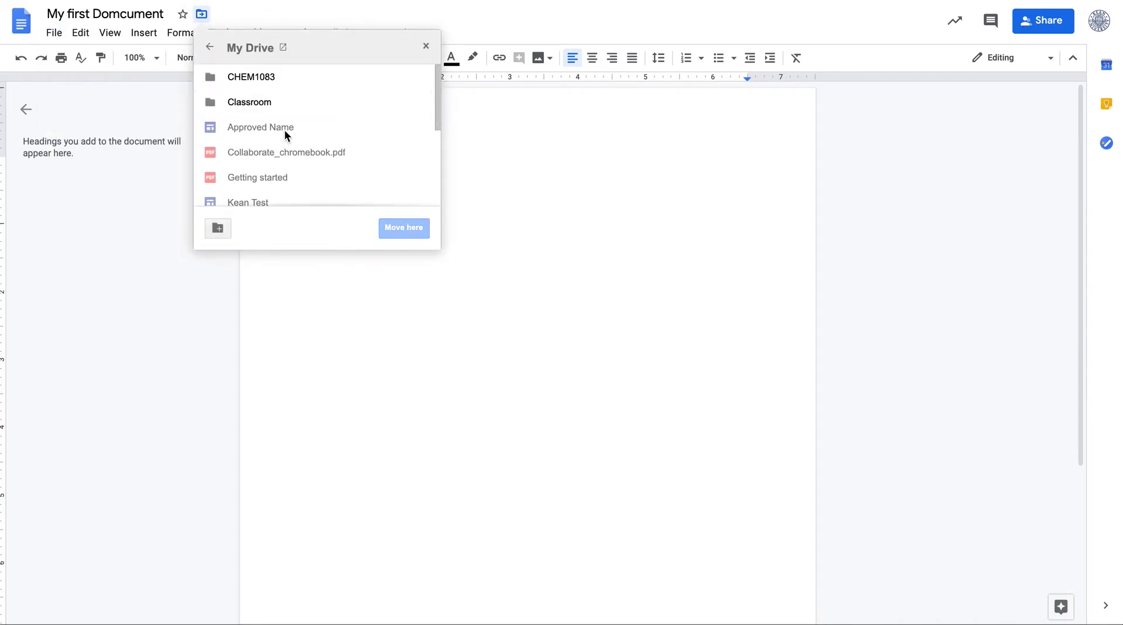
pyautogui.click(248, 76)
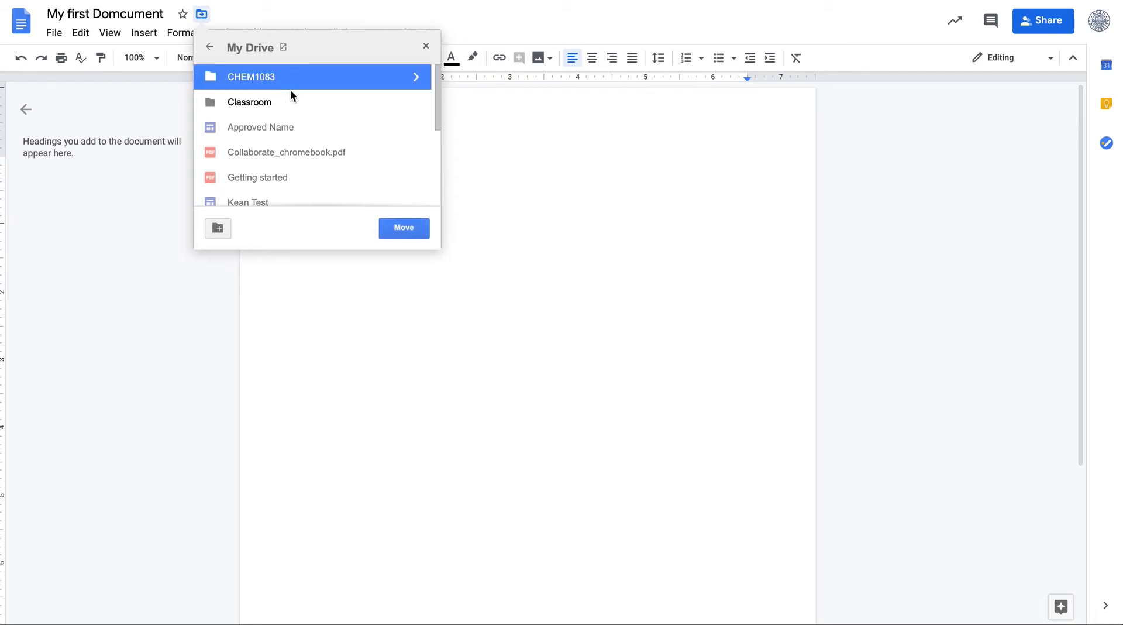
pyautogui.click(406, 230)
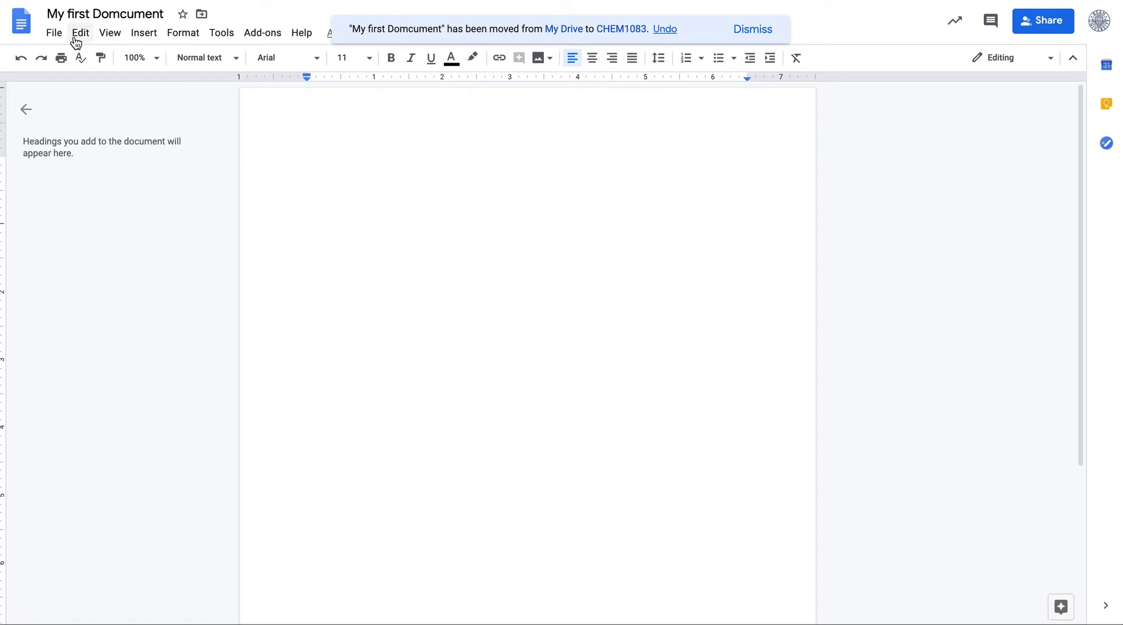
# Open Publish to the web, review the Link and Embed options and published content settings, then close it
pyautogui.click(54, 33)
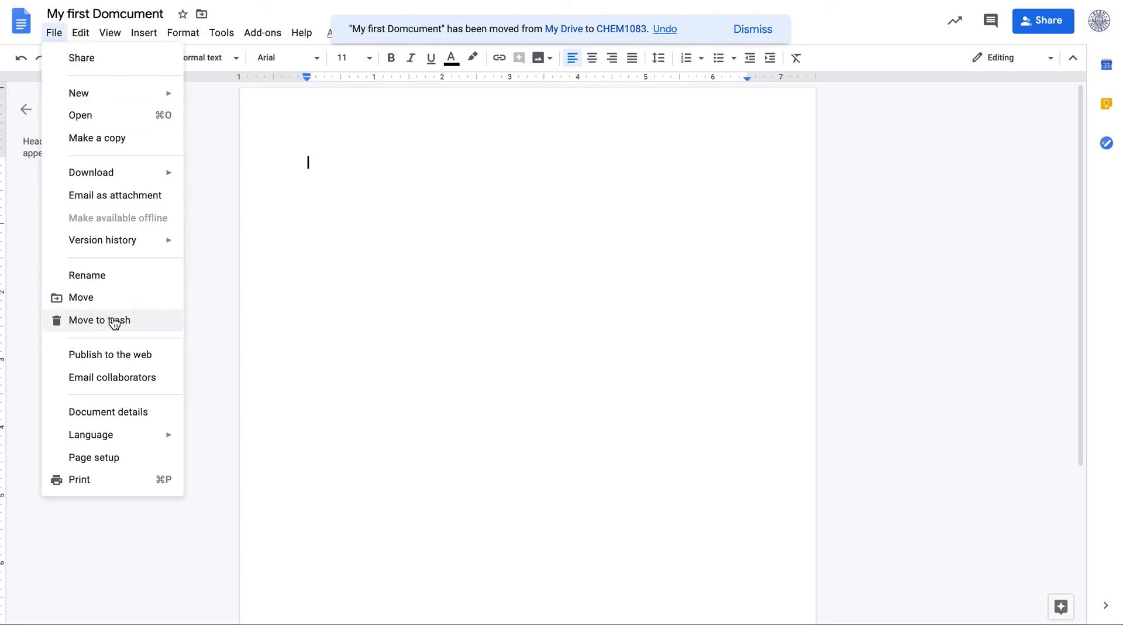
pyautogui.click(119, 358)
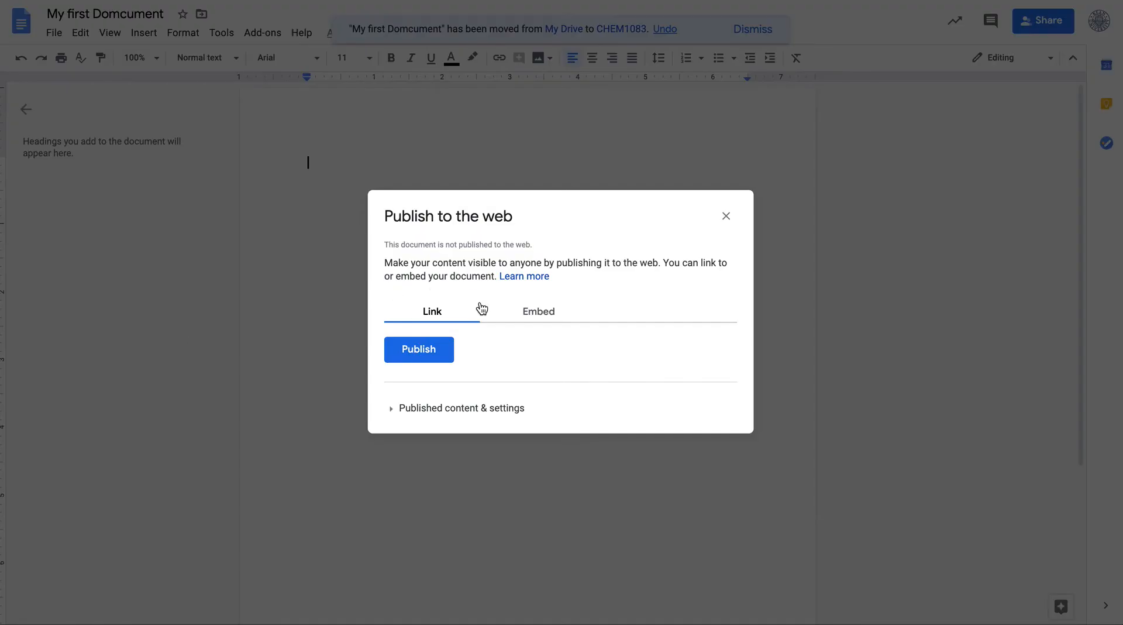
pyautogui.click(538, 309)
pyautogui.click(431, 311)
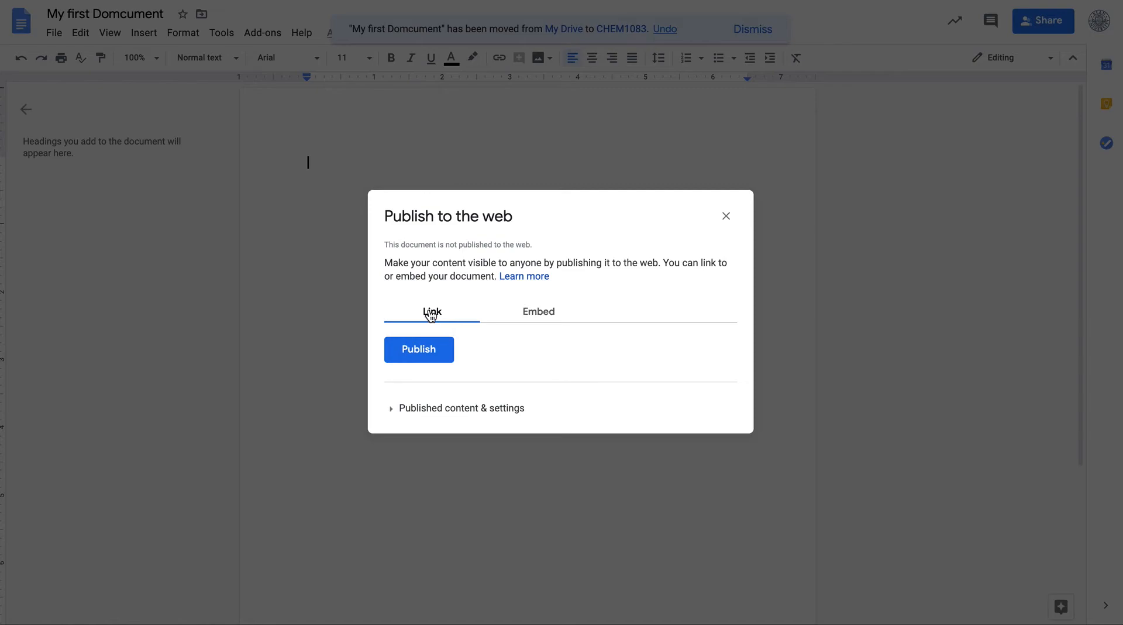
pyautogui.click(401, 409)
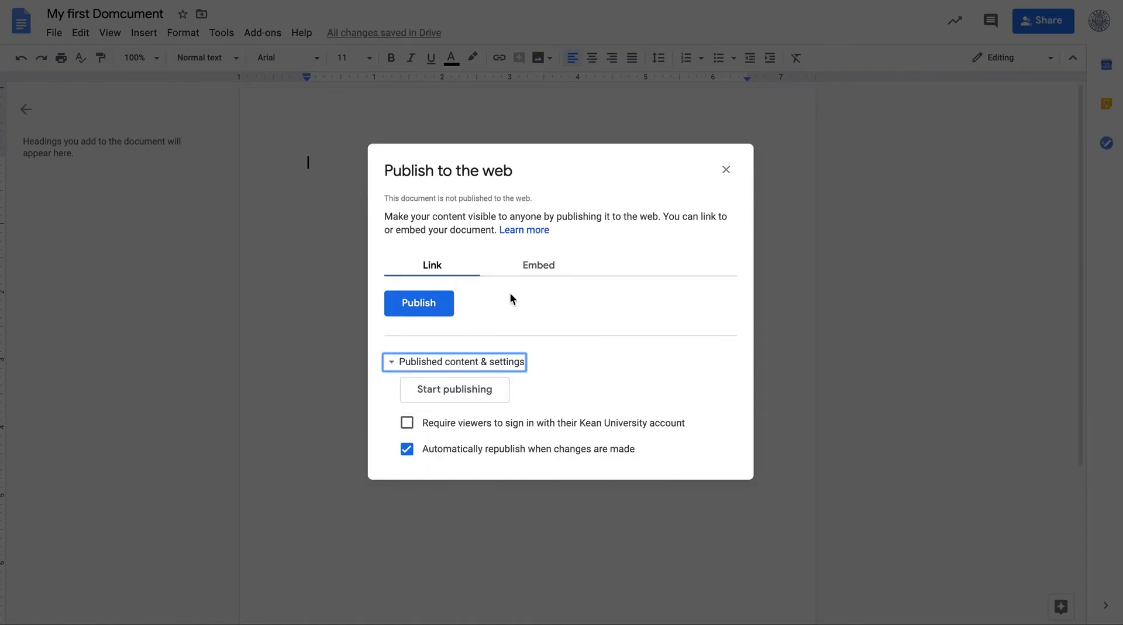
pyautogui.click(726, 170)
# Open the Email collaborators message dialog and cancel it
pyautogui.click(56, 34)
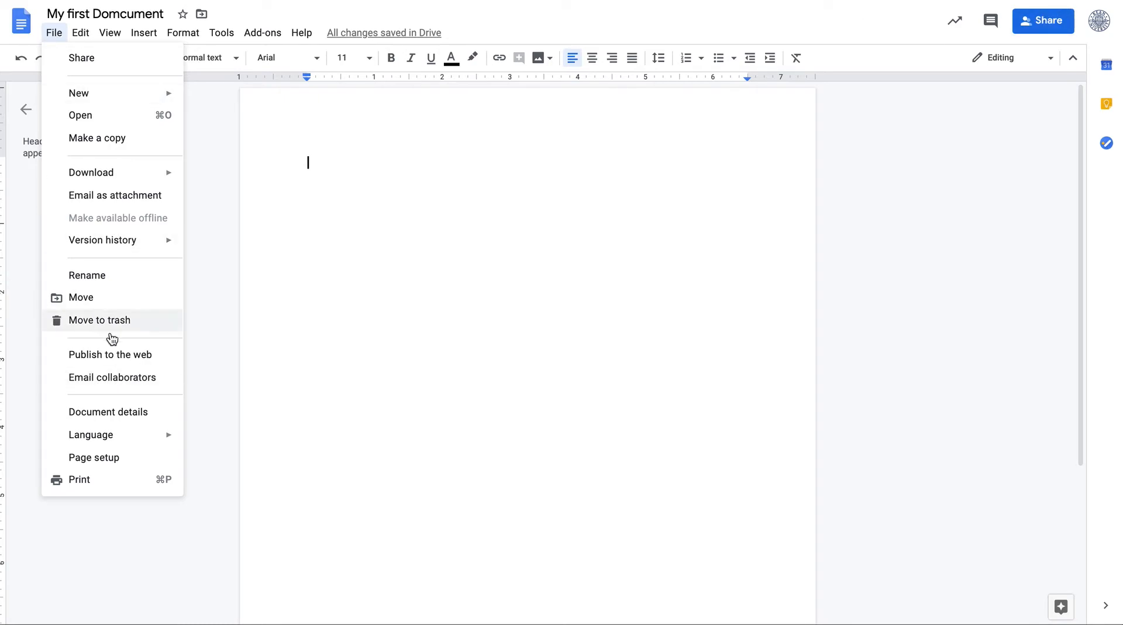
pyautogui.click(121, 381)
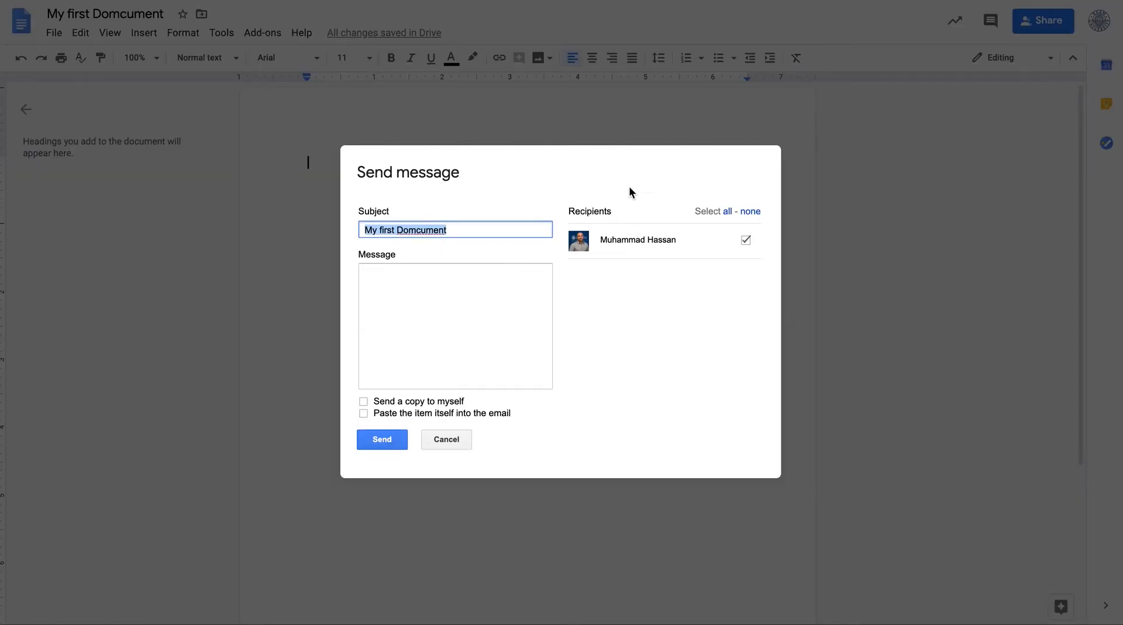
pyautogui.click(447, 440)
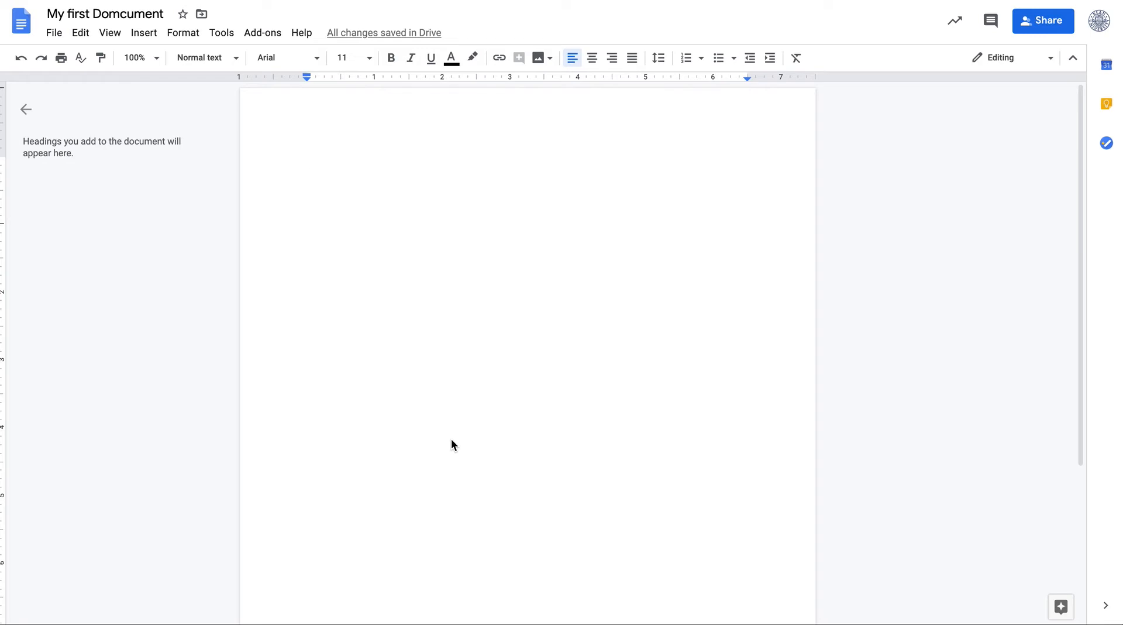
# Open the document details and close them
pyautogui.click(52, 34)
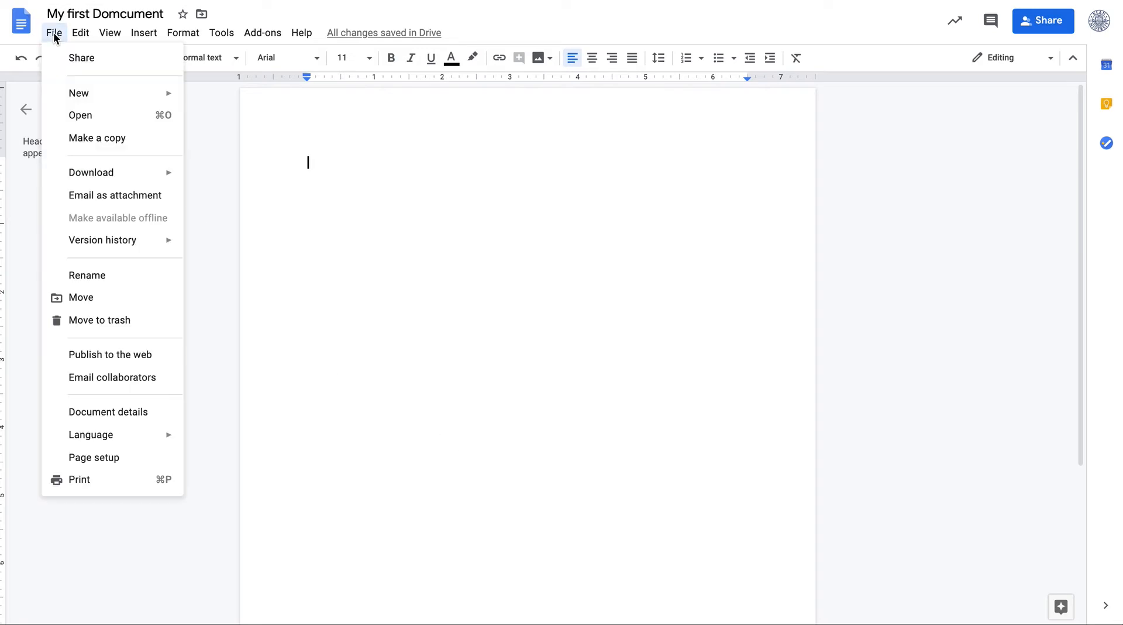
pyautogui.click(140, 414)
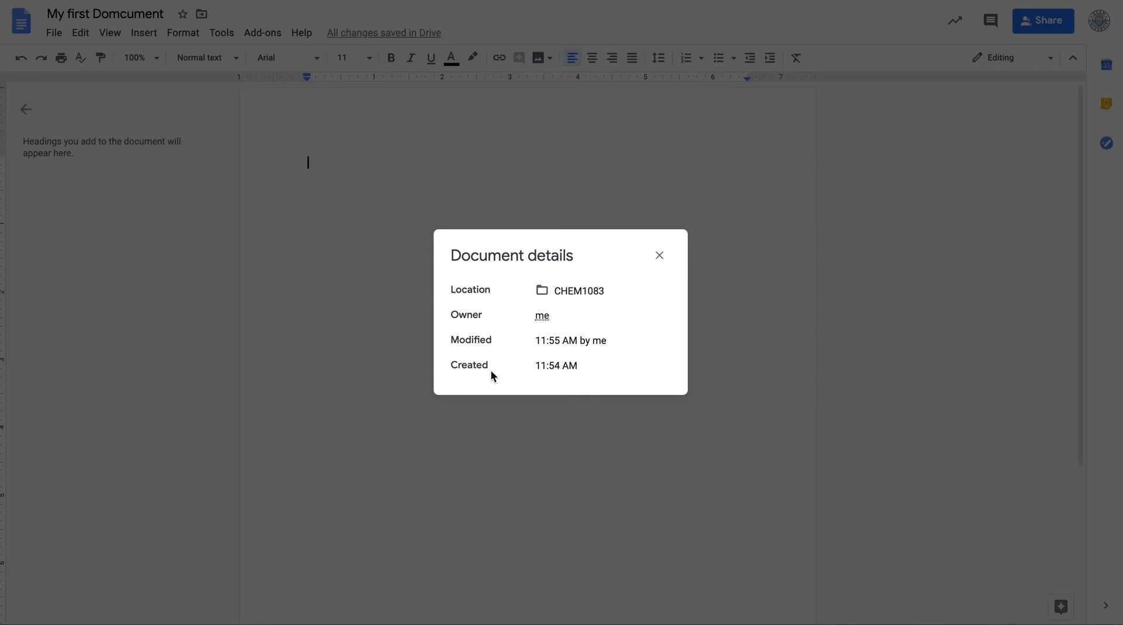
pyautogui.click(659, 255)
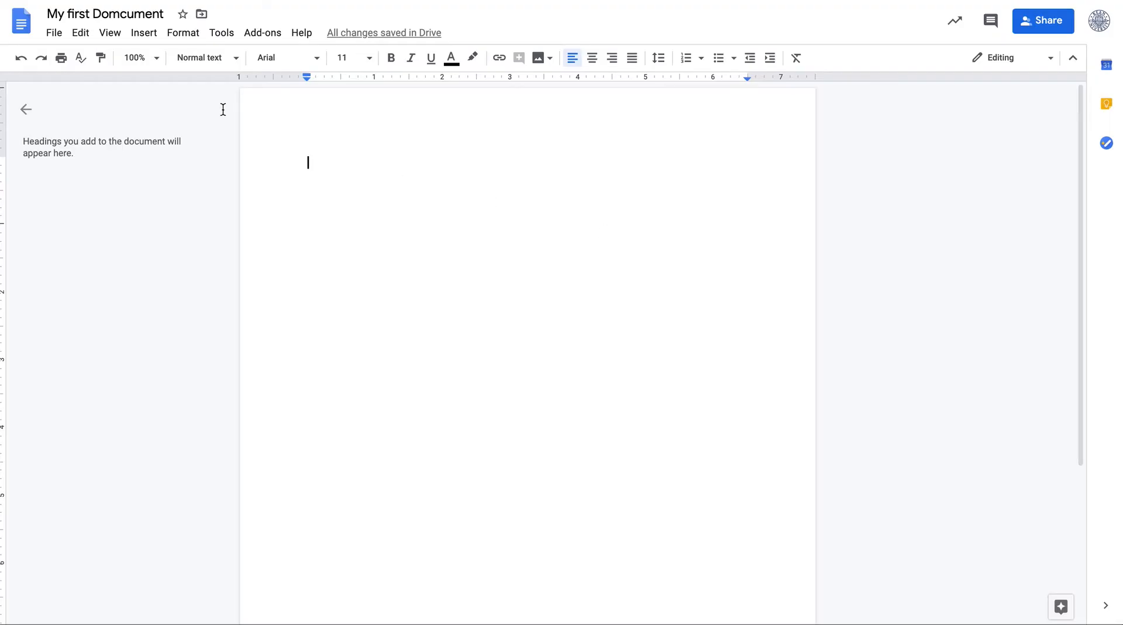
# Open Page setup, browse the page color palette, and cancel the dialog without changes
pyautogui.click(55, 33)
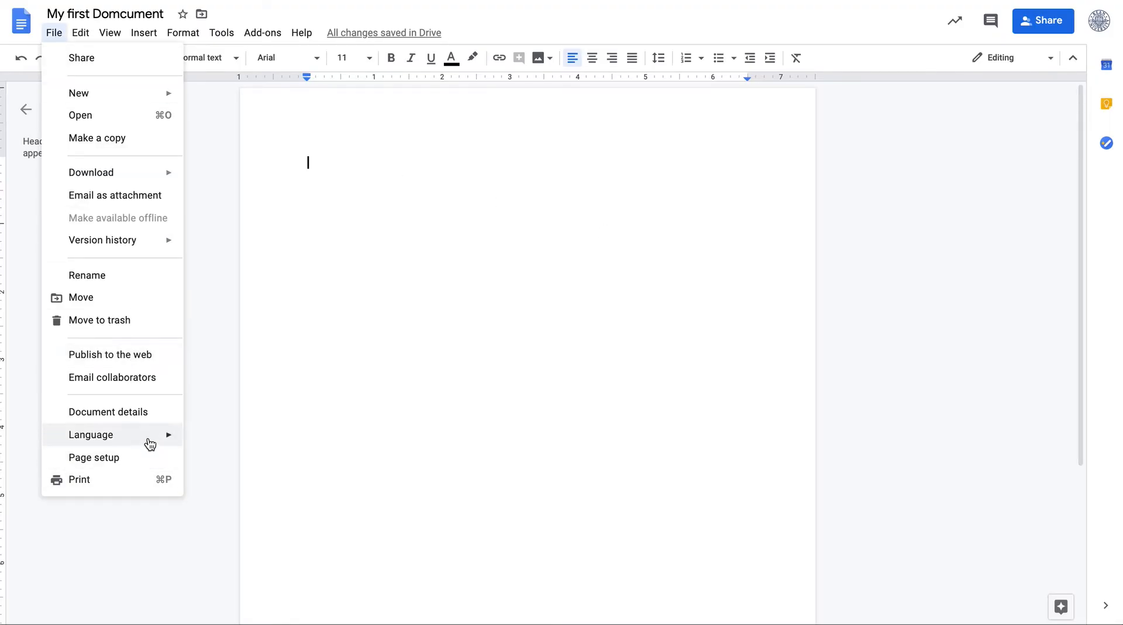
pyautogui.moveTo(150, 445)
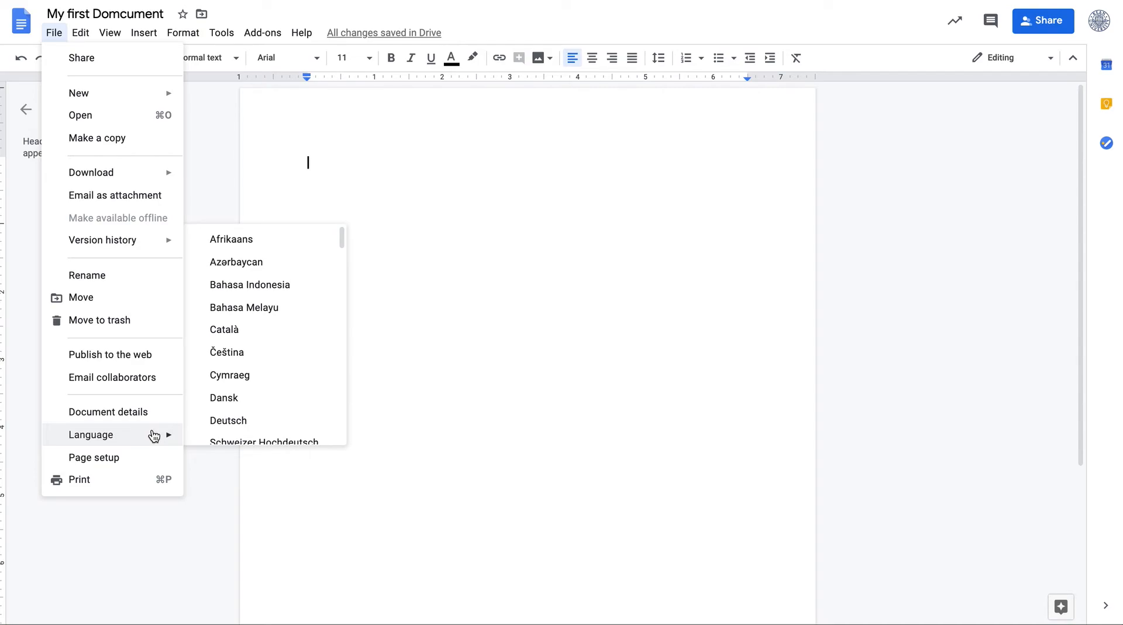
pyautogui.click(107, 459)
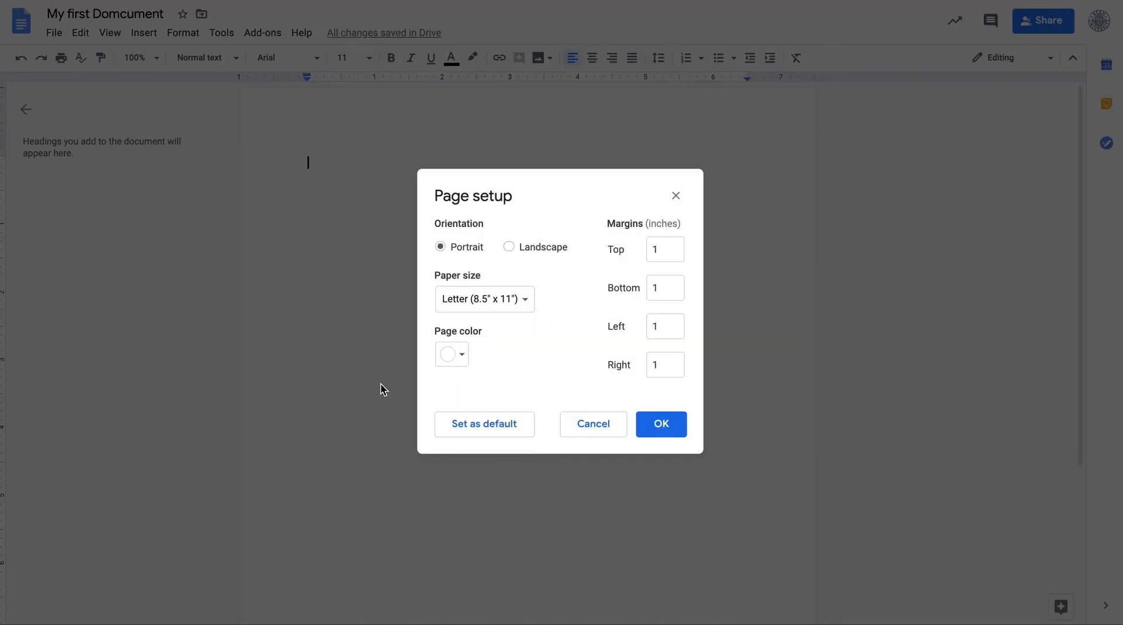
pyautogui.click(464, 353)
pyautogui.click(544, 339)
pyautogui.click(604, 430)
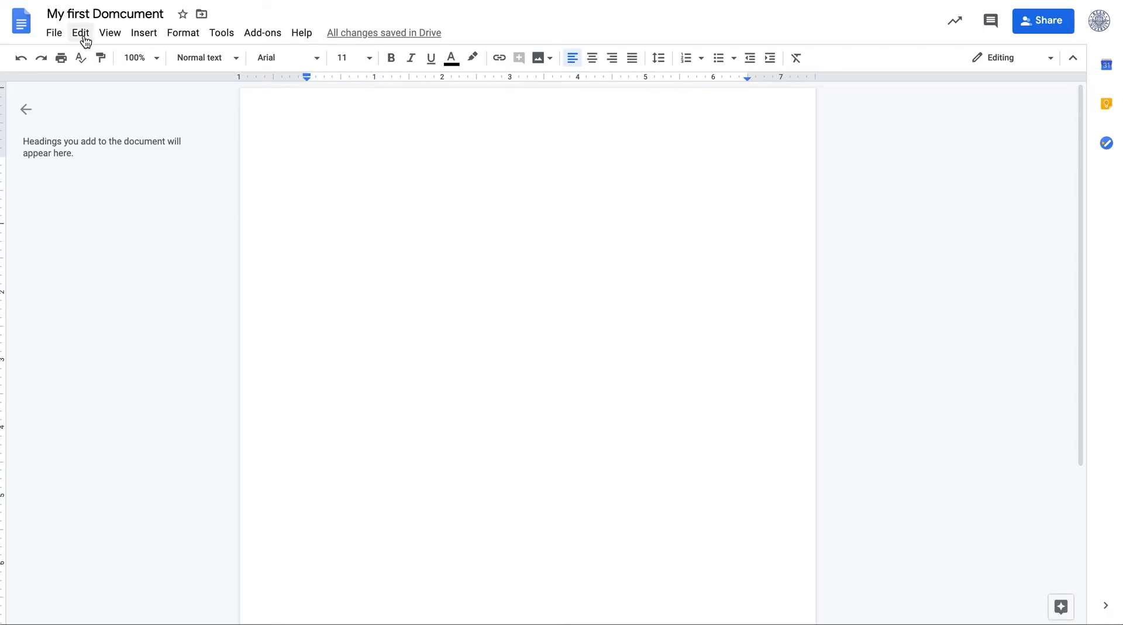
pyautogui.click(54, 33)
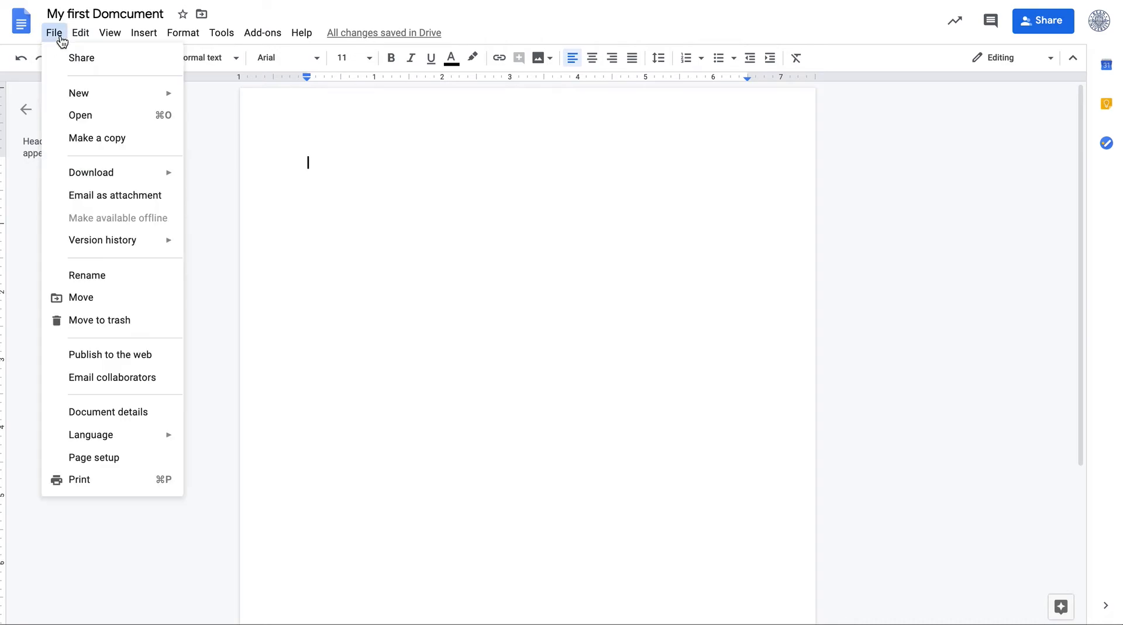
pyautogui.click(111, 457)
pyautogui.click(461, 354)
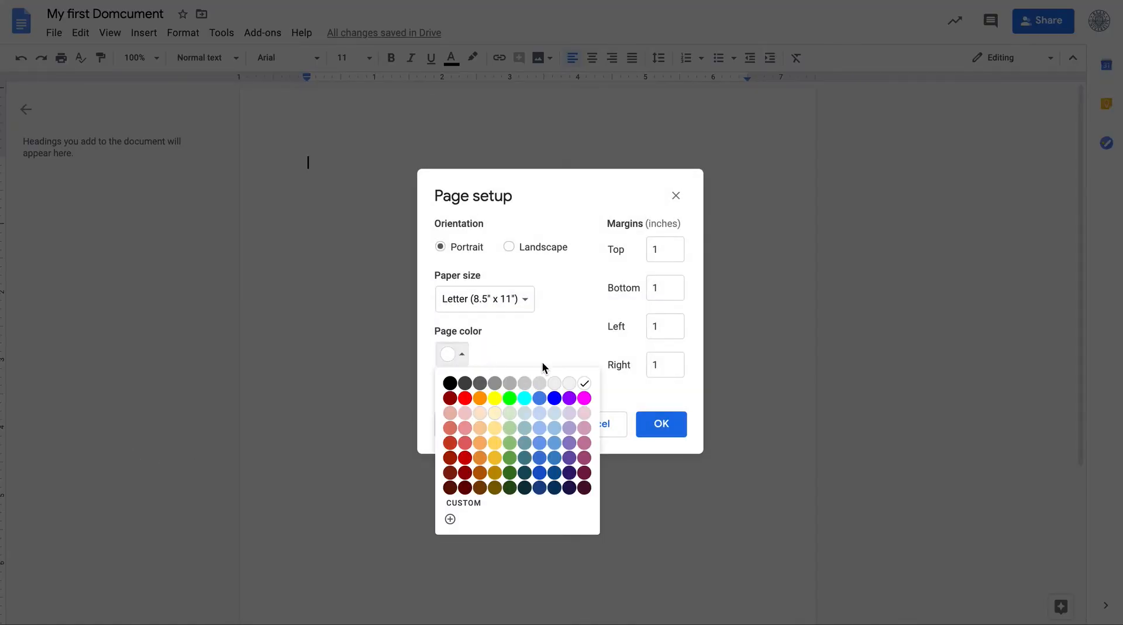
pyautogui.click(547, 345)
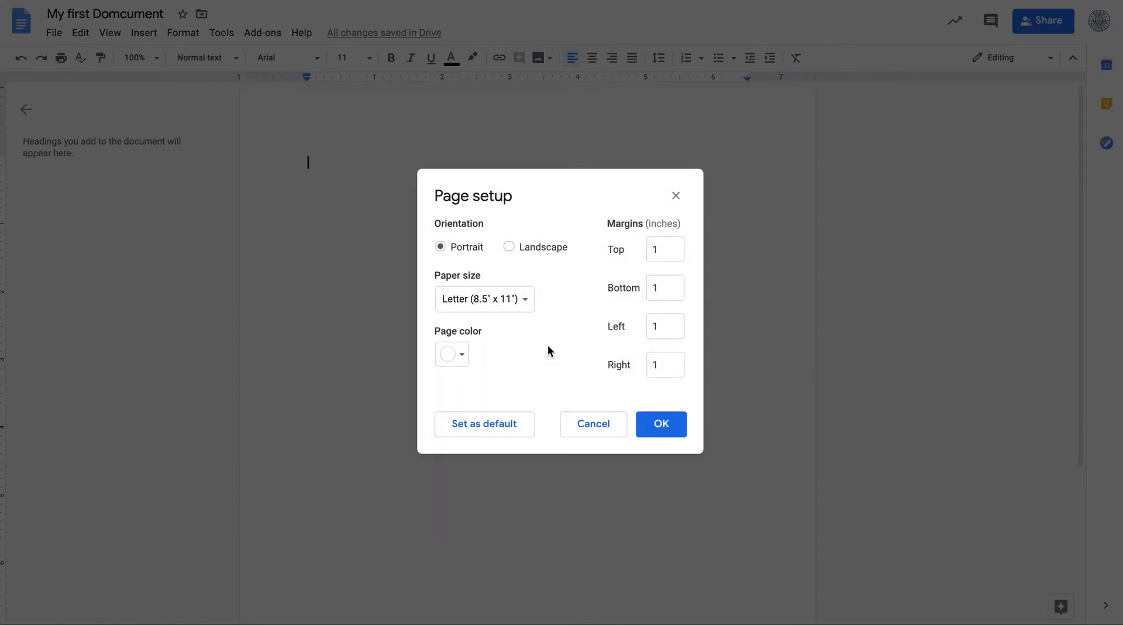
pyautogui.click(606, 429)
# Switch the document to Suggesting mode
pyautogui.click(83, 35)
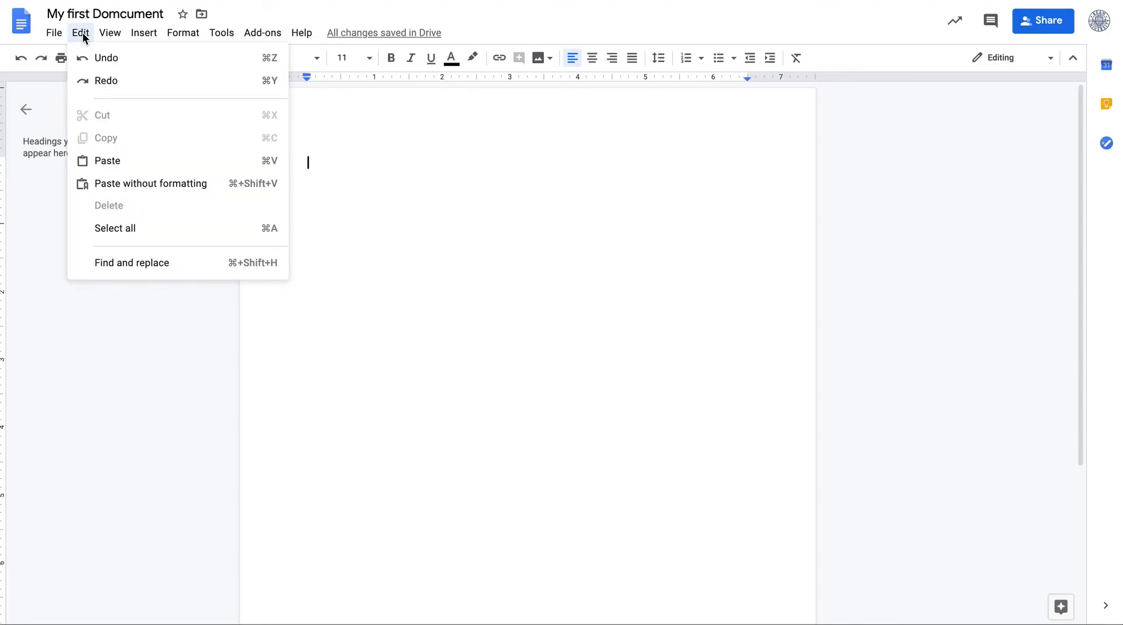
pyautogui.click(109, 39)
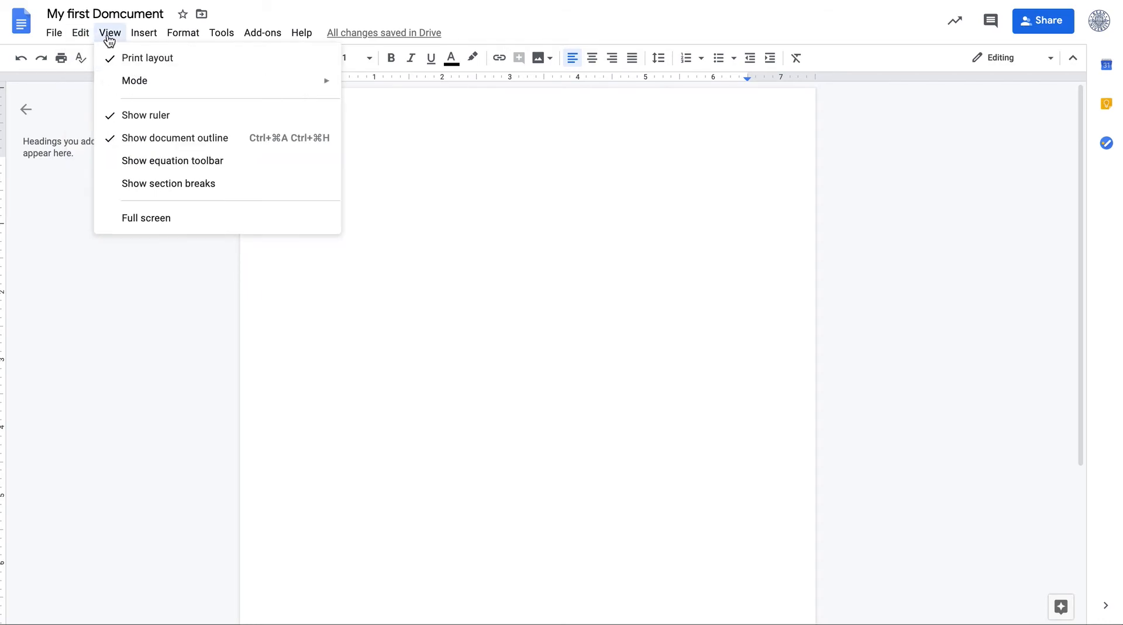
pyautogui.moveTo(129, 88)
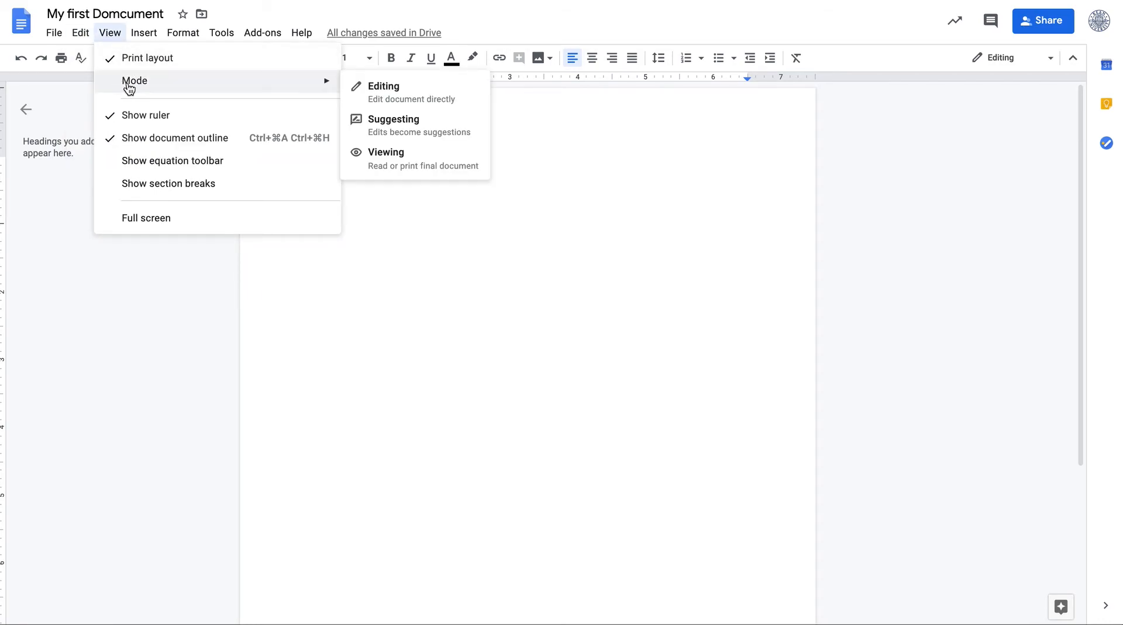
pyautogui.click(144, 32)
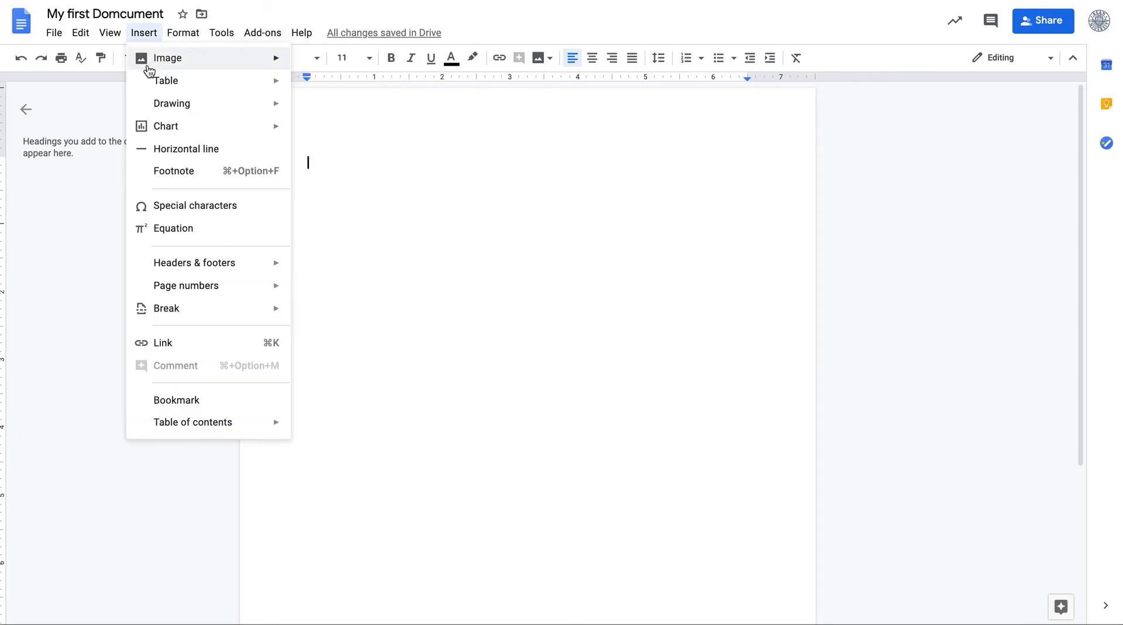
pyautogui.moveTo(110, 33)
pyautogui.moveTo(128, 86)
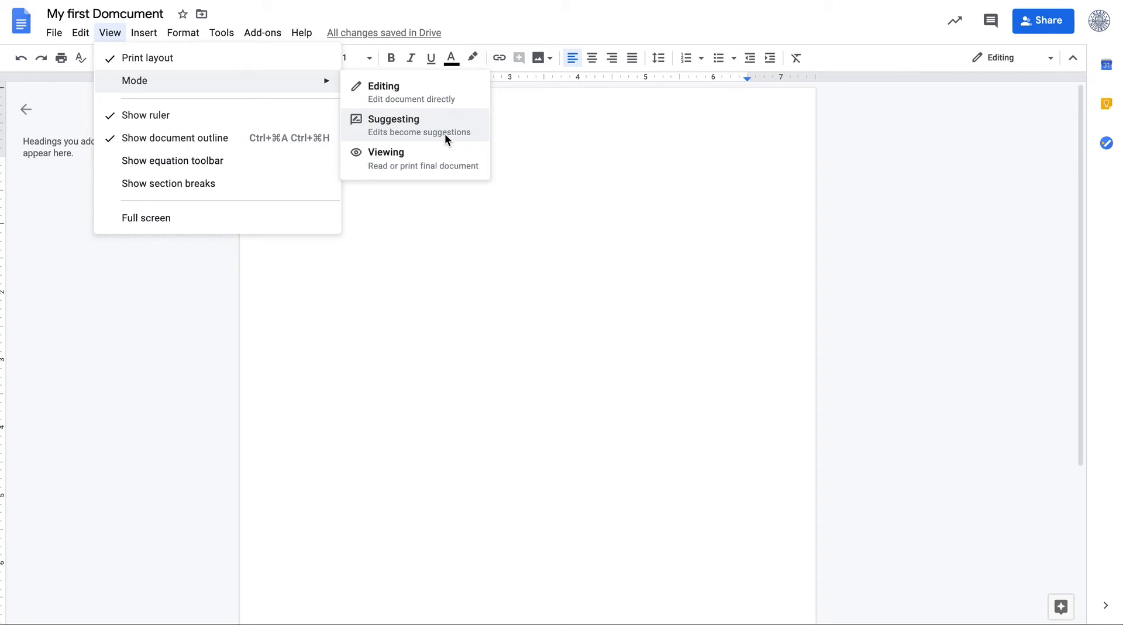
pyautogui.click(402, 125)
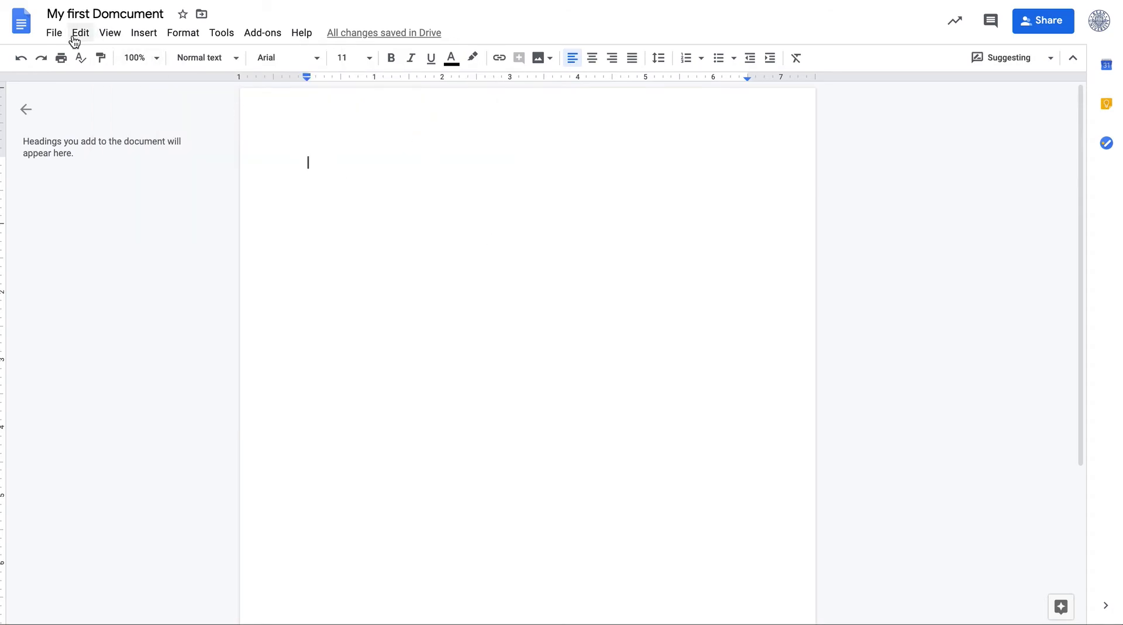
# Switch the document back to Editing mode
pyautogui.click(111, 33)
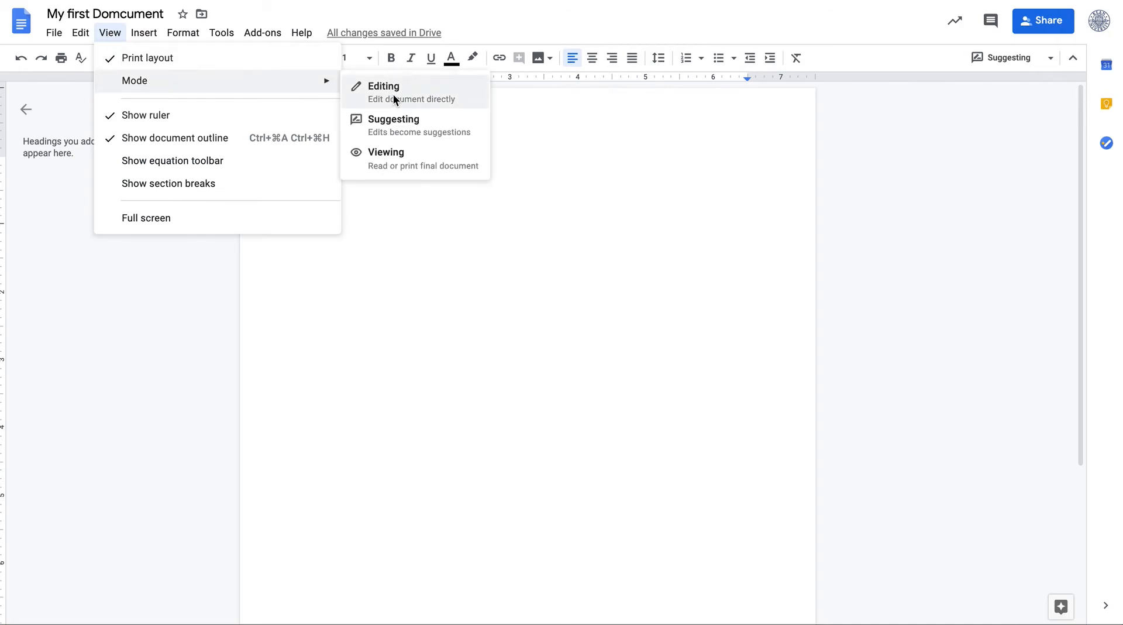
pyautogui.click(391, 95)
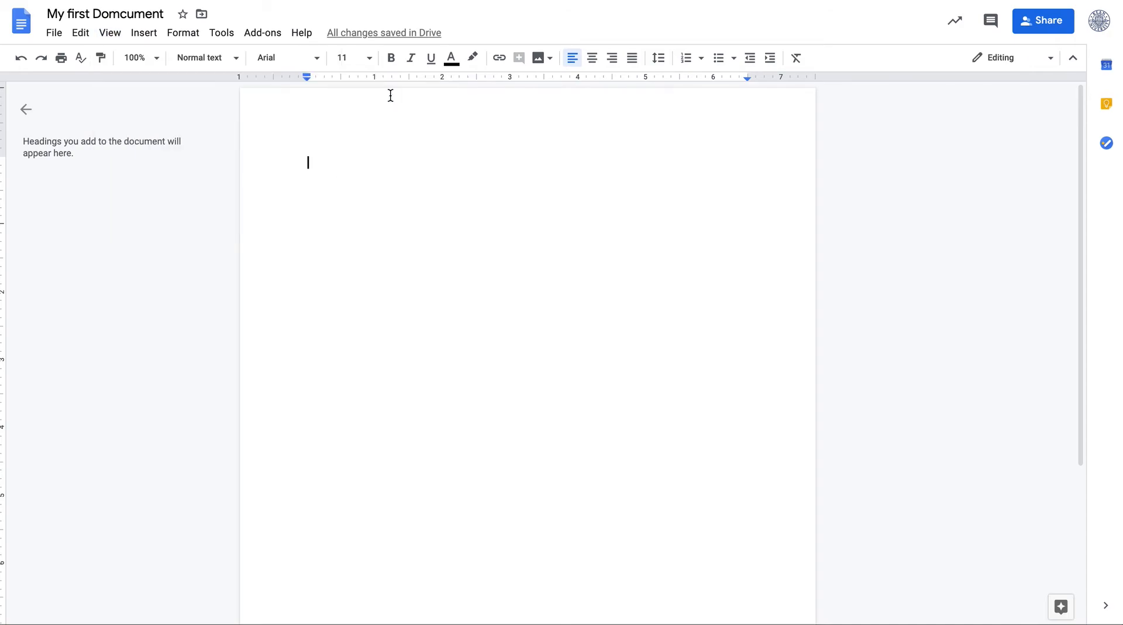
# Hide the ruler and then show it again
pyautogui.click(110, 33)
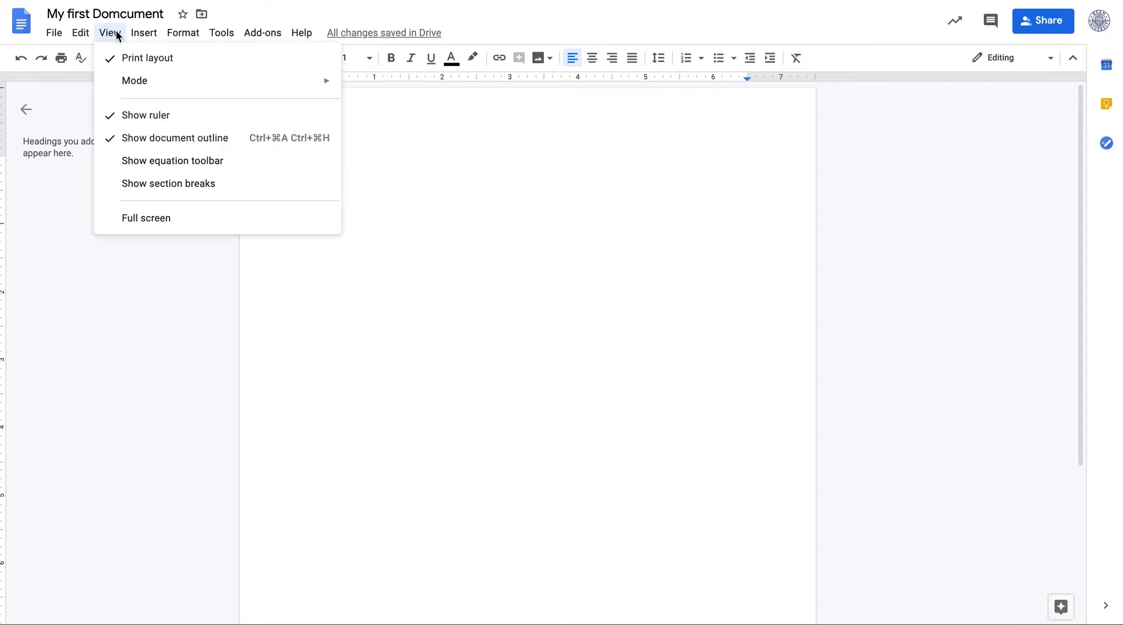
pyautogui.click(151, 121)
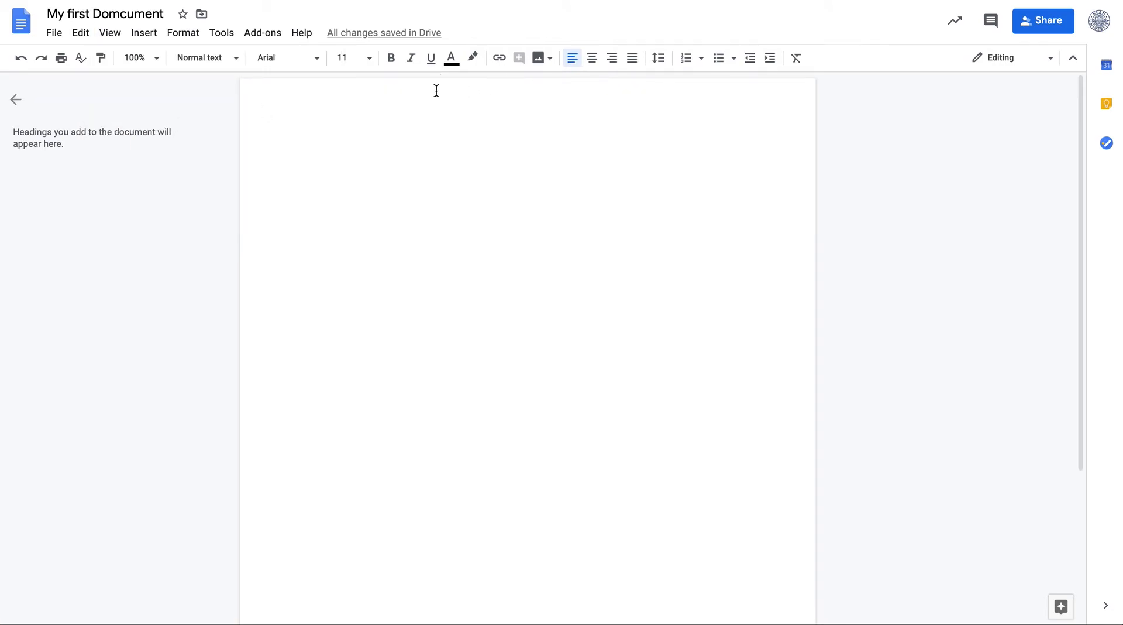
pyautogui.click(113, 37)
pyautogui.click(144, 116)
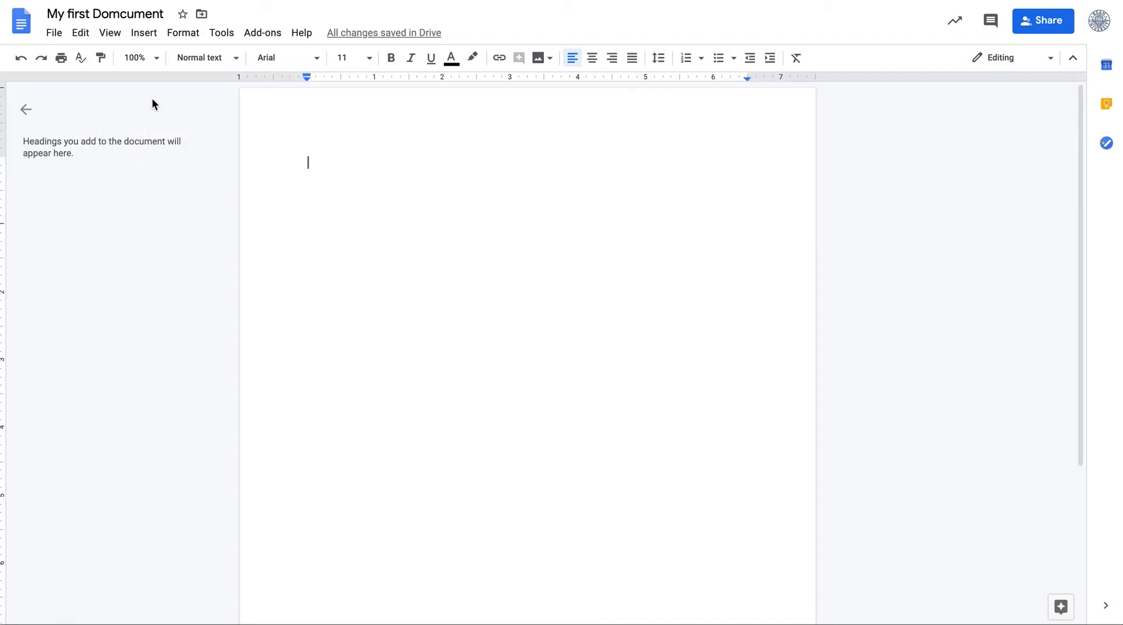
# Hide the document outline and then show it again
pyautogui.click(138, 37)
pyautogui.click(110, 33)
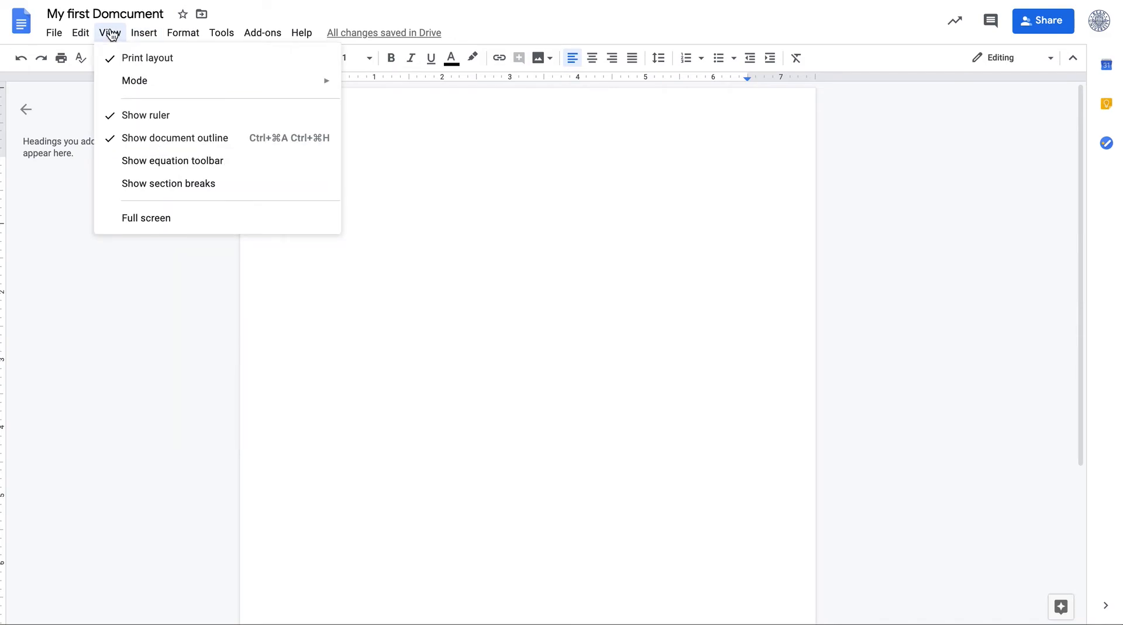
pyautogui.click(145, 139)
pyautogui.click(138, 35)
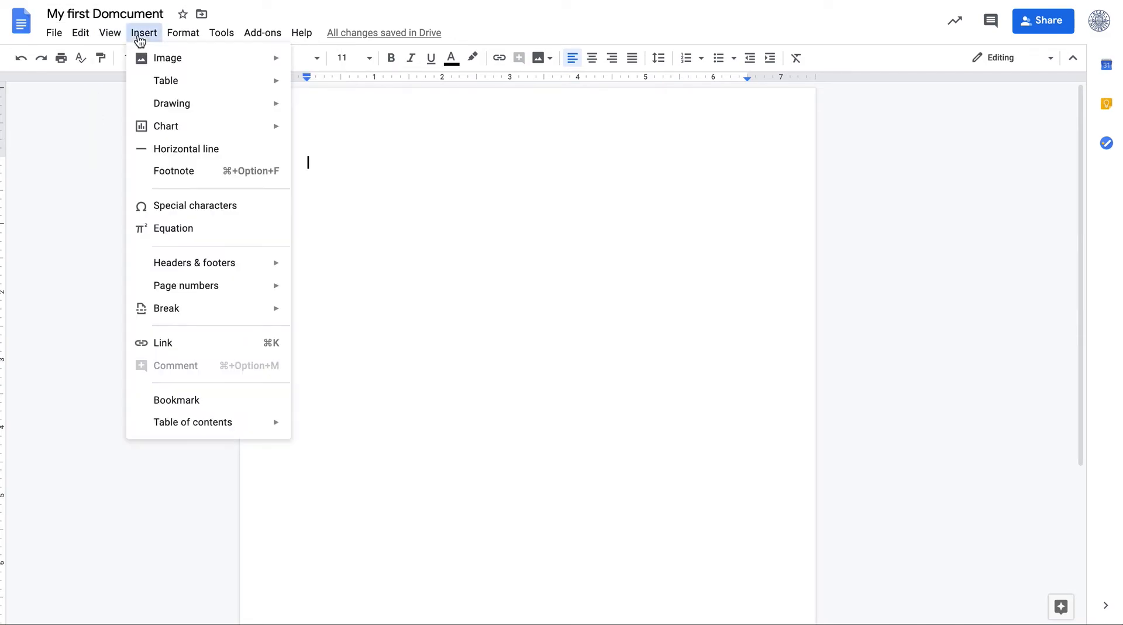
pyautogui.click(110, 32)
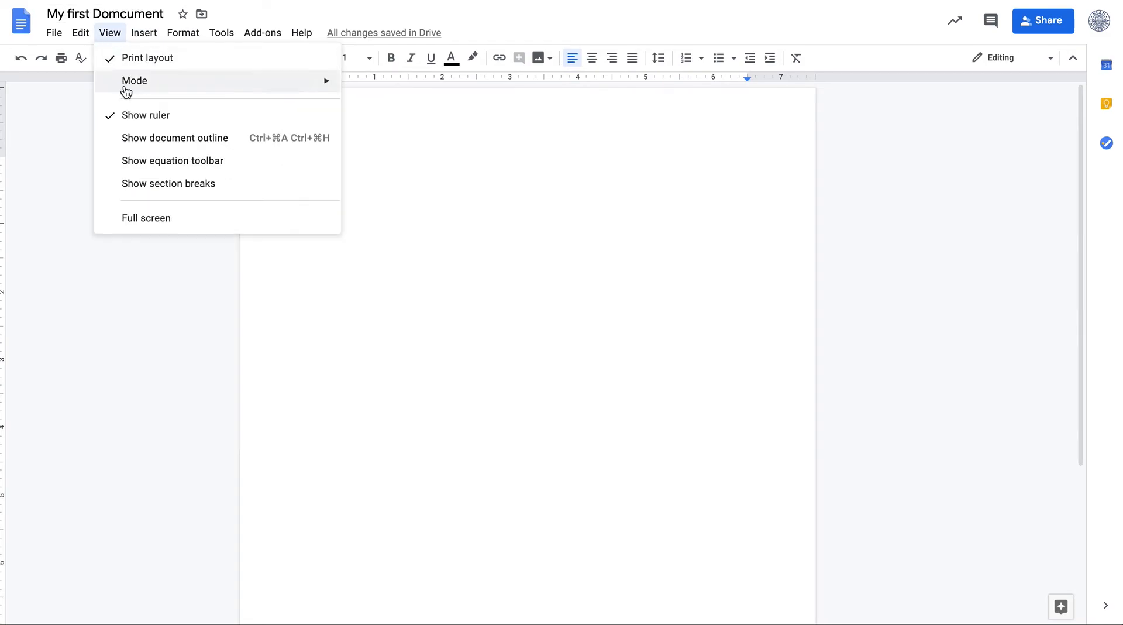
pyautogui.click(136, 140)
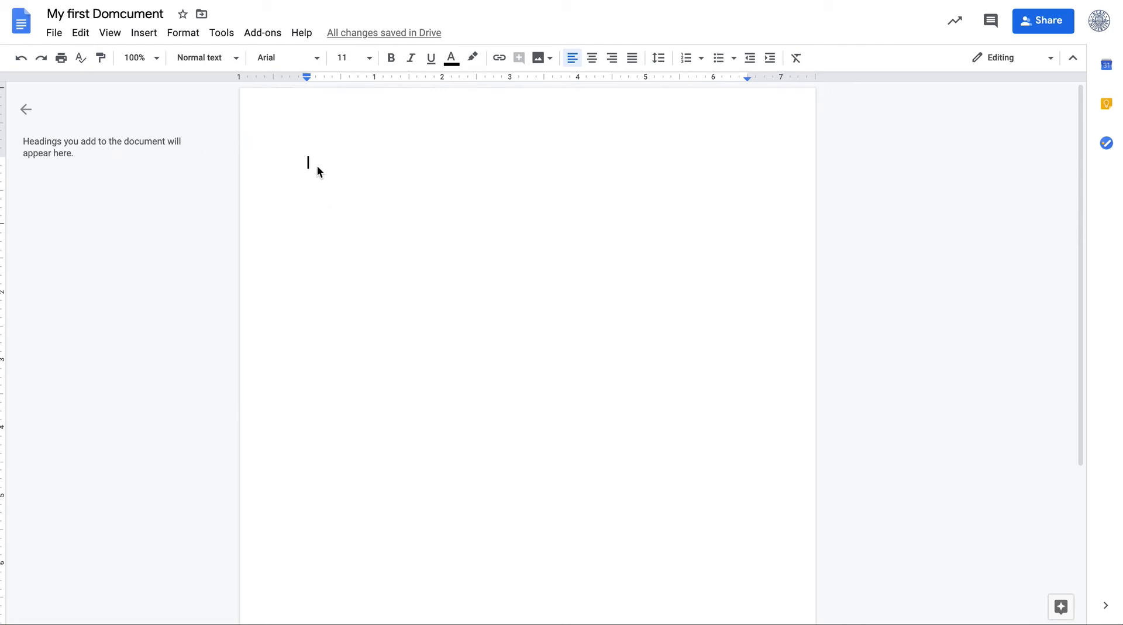
# Type Test at the top of the page and format it as Heading 1
pyautogui.write('test')
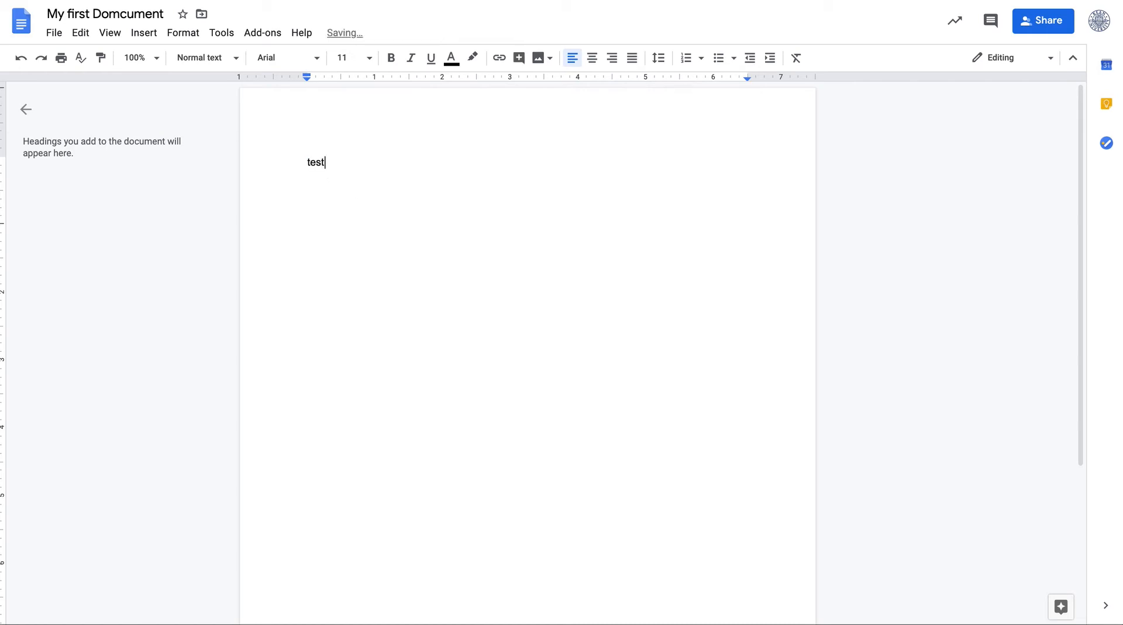
pyautogui.press('BackSpace')
pyautogui.press('BackSpace')
pyautogui.press('BackSpace')
pyautogui.press('BackSpace')
pyautogui.press('BackSpace')
pyautogui.write('TEs')
pyautogui.press('BackSpace')
pyautogui.press('BackSpace')
pyautogui.write('est')
pyautogui.doubleClick(320, 163)
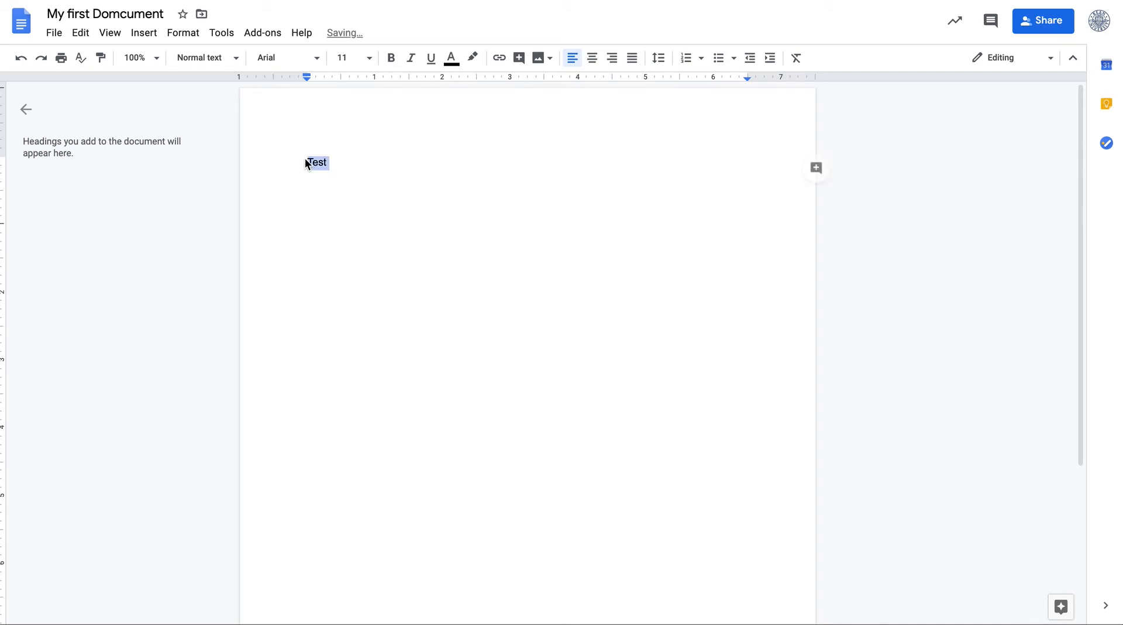
pyautogui.click(235, 58)
pyautogui.click(252, 224)
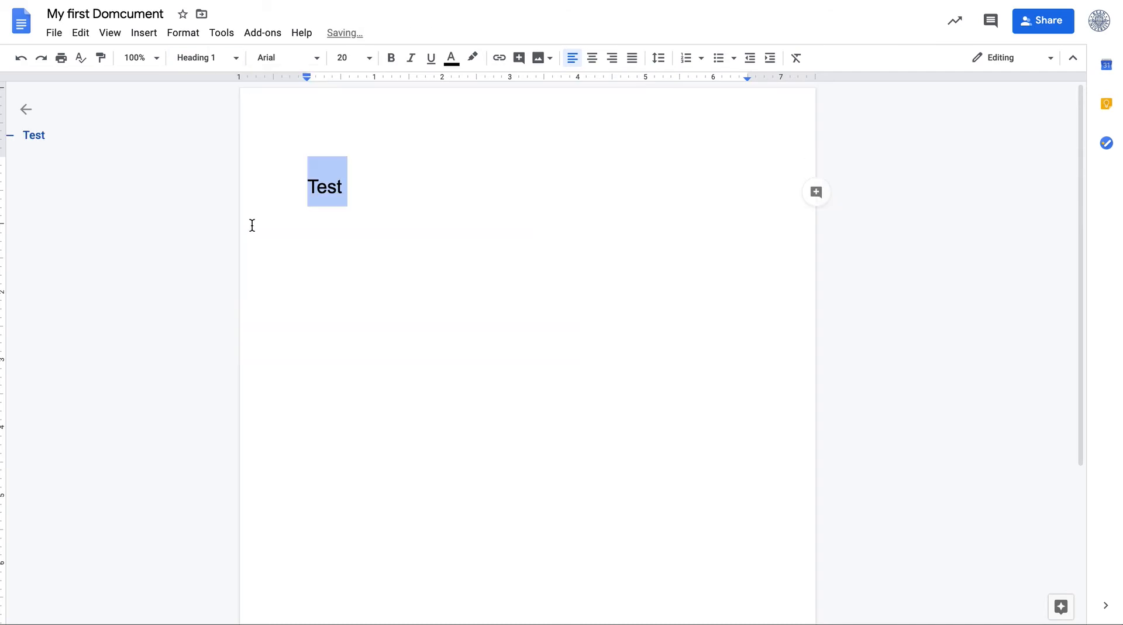
# Replace the heading text with Week 1
pyautogui.click(343, 232)
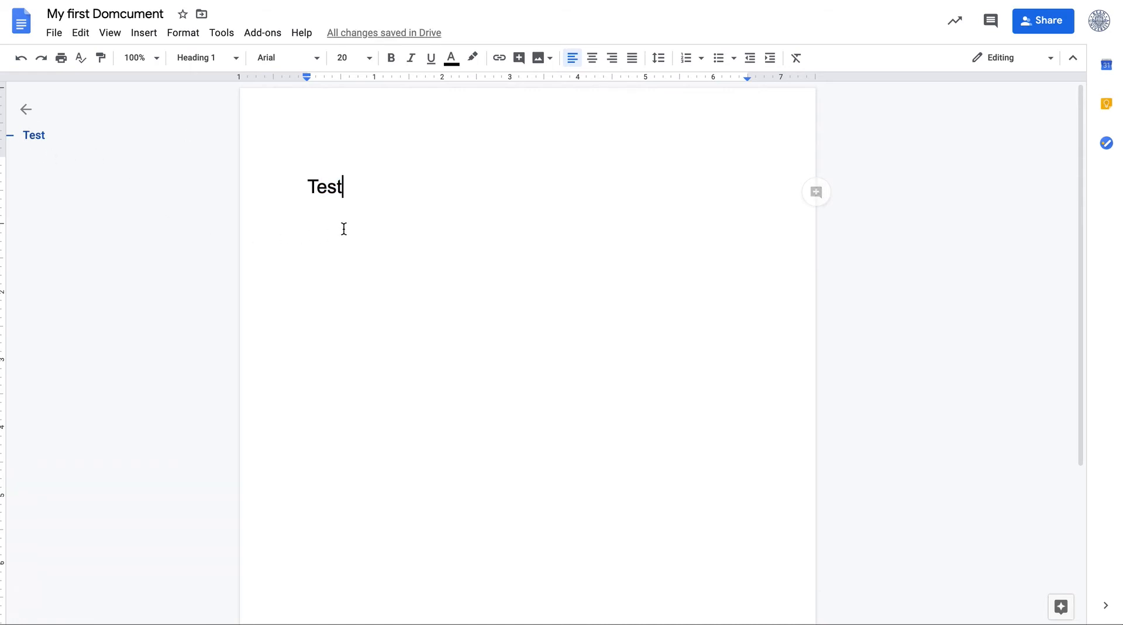
pyautogui.click(232, 57)
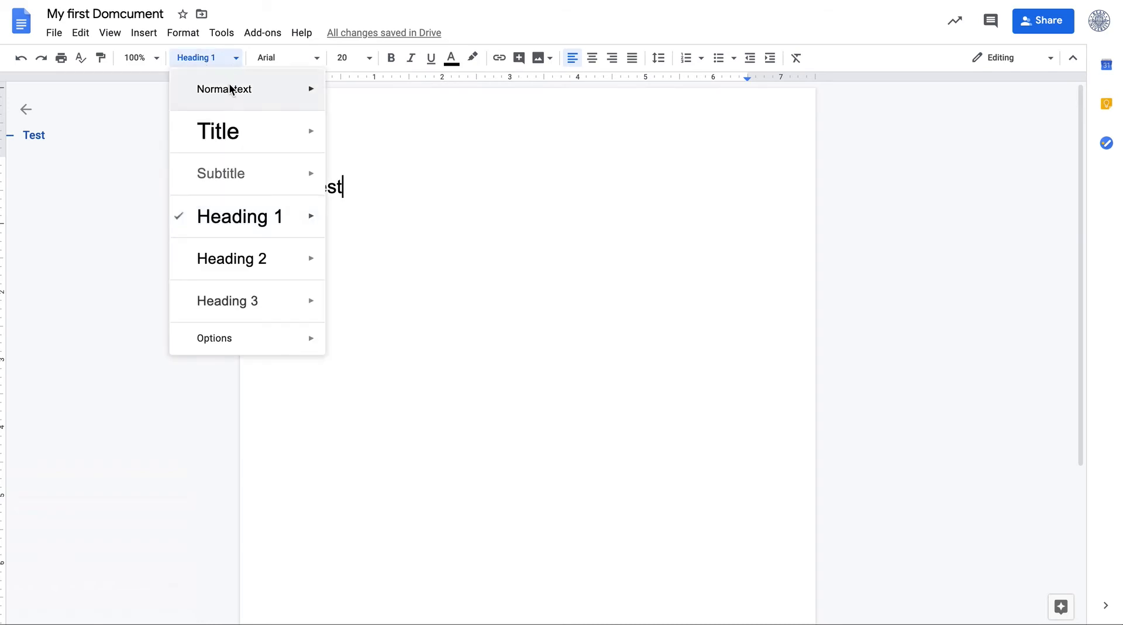
pyautogui.click(359, 181)
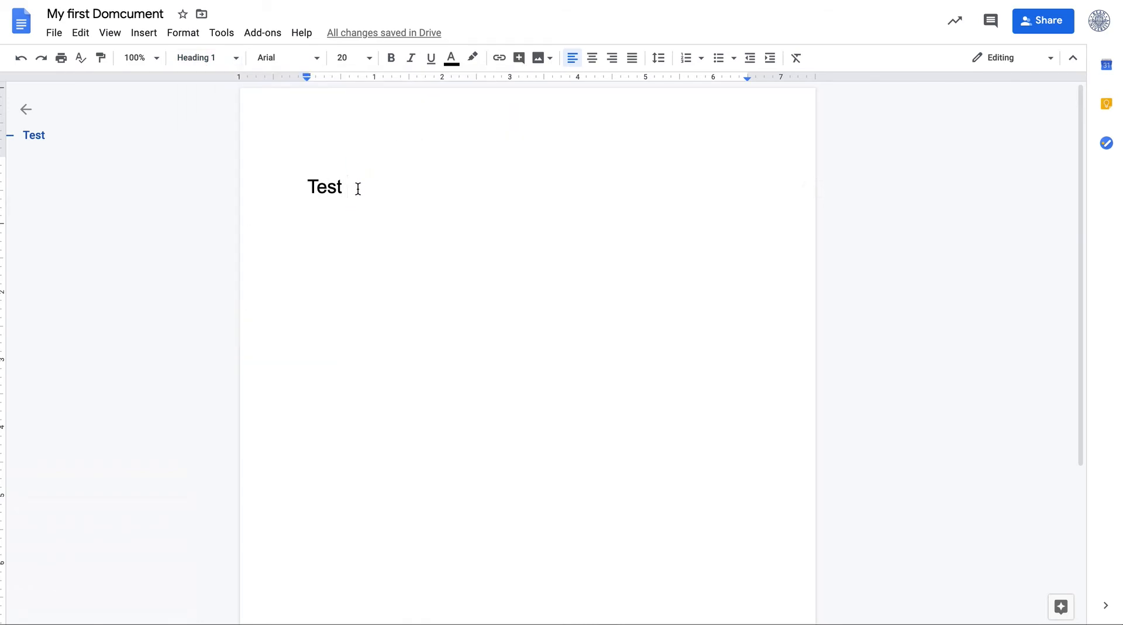
pyautogui.press('BackSpace')
pyautogui.press('BackSpace')
pyautogui.press('BackSpace')
pyautogui.press('BackSpace')
pyautogui.press('BackSpace')
pyautogui.write('Wekk 1')
# Add a Week 2 heading a few blank lines below Week 1
pyautogui.press('BackSpace')
pyautogui.press('BackSpace')
pyautogui.press('BackSpace')
pyautogui.press('BackSpace')
pyautogui.write('ek 1')
pyautogui.press('Return')
pyautogui.press('Return')
pyautogui.press('Return')
pyautogui.write('Wee k')
pyautogui.press('BackSpace')
pyautogui.press('BackSpace')
pyautogui.write('4')
pyautogui.press('BackSpace')
pyautogui.write('k 2')
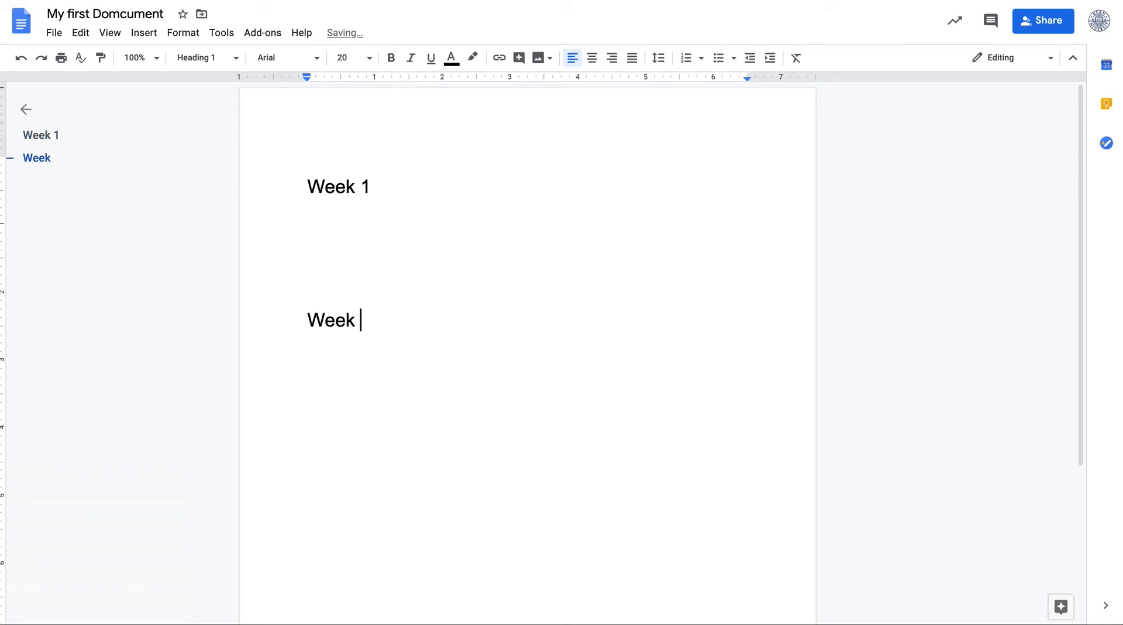
# Add a line Day 1 directly under Week 1 and format it as Heading 2
pyautogui.press('Up')
pyautogui.press('Up')
pyautogui.press('Up')
pyautogui.press('Return')
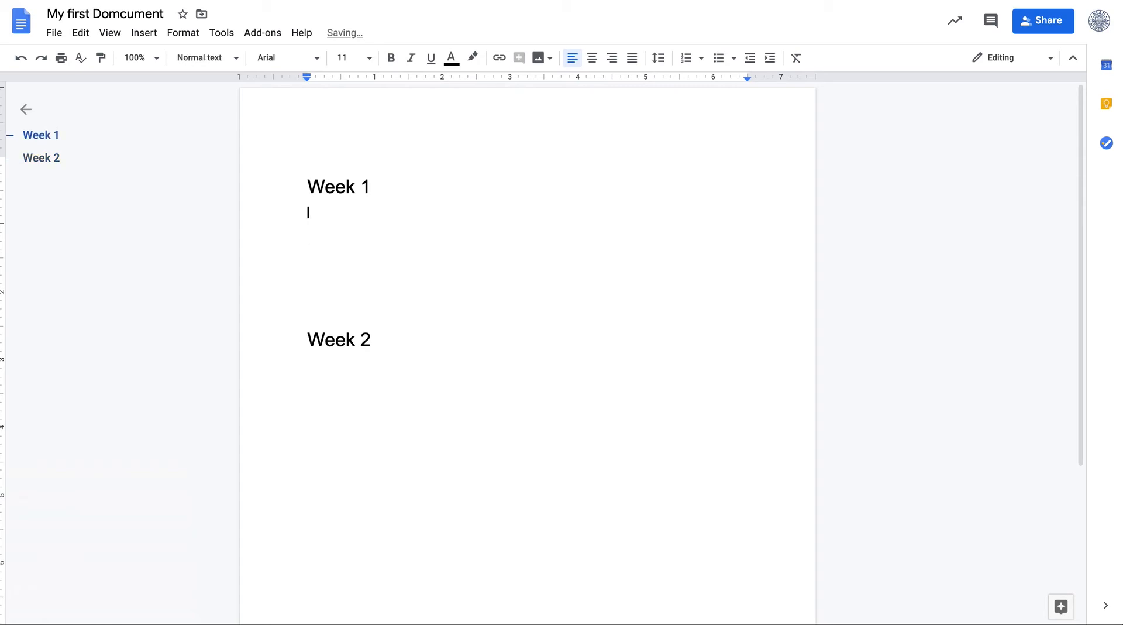
pyautogui.write('Week ')
pyautogui.write('1 ')
pyautogui.write('Day')
pyautogui.press('BackSpace')
pyautogui.press('BackSpace')
pyautogui.press('BackSpace')
pyautogui.press('BackSpace')
pyautogui.press('BackSpace')
pyautogui.press('BackSpace')
pyautogui.press('BackSpace')
pyautogui.press('BackSpace')
pyautogui.press('BackSpace')
pyautogui.press('BackSpace')
pyautogui.write('Day 1')
pyautogui.tripleClick(305, 213)
pyautogui.click(234, 58)
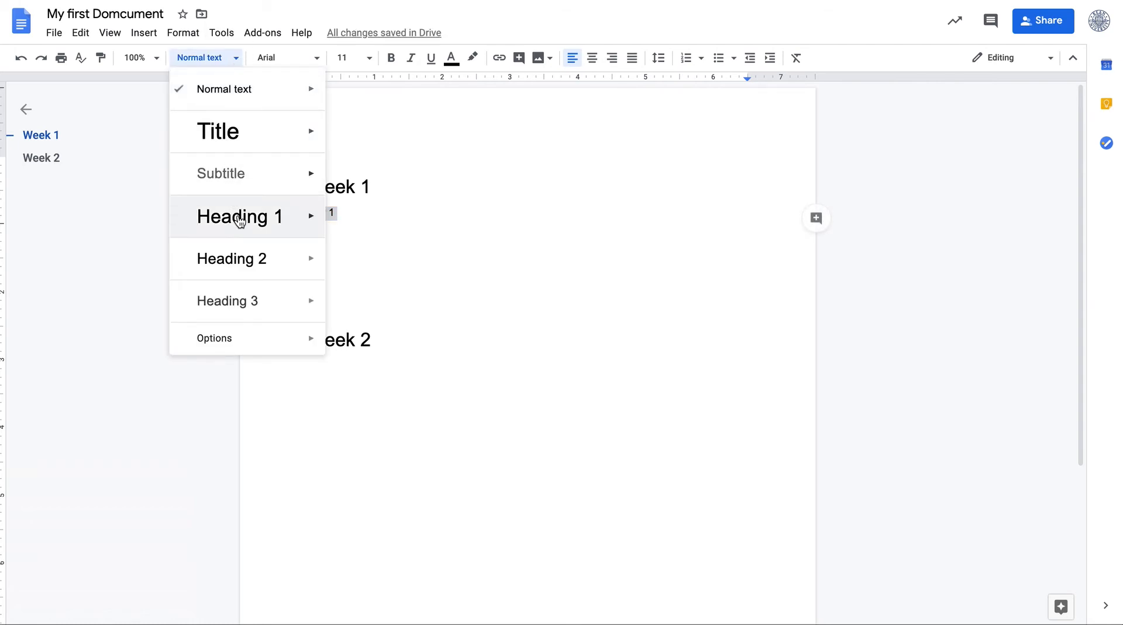
pyautogui.click(245, 275)
# Copy the Day 1 heading and paste it on a new line under Week 2
pyautogui.hotkey('ctrl', 'alt', '1')
pyautogui.click(311, 229)
pyautogui.tripleClick(338, 229)
pyautogui.hotkey('ctrl', 'c')
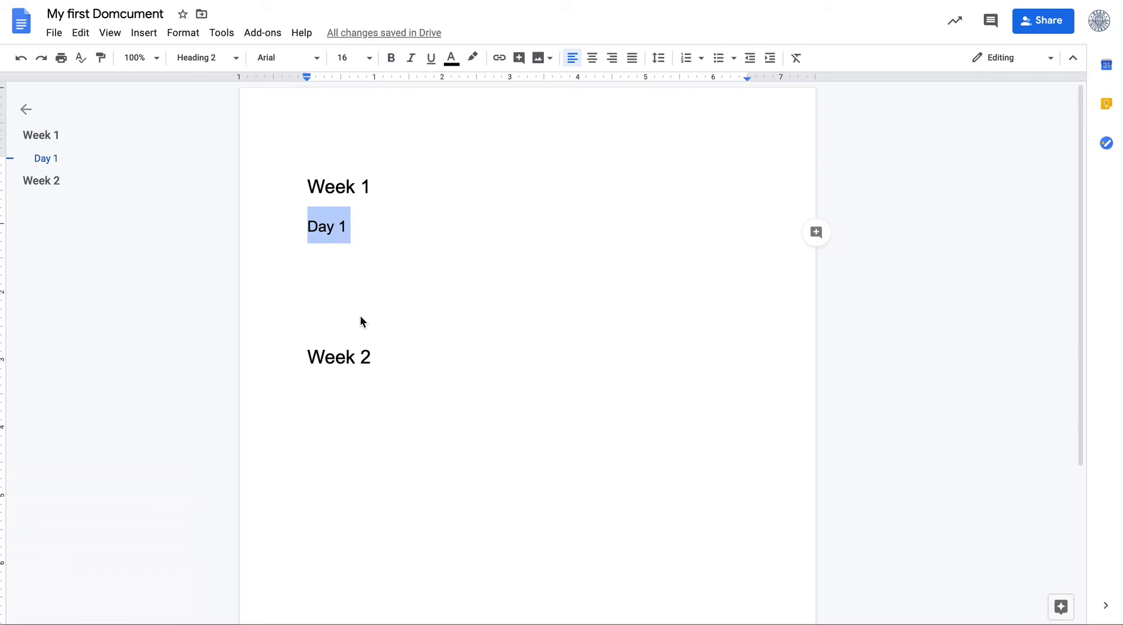
pyautogui.click(381, 360)
pyautogui.press('Return')
pyautogui.hotkey('ctrl', 'v')
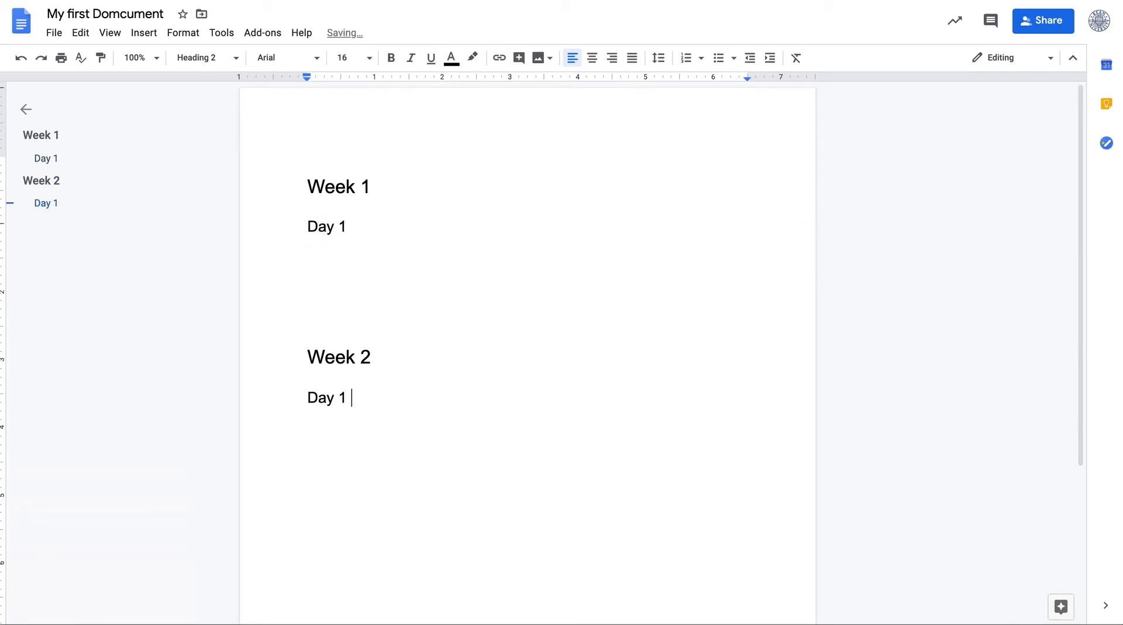
# Add Day 2 headings after Day 1 under both Week 1 and Week 2
pyautogui.press('Return')
pyautogui.hotkey('ctrl', 'v')
pyautogui.write('2')
pyautogui.press('BackSpace')
pyautogui.press('BackSpace')
pyautogui.write('2')
pyautogui.press('Return')
pyautogui.hotkey('ctrl', 'v')
pyautogui.press('BackSpace')
pyautogui.press('BackSpace')
pyautogui.write('2')
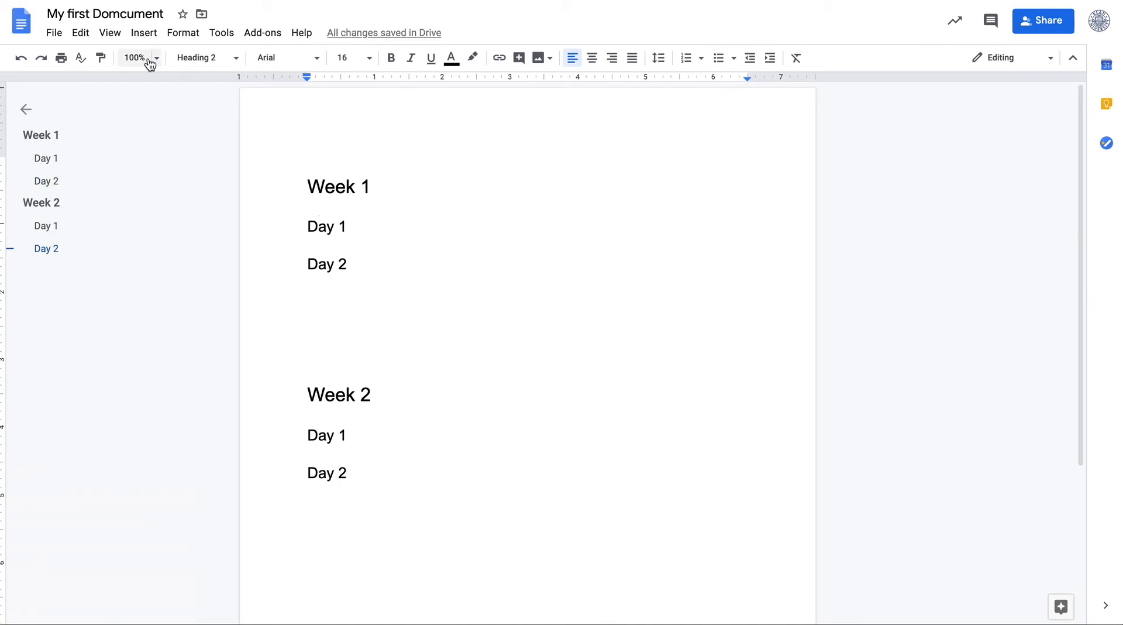
# Browse the Insert menu's image, table, drawing and chart options
pyautogui.click(308, 186)
pyautogui.click(105, 34)
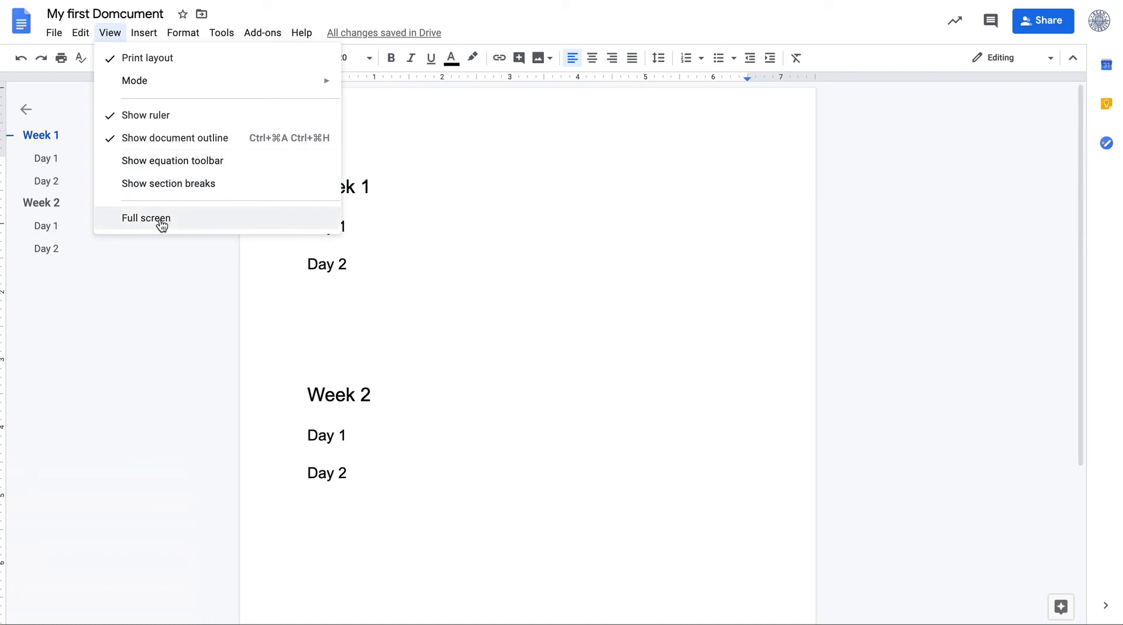
pyautogui.click(145, 37)
pyautogui.click(149, 39)
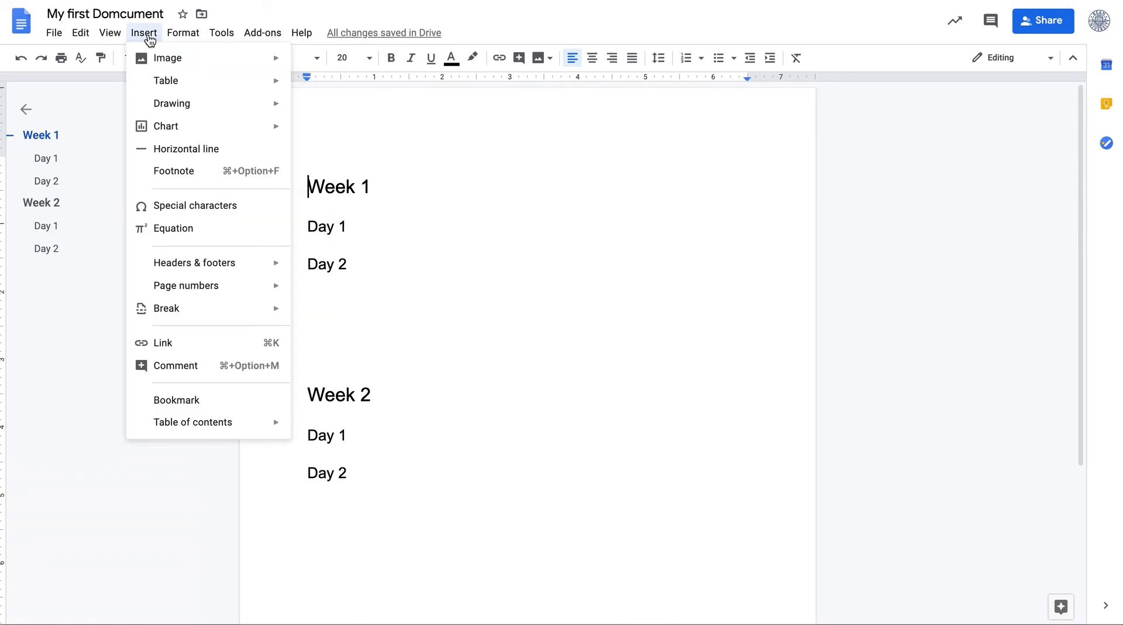
pyautogui.moveTo(152, 65)
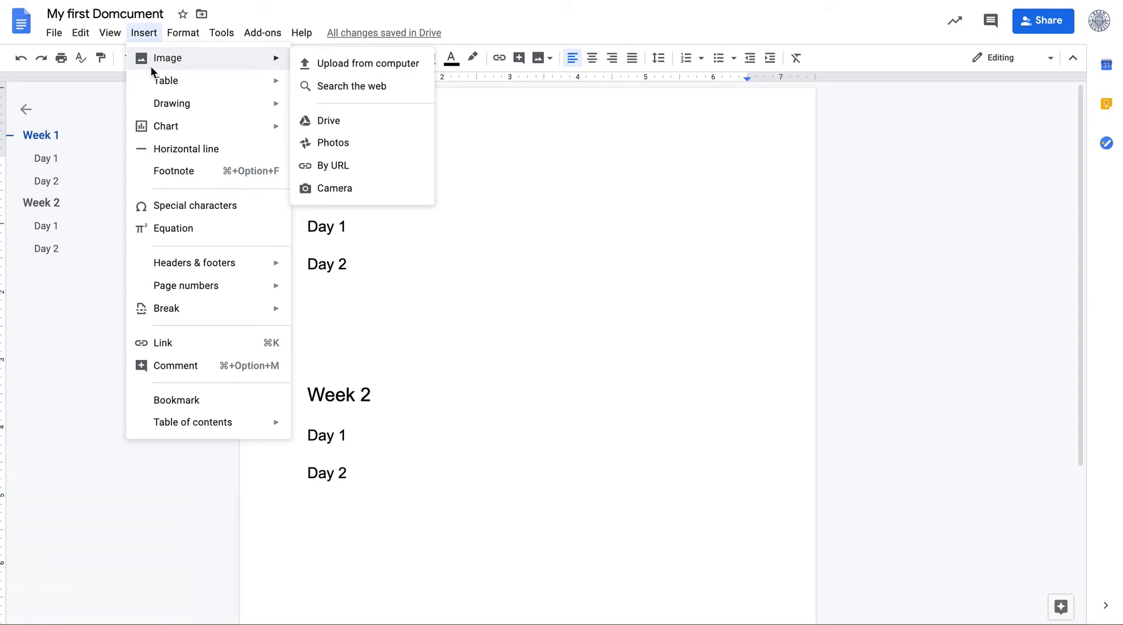
pyautogui.moveTo(195, 80)
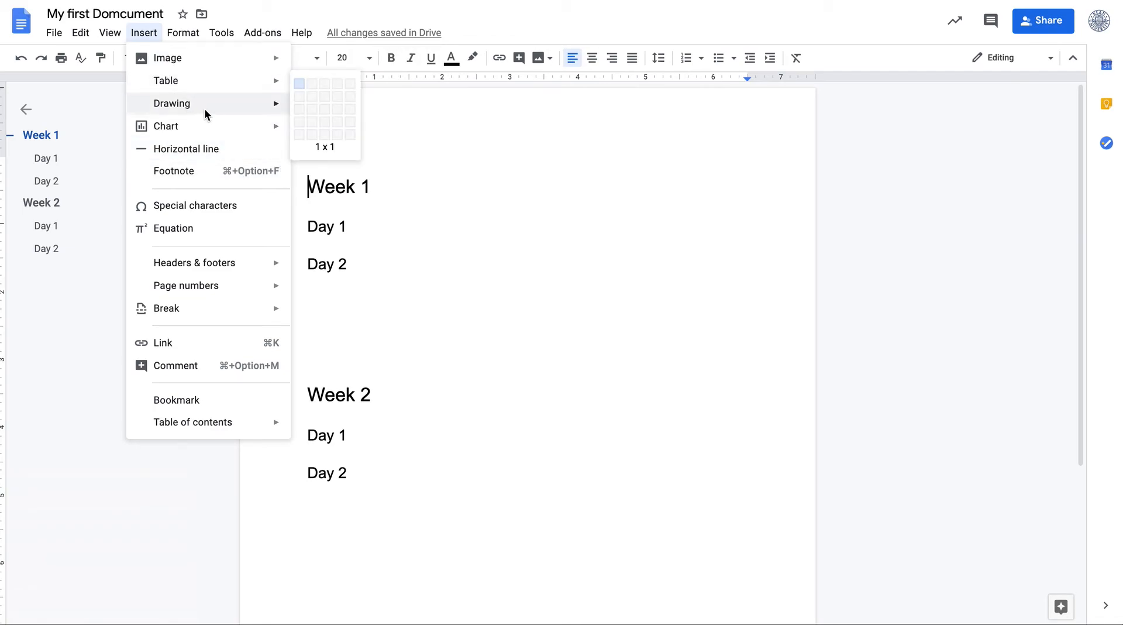
pyautogui.moveTo(211, 106)
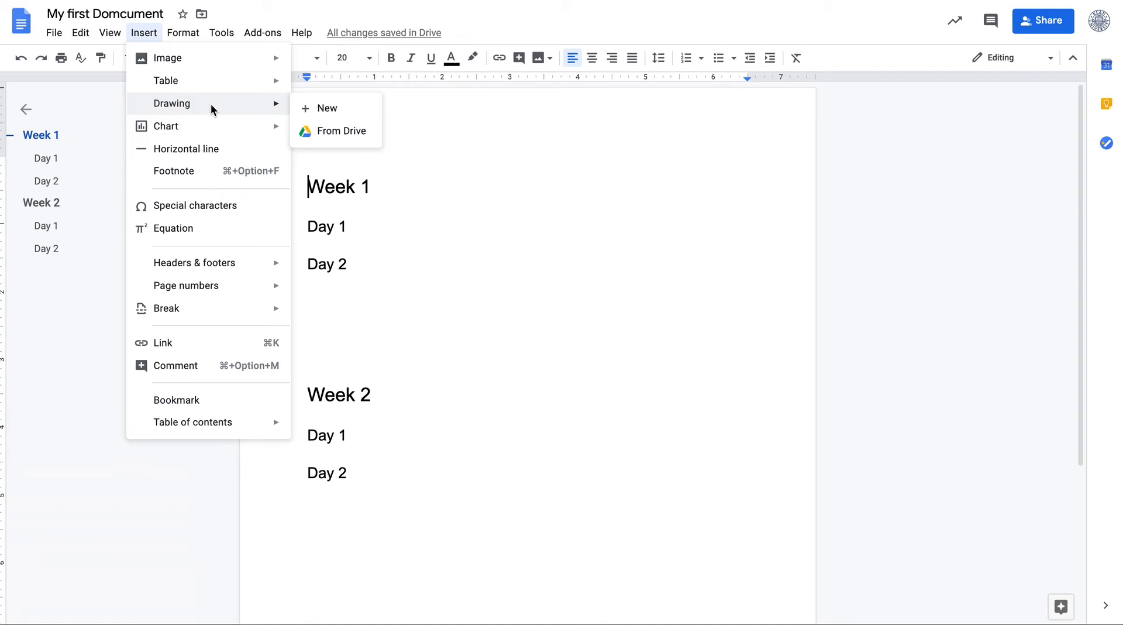
pyautogui.moveTo(212, 130)
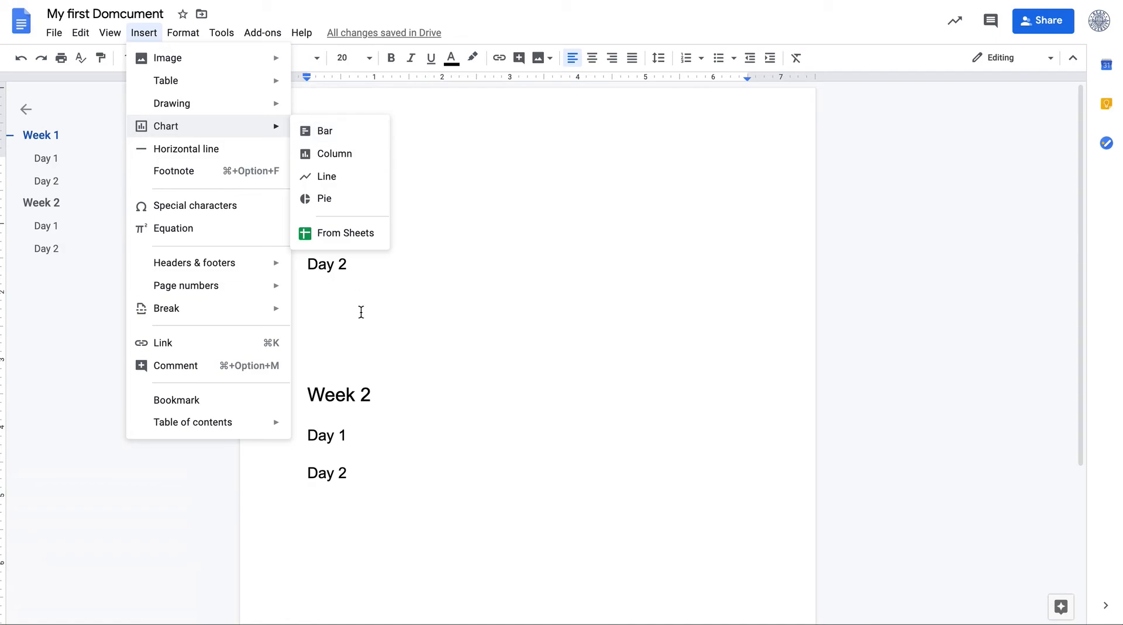
# Insert a bar chart on the empty line between Week 1's Day 2 and Week 2
pyautogui.click(346, 346)
pyautogui.click(144, 32)
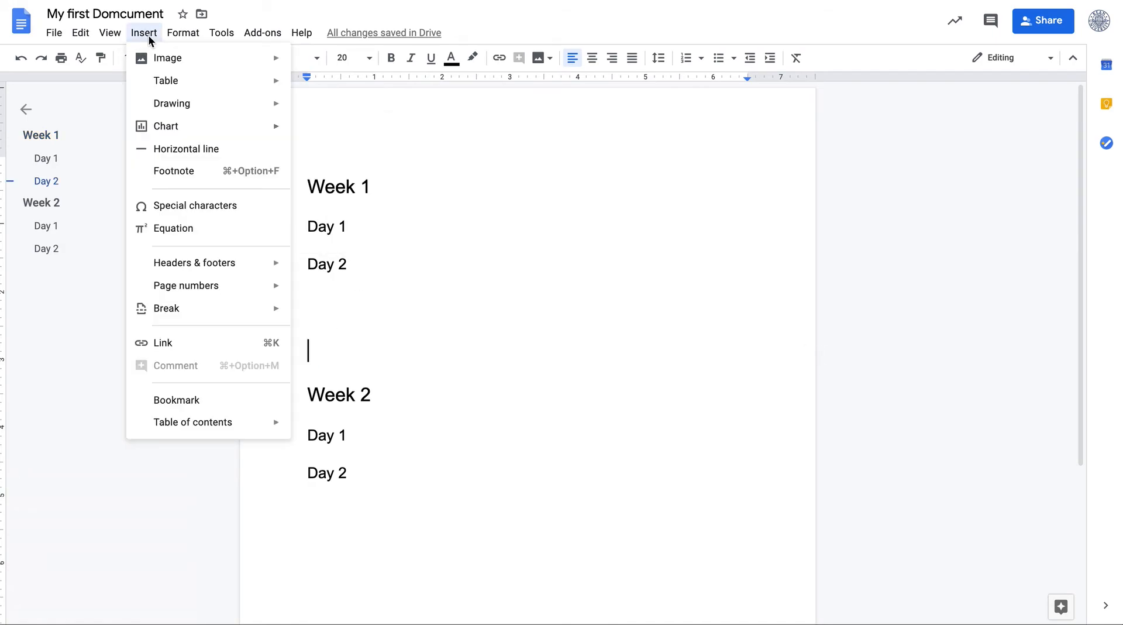
pyautogui.click(324, 130)
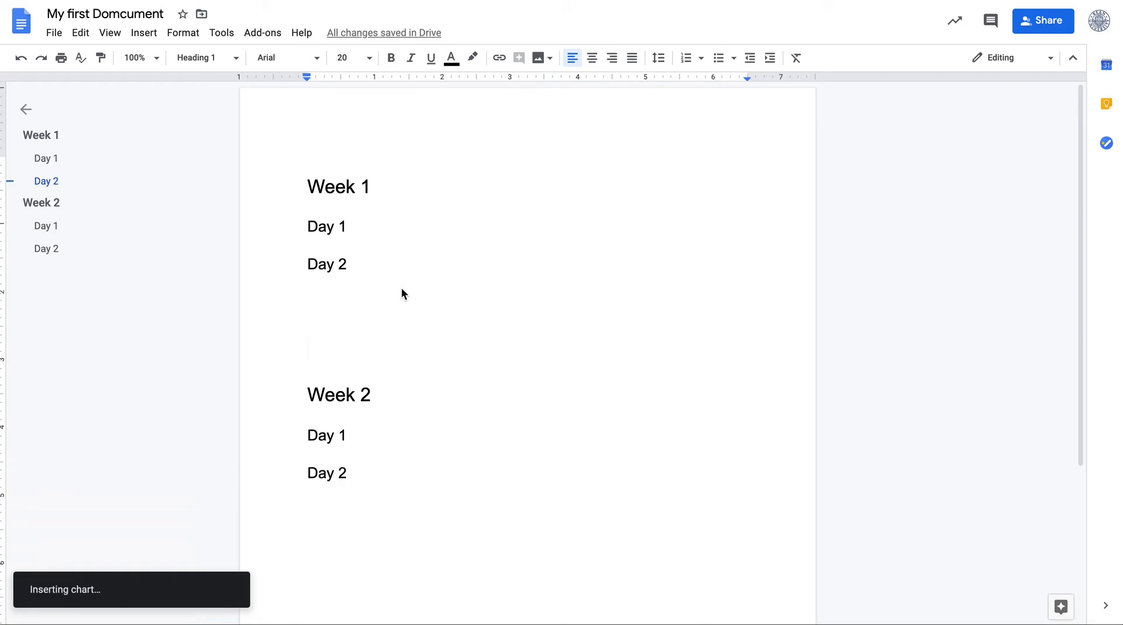
pyautogui.click(490, 468)
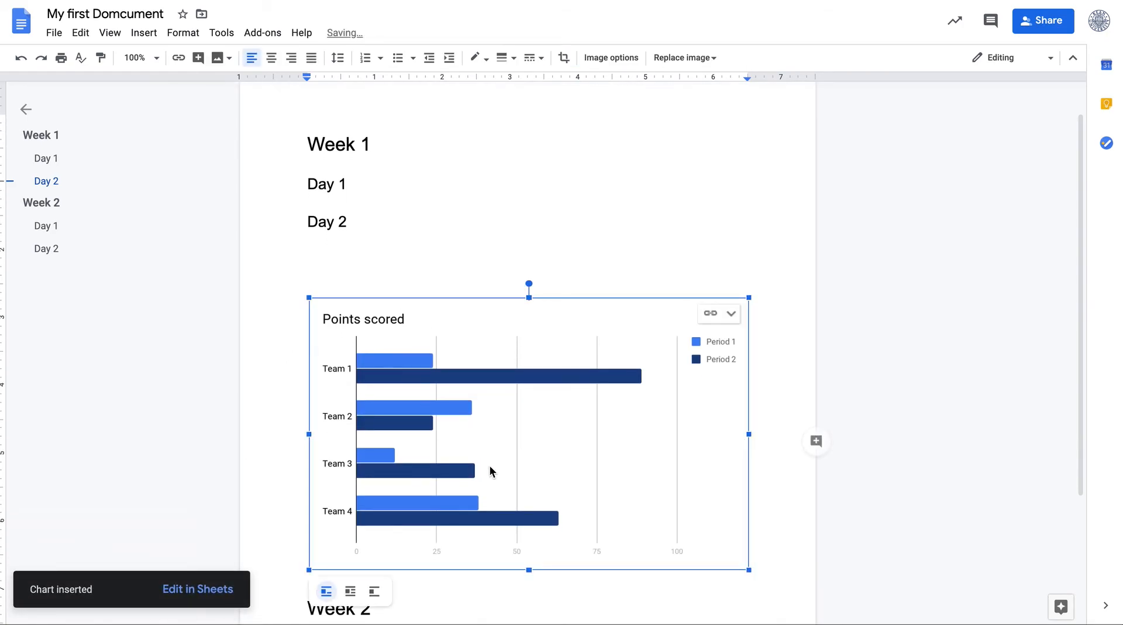
pyautogui.scroll(-2, 489, 465)
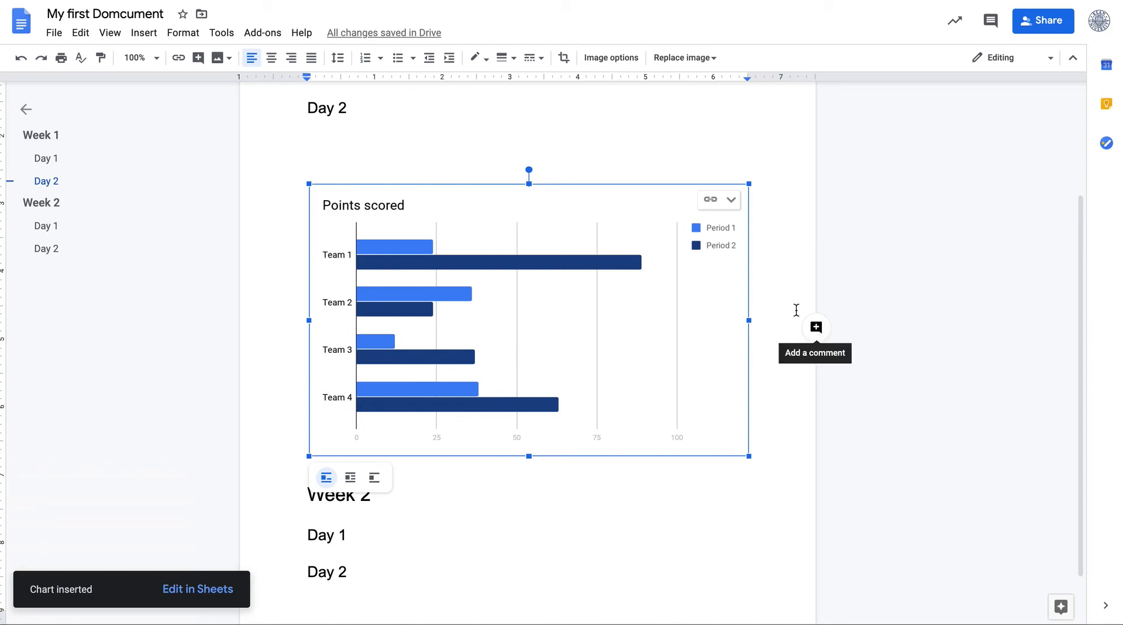
# Open the chart's source spreadsheet and move the chart down to about cell C15
pyautogui.click(730, 200)
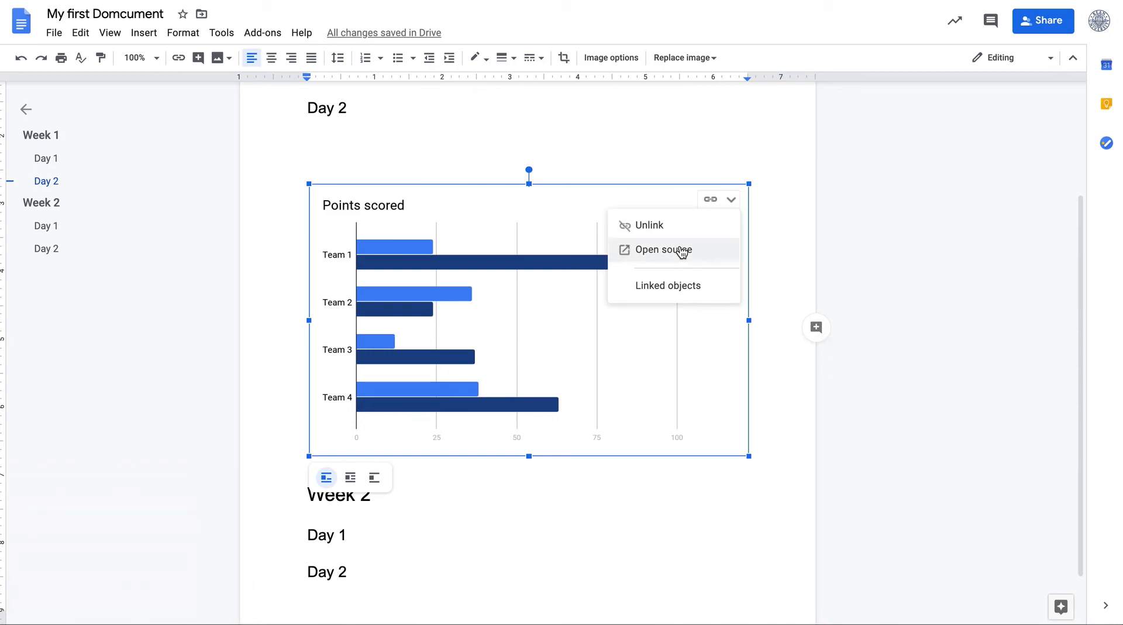
pyautogui.click(681, 250)
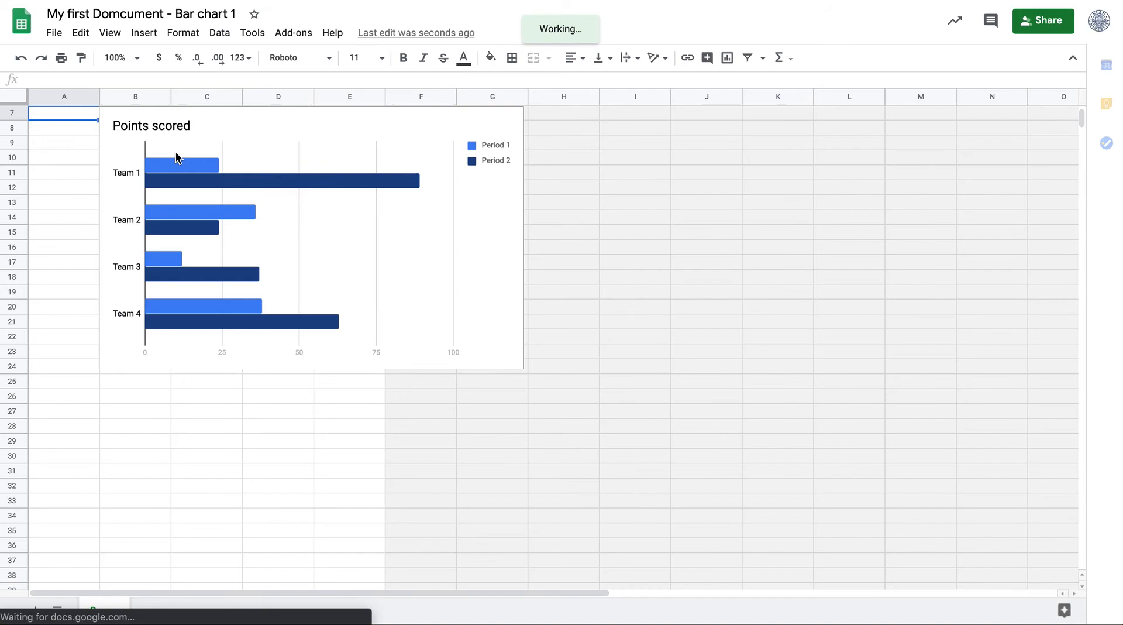
pyautogui.click(231, 117)
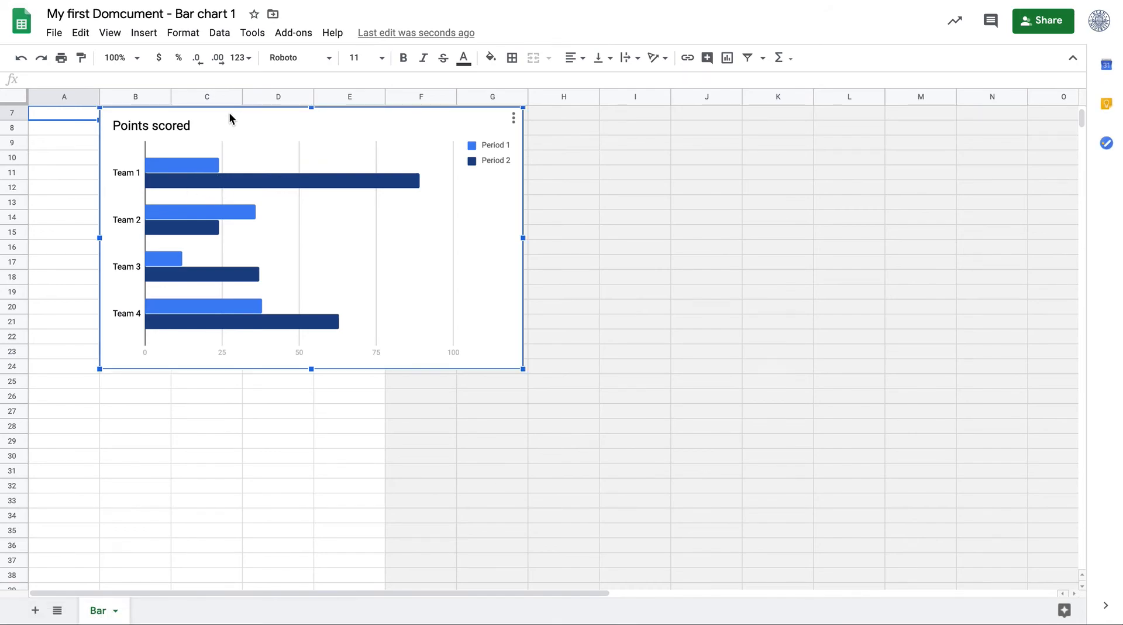
pyautogui.moveTo(230, 117); pyautogui.dragTo(316, 230)
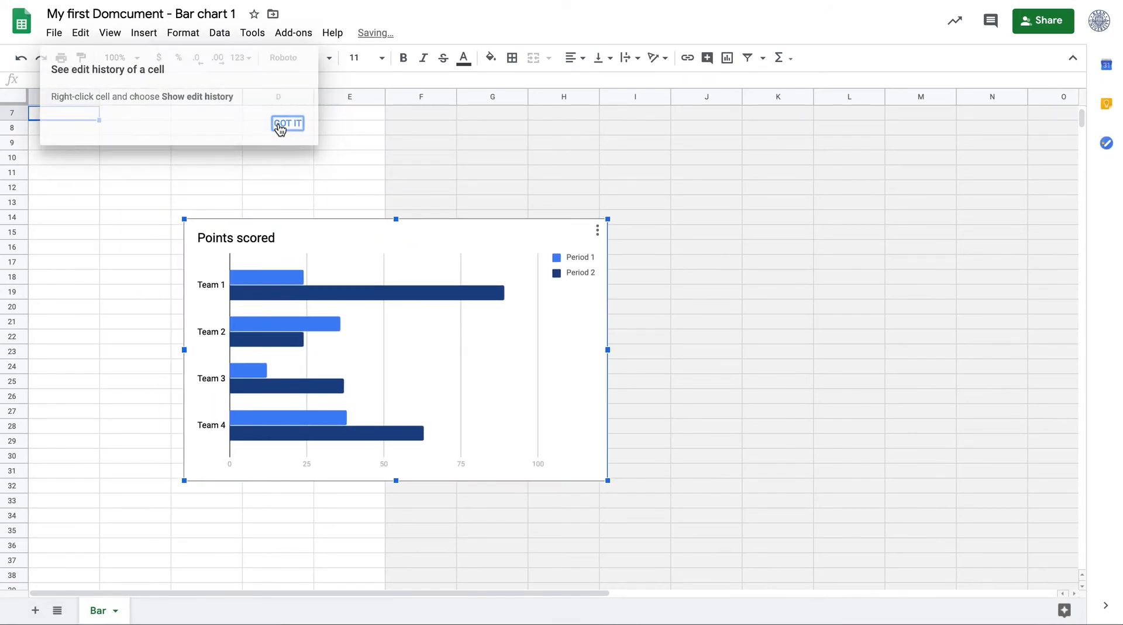
# Dismiss the tip and rename Team 1 as Kean in the chart's data sheet
pyautogui.click(284, 123)
pyautogui.scroll(3, 147, 205)
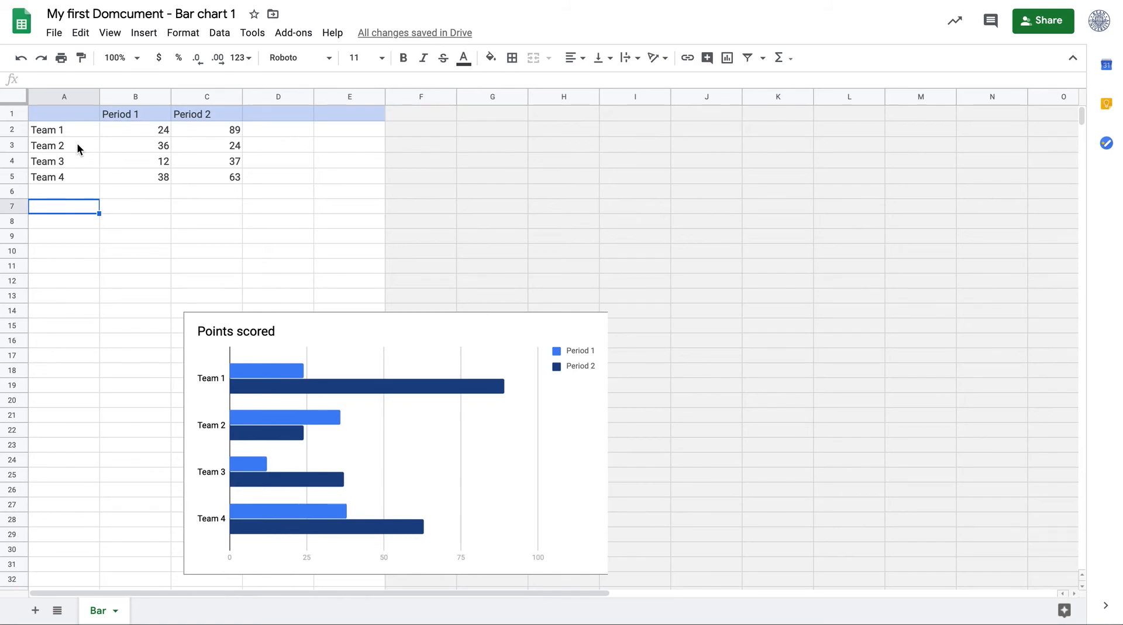
pyautogui.click(134, 116)
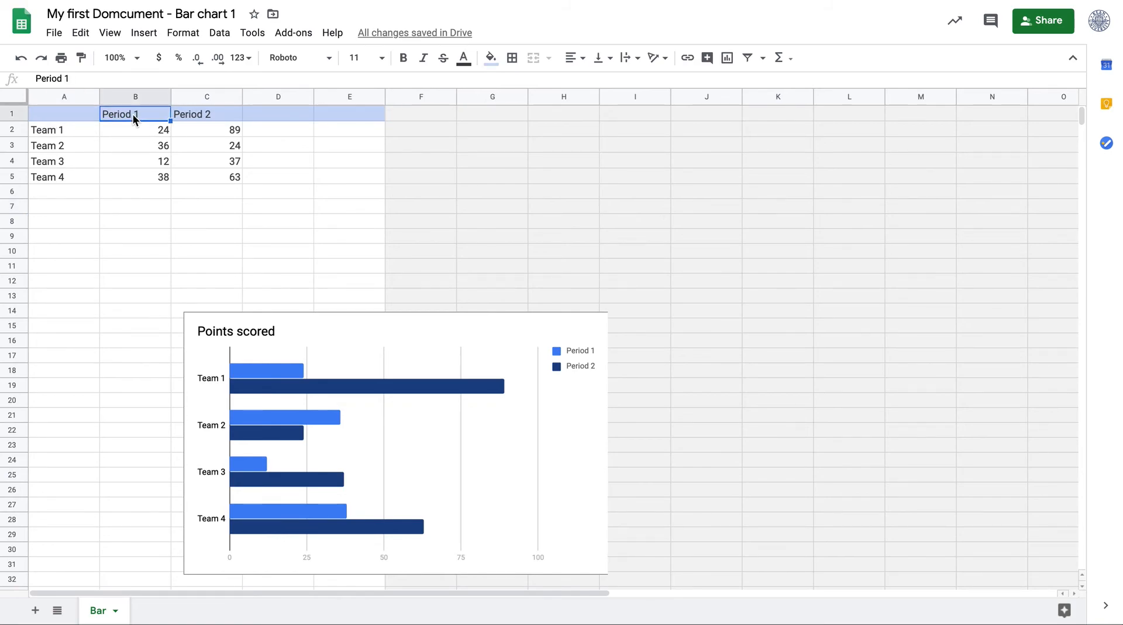
pyautogui.click(63, 132)
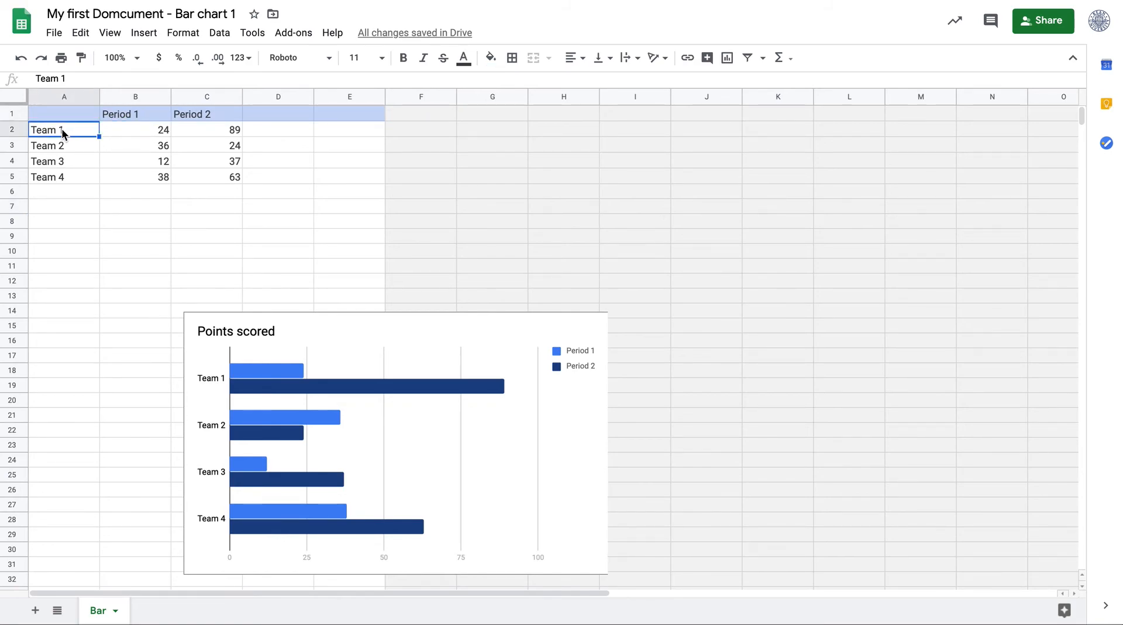
pyautogui.write('Kean')
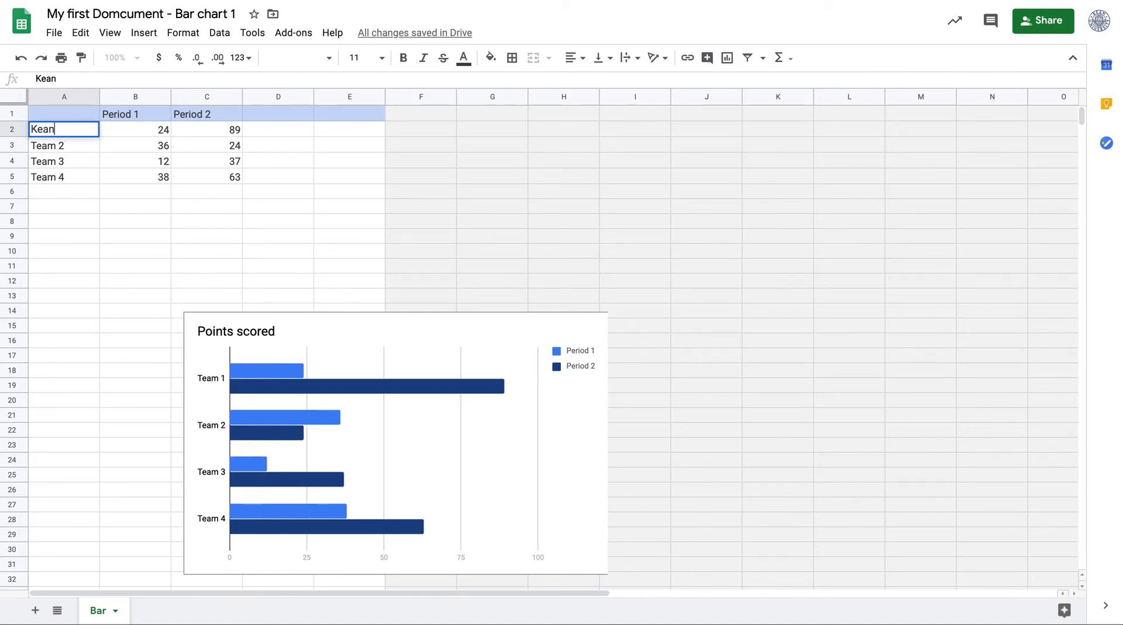
# Delete rows 3 to 5 holding Team 2, Team 3 and Team 4
pyautogui.click(86, 164)
pyautogui.moveTo(12, 178); pyautogui.dragTo(12, 142)
pyautogui.rightClick(12, 142)
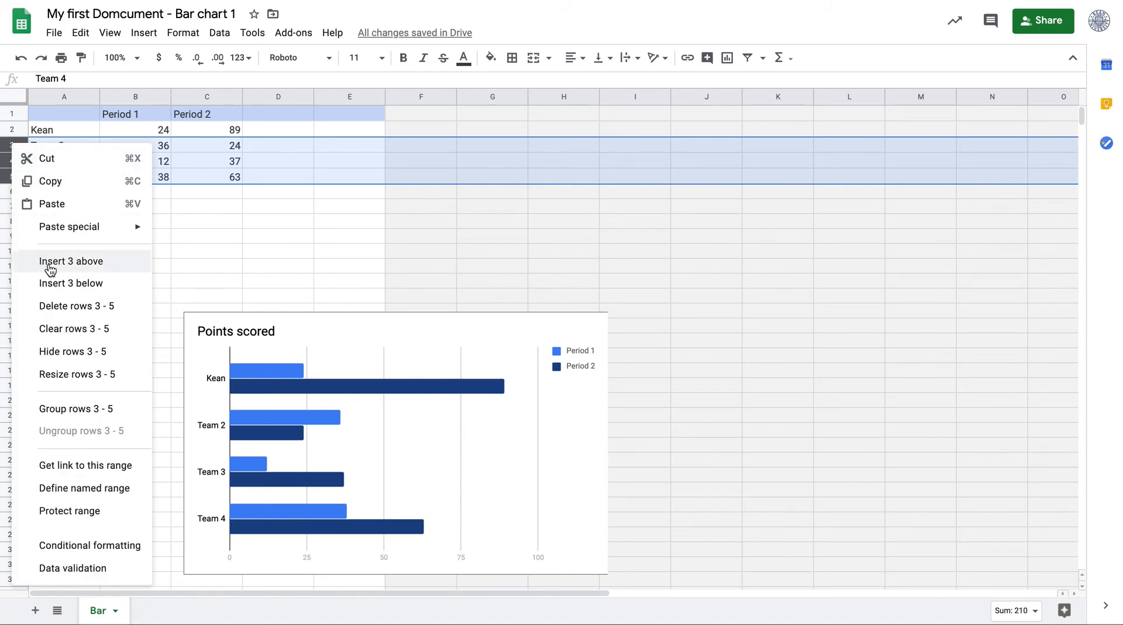
pyautogui.click(58, 305)
# Set Kean's Period 1 score to 89 and Period 2 score to 9
pyautogui.click(159, 134)
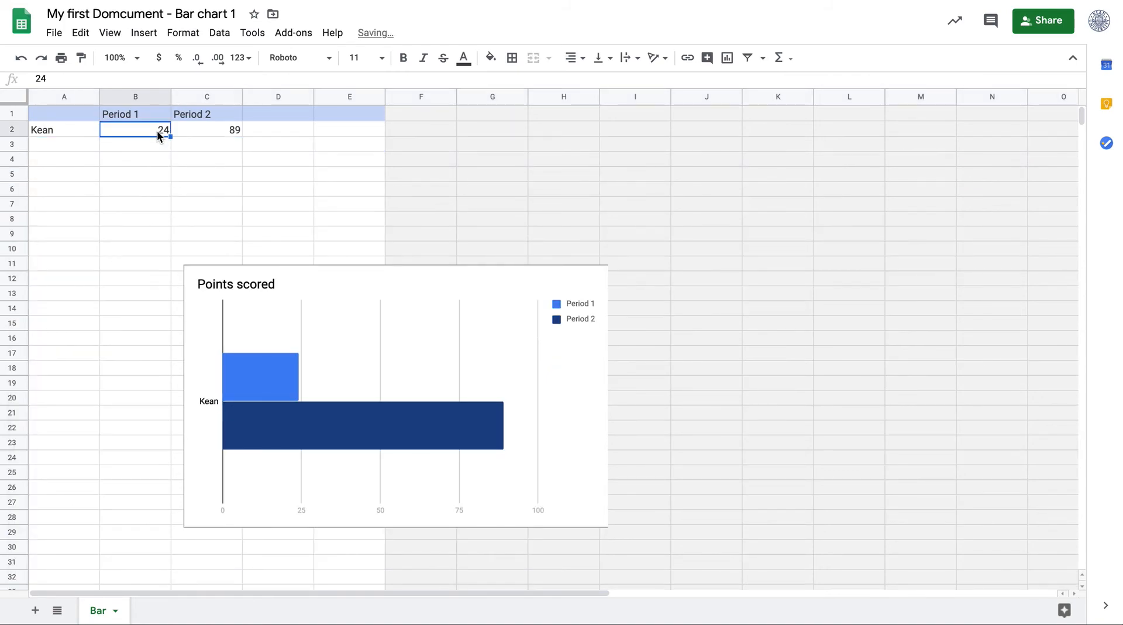
pyautogui.write('89')
pyautogui.press('Tab')
pyautogui.write('9')
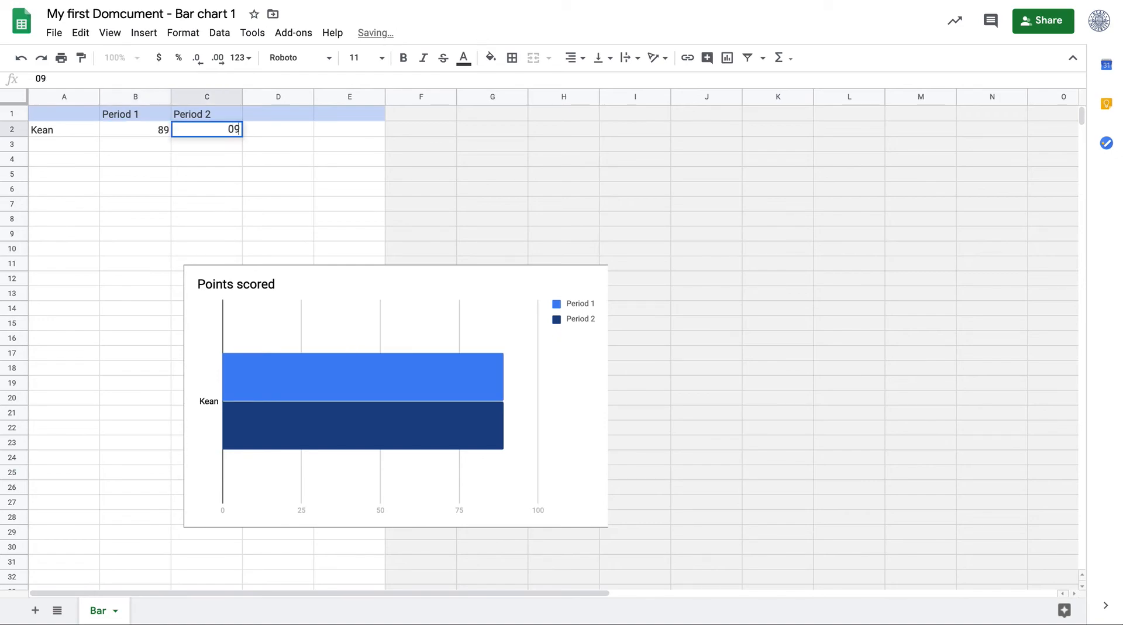
pyautogui.press('Tab')
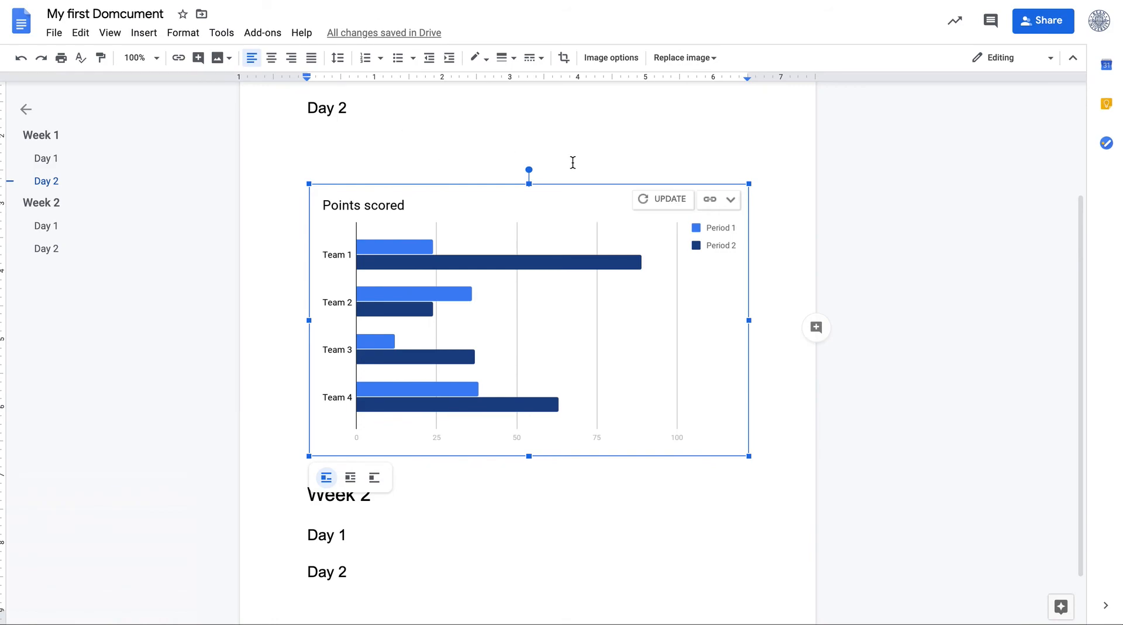
# Refresh the linked chart in the document with the new data, then delete the chart
pyautogui.click(659, 202)
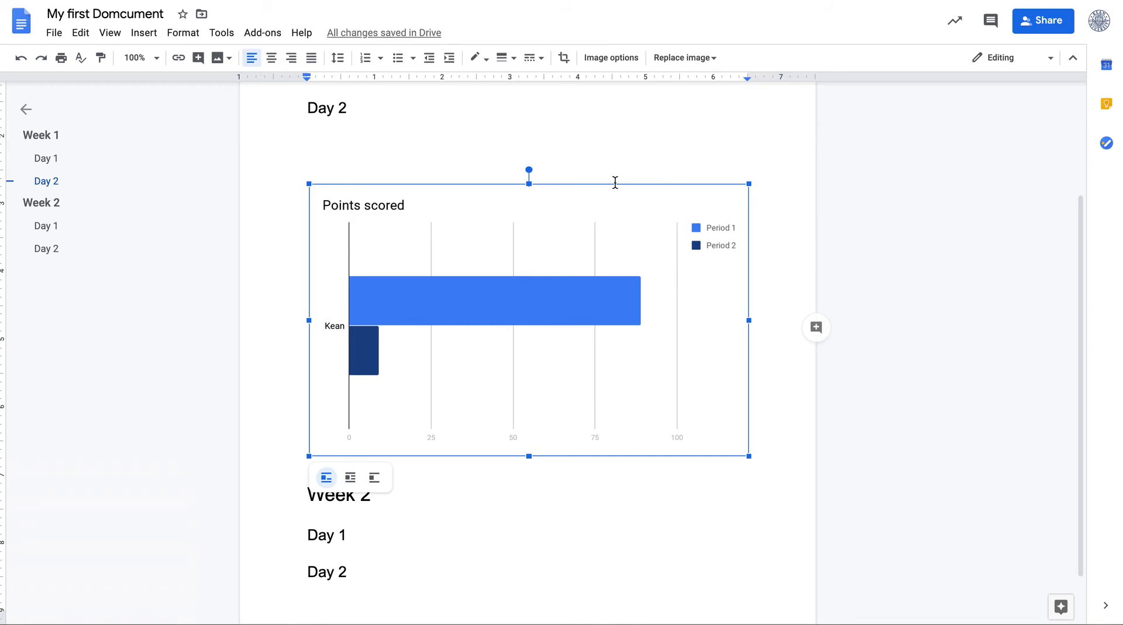
pyautogui.click(669, 148)
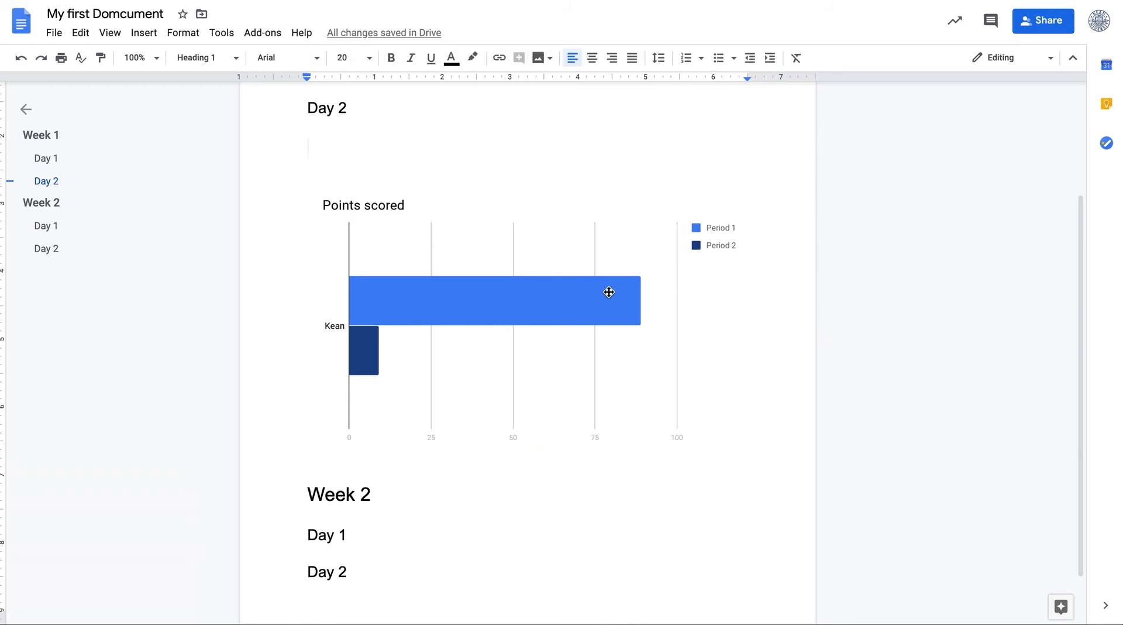
pyautogui.click(627, 253)
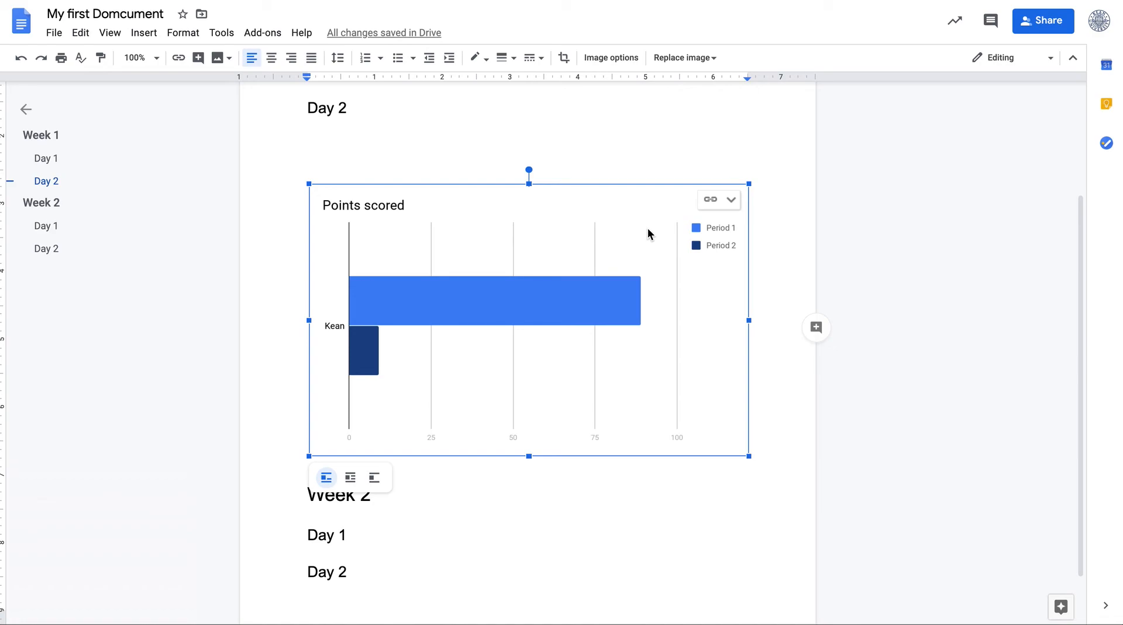
pyautogui.press('BackSpace')
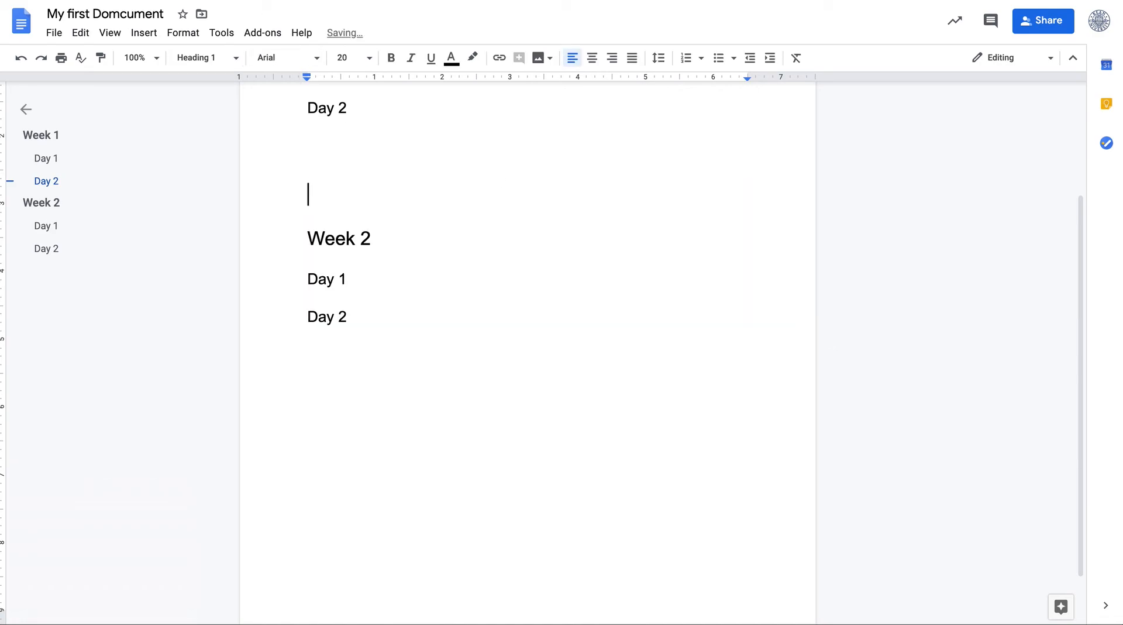
# Insert a horizontal line on the empty line between Week 1's Day 2 and Week 2
pyautogui.click(145, 33)
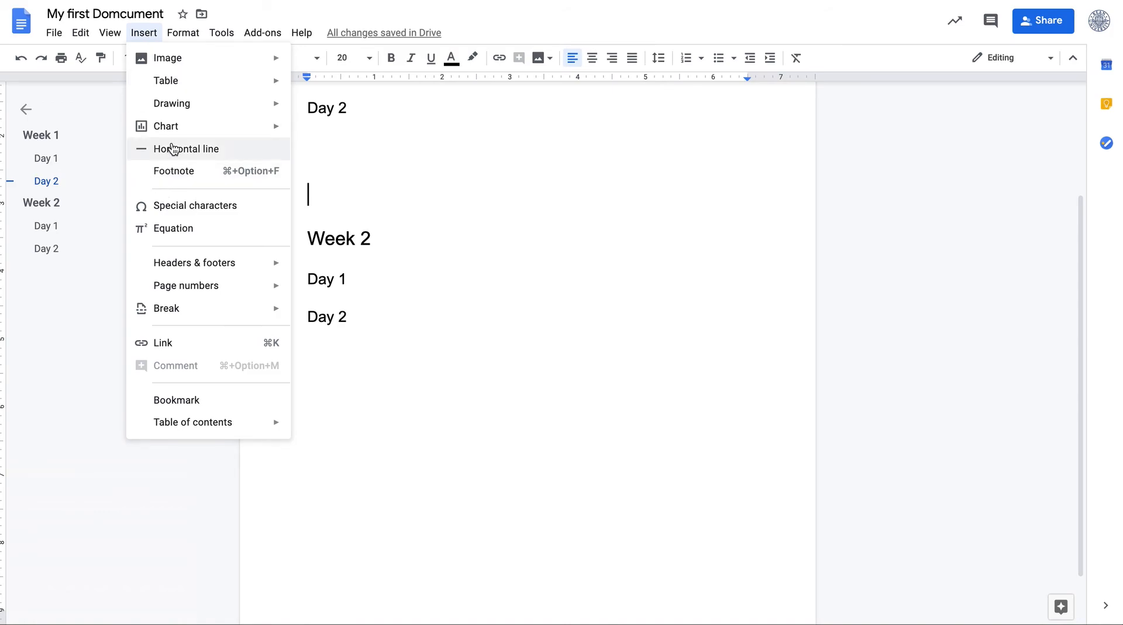
pyautogui.click(280, 151)
pyautogui.scroll(3, 422, 179)
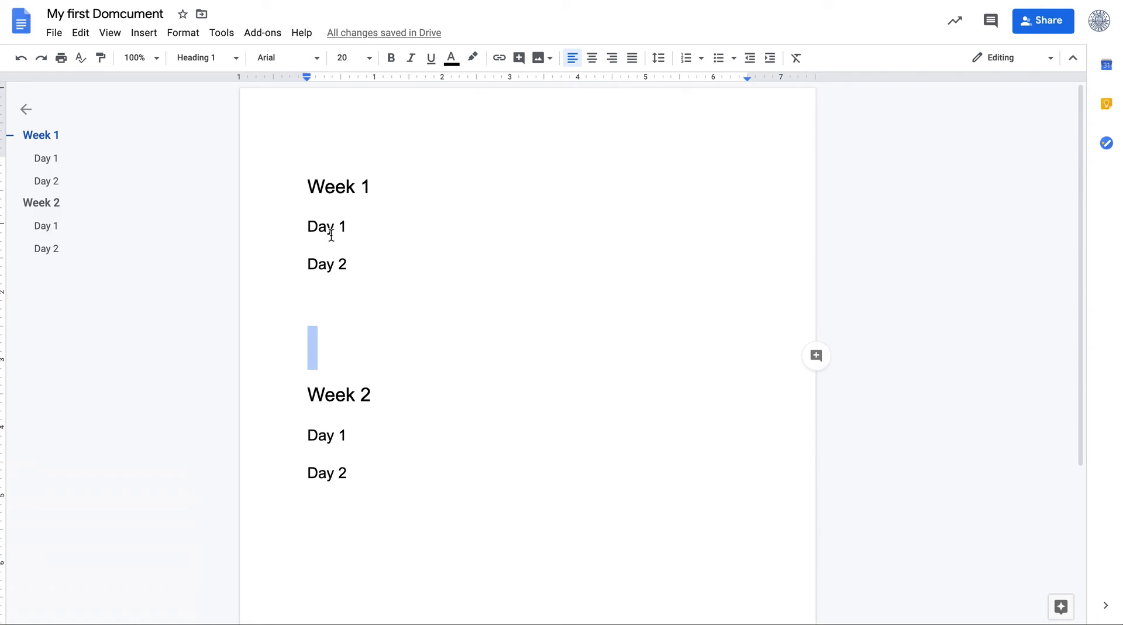
pyautogui.click(332, 309)
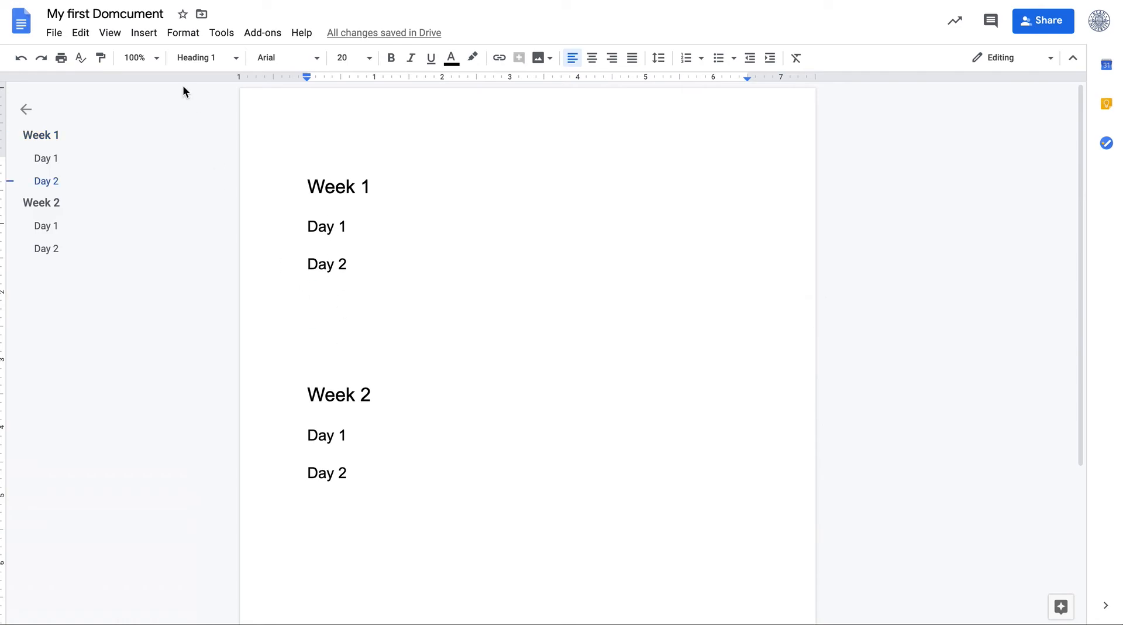
pyautogui.click(144, 32)
pyautogui.click(160, 145)
pyautogui.scroll(-1, 291, 303)
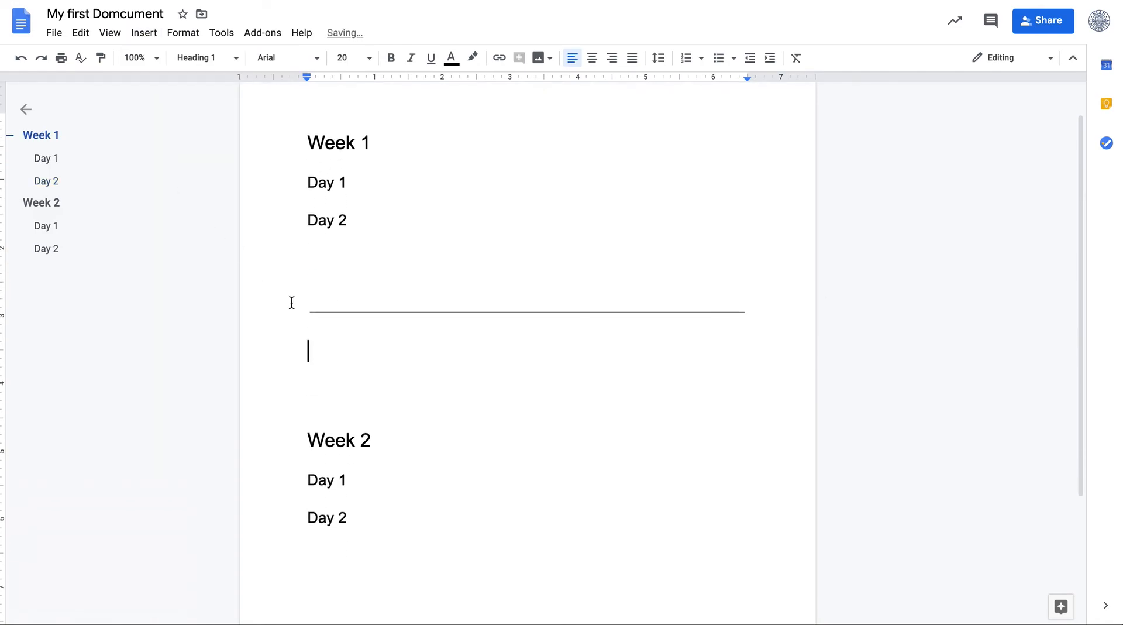
pyautogui.click(144, 33)
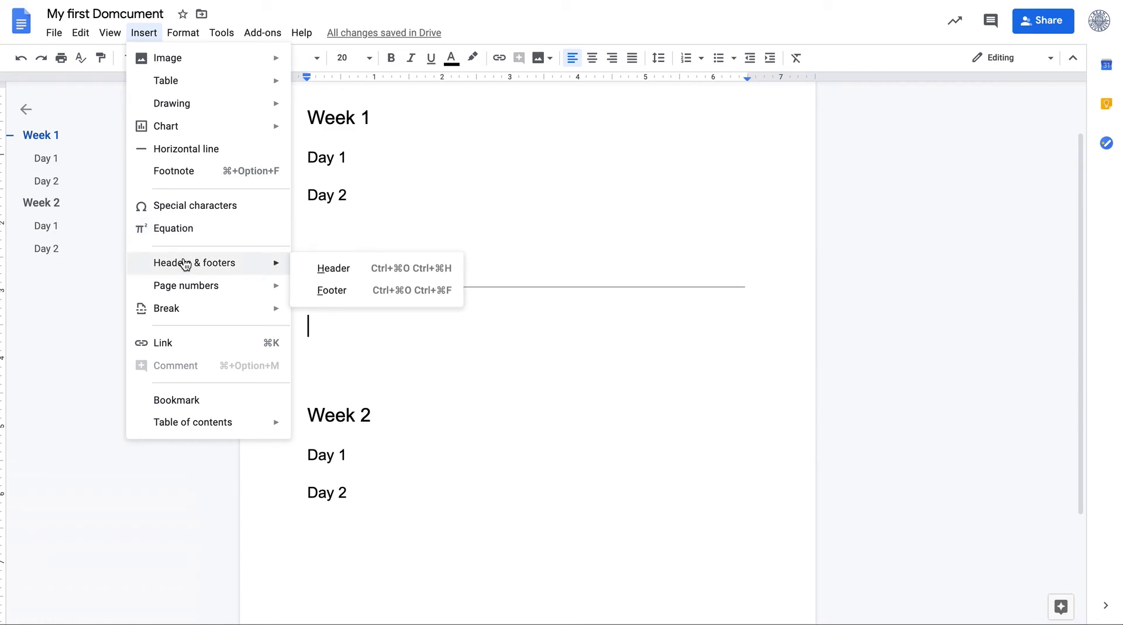
pyautogui.moveTo(187, 297)
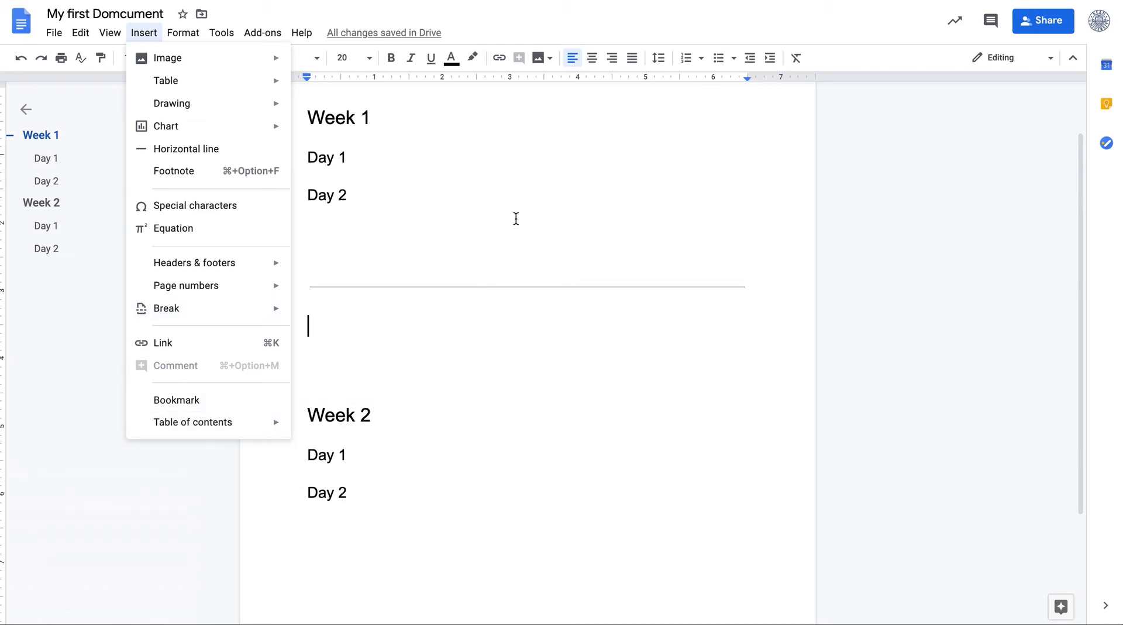
pyautogui.moveTo(260, 423)
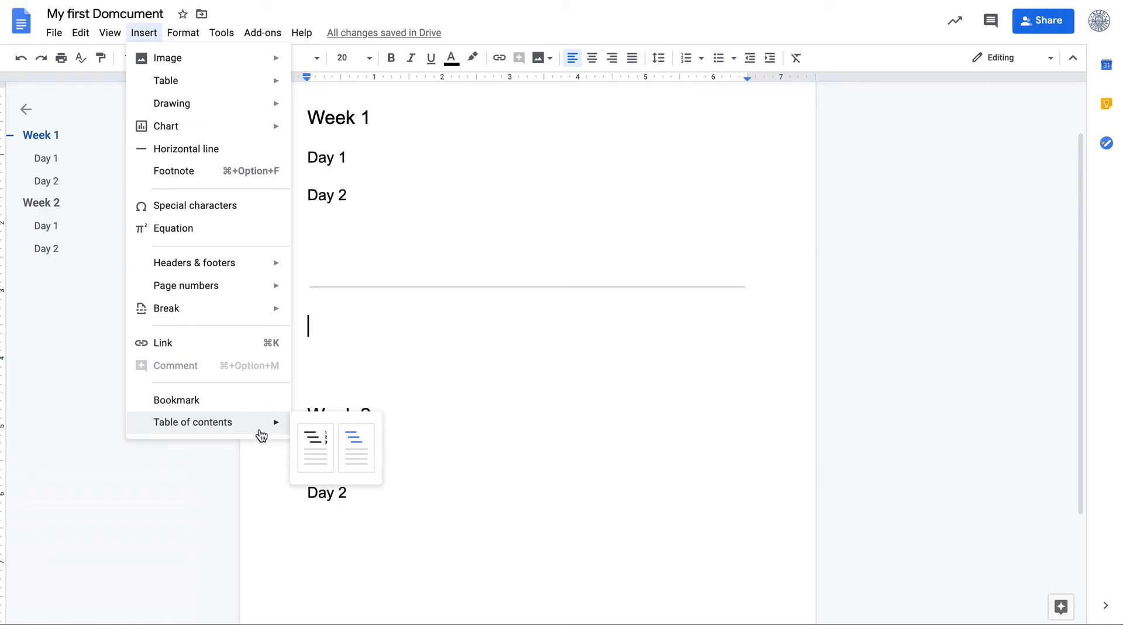
pyautogui.click(484, 283)
# Add an empty line at the top of the document and insert a table of contents with page numbers there
pyautogui.scroll(2, 485, 284)
pyautogui.hotkey('ctrl', 'Home')
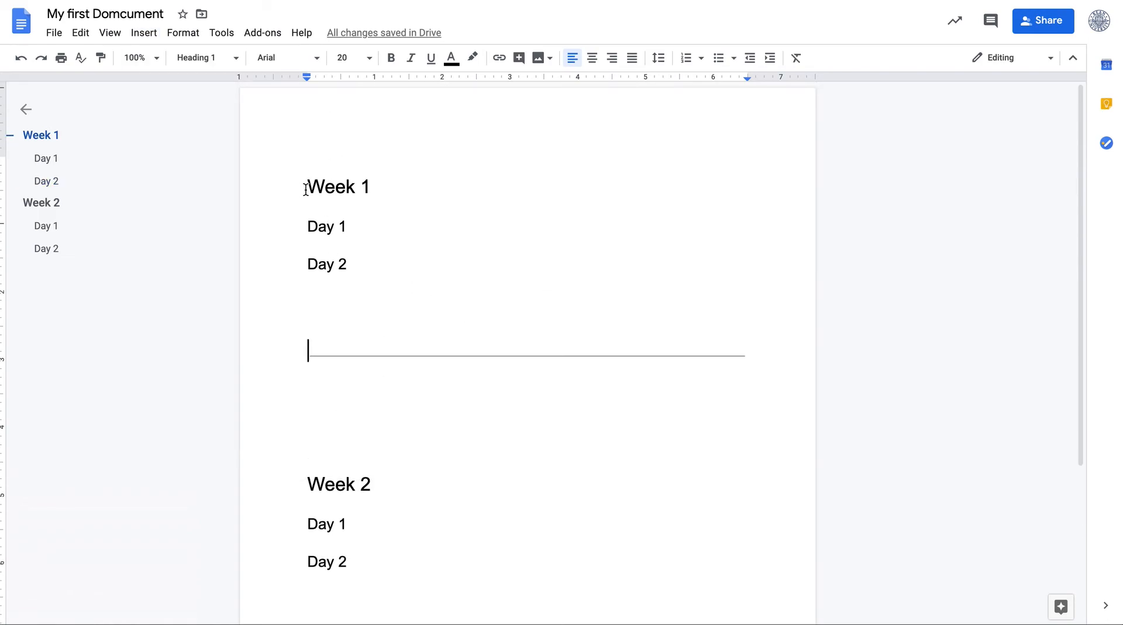
pyautogui.press('Return')
pyautogui.press('Up')
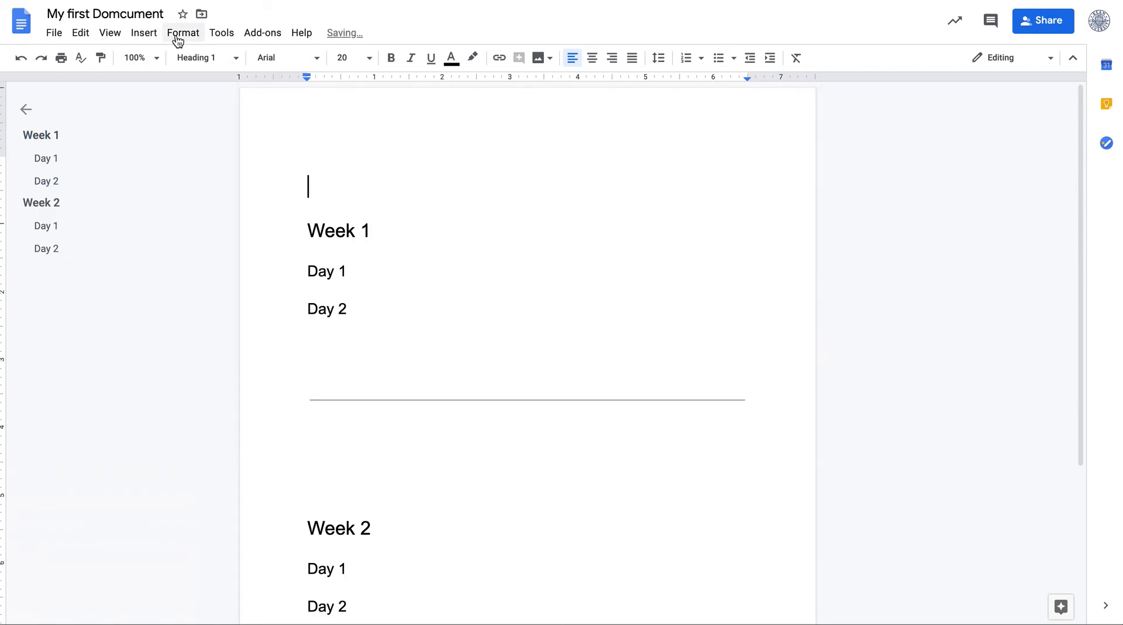
pyautogui.click(144, 32)
pyautogui.moveTo(202, 426)
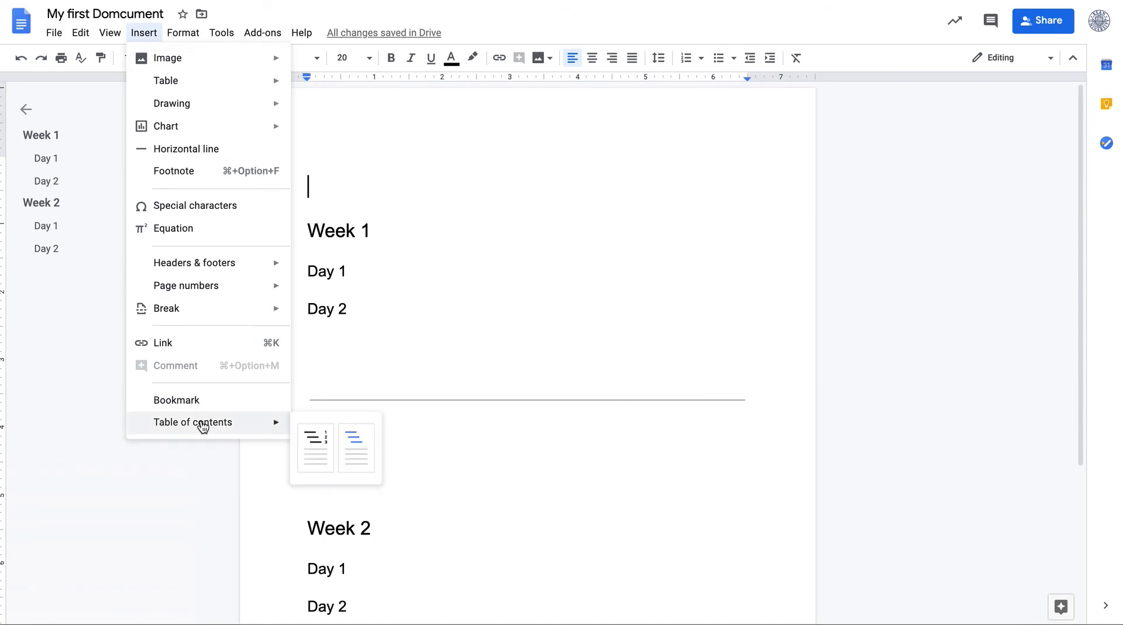
pyautogui.click(313, 443)
pyautogui.click(390, 368)
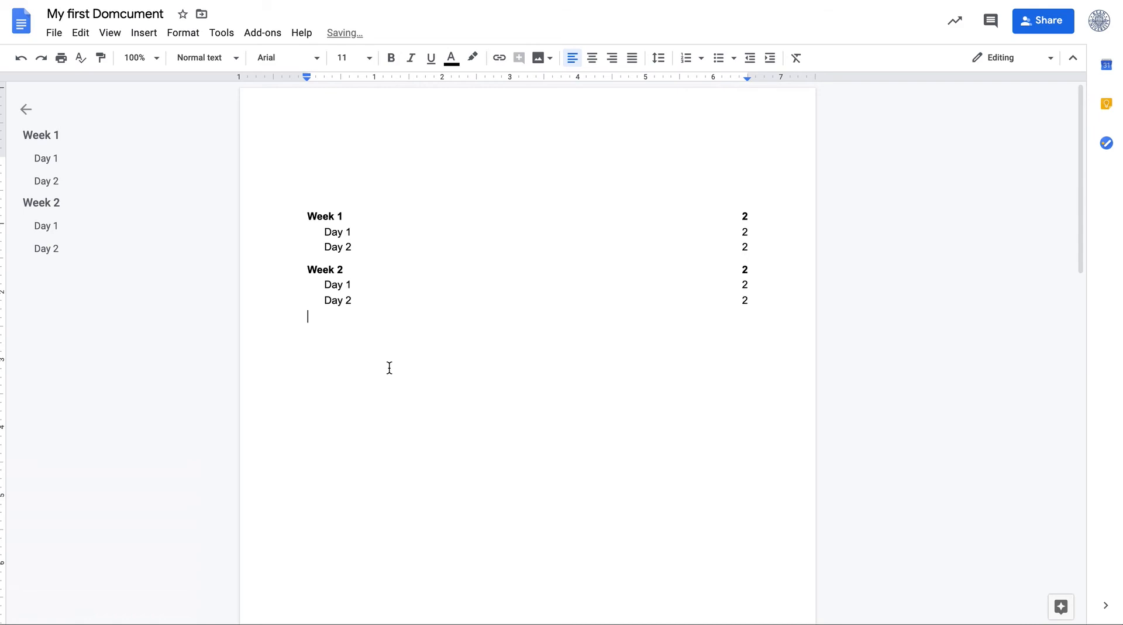
# Add a centered heading 'Table of Content' above the table of contents
pyautogui.scroll(-1, 390, 368)
pyautogui.scroll(1, 390, 368)
pyautogui.click(460, 166)
pyautogui.write('Table of ')
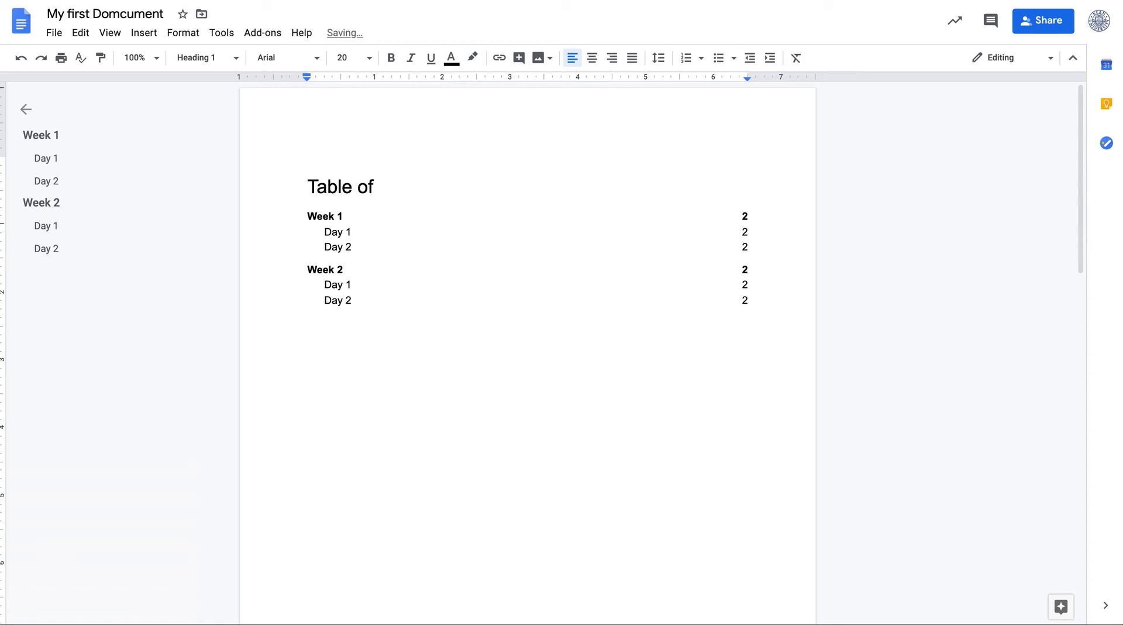
pyautogui.write('Content')
pyautogui.tripleClick(327, 191)
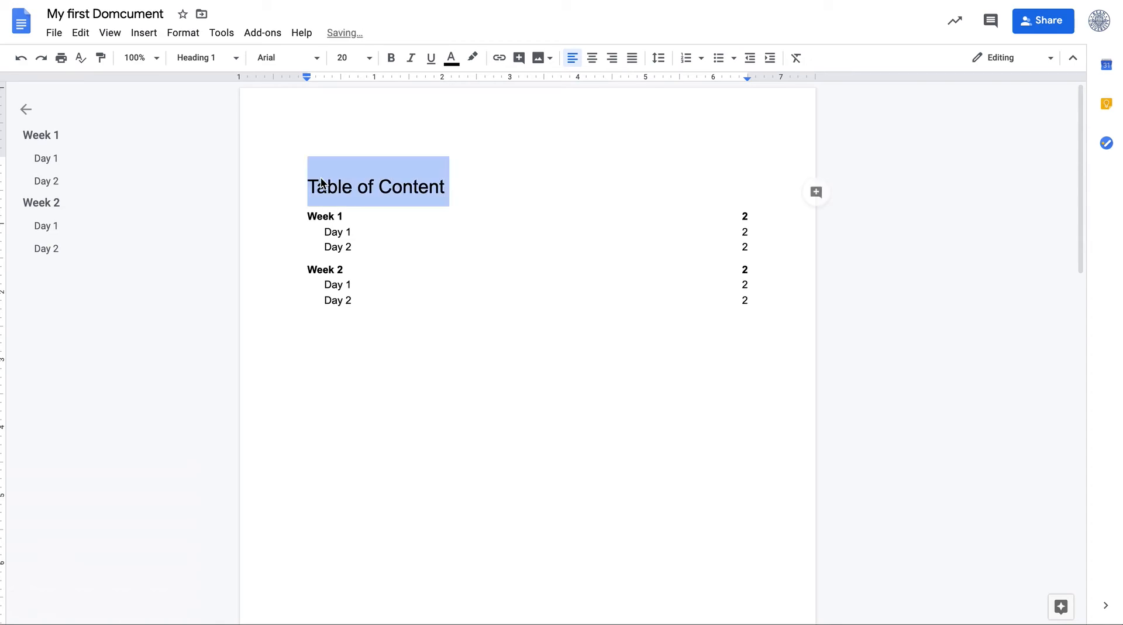
pyautogui.click(592, 58)
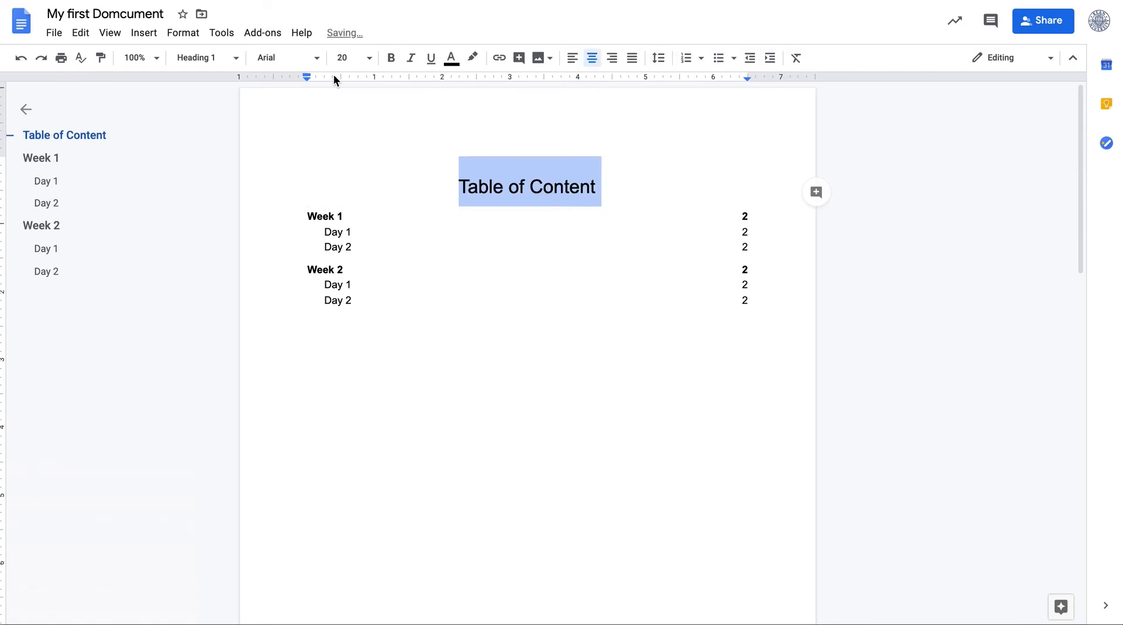
pyautogui.click(144, 33)
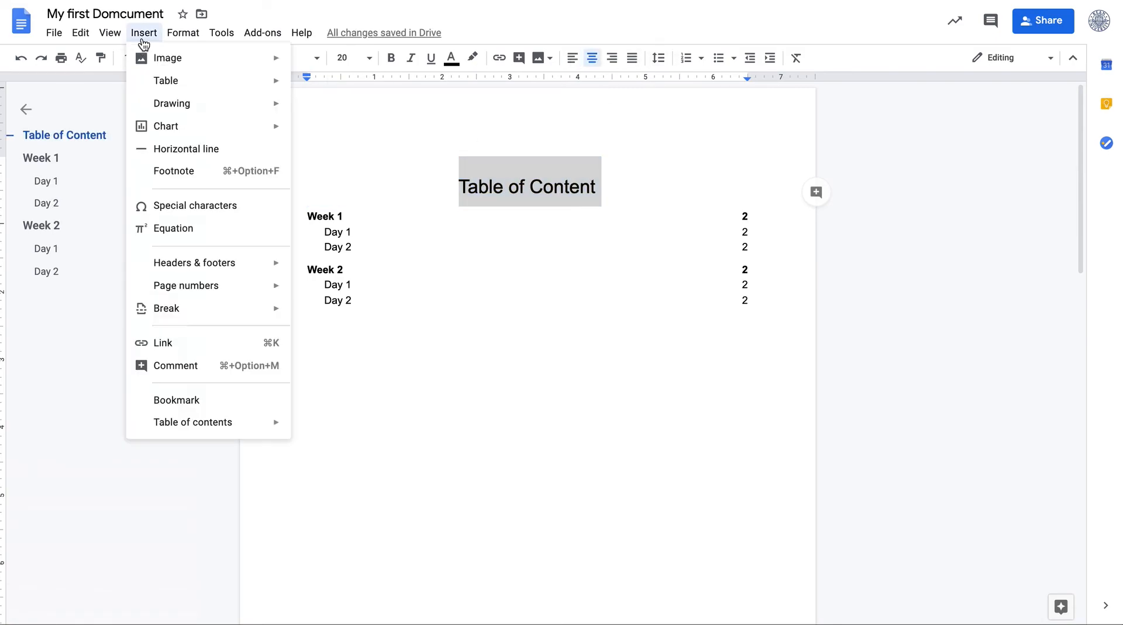
pyautogui.moveTo(213, 433)
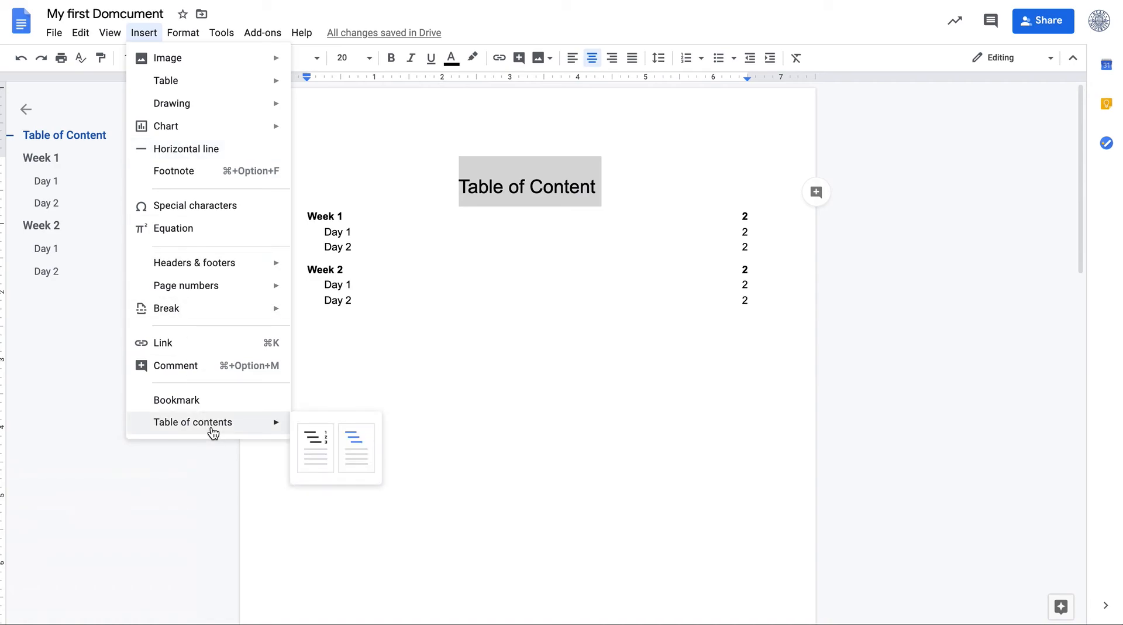
pyautogui.click(486, 371)
# Insert a page break on the empty line just before the Week 2 heading
pyautogui.scroll(-3, 485, 370)
pyautogui.scroll(-8, 486, 369)
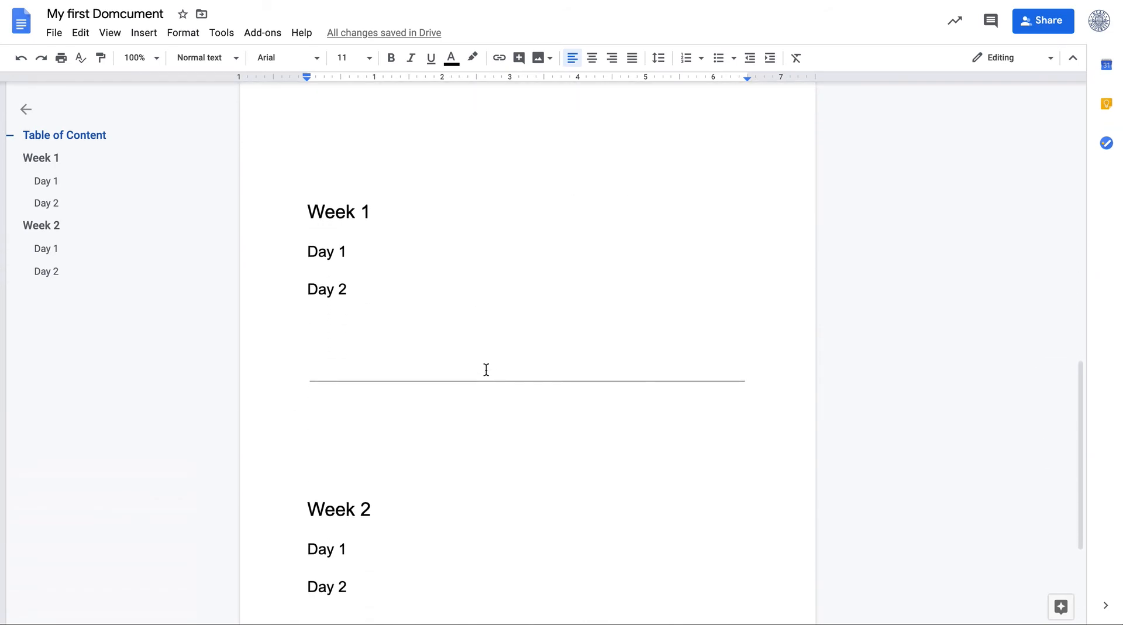
pyautogui.scroll(-2, 486, 369)
pyautogui.click(354, 371)
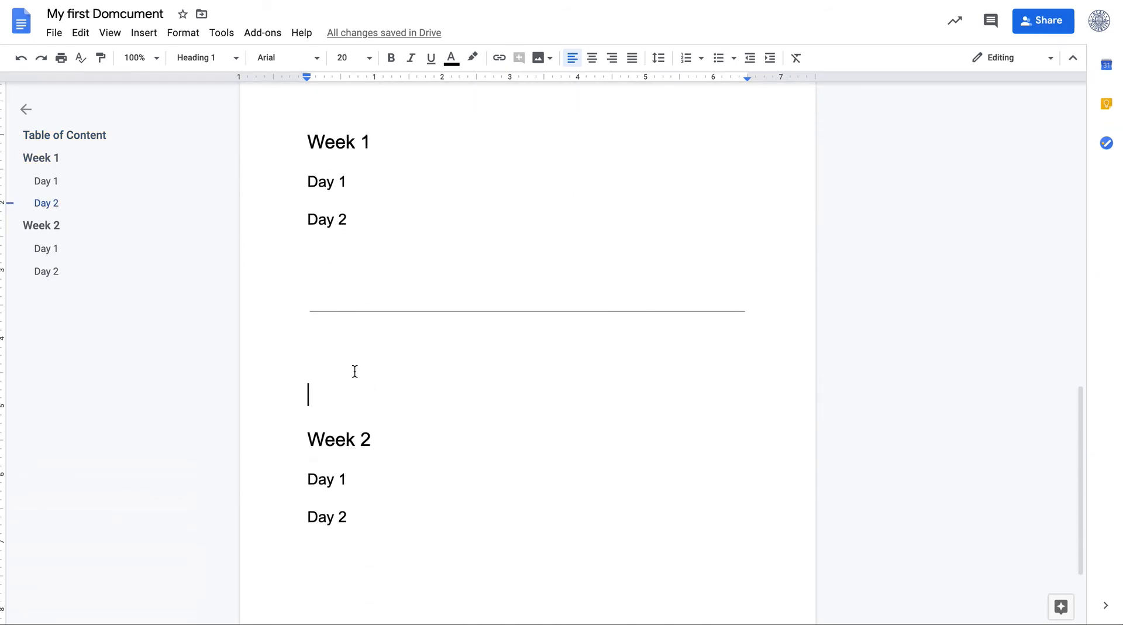
pyautogui.scroll(10, 355, 371)
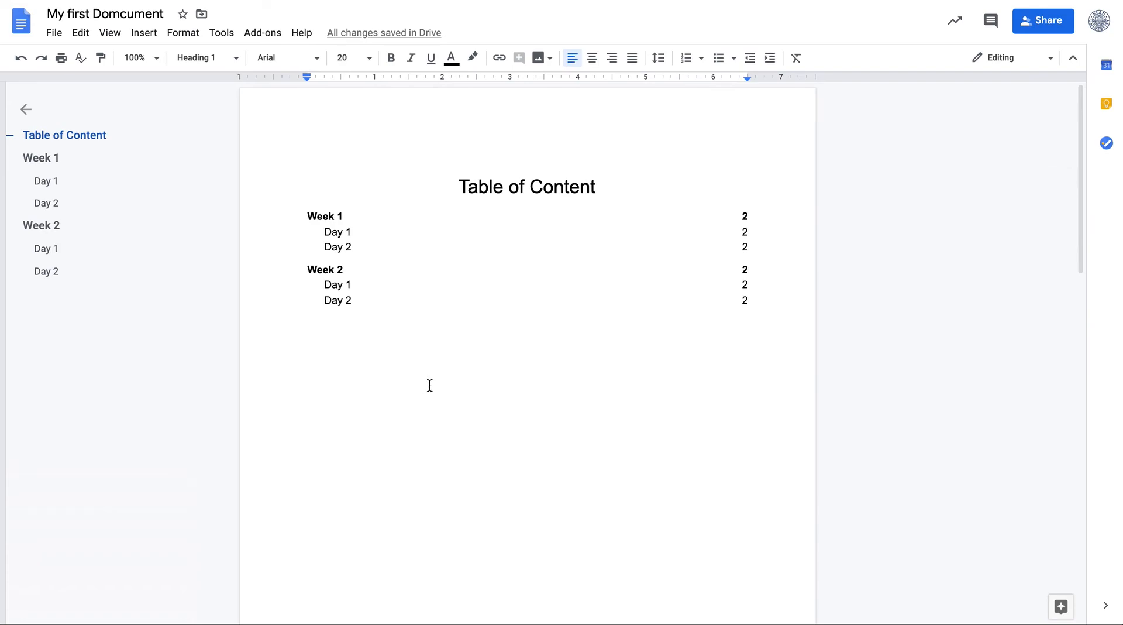
pyautogui.scroll(-10, 428, 384)
pyautogui.hotkey('ctrl', 'Return')
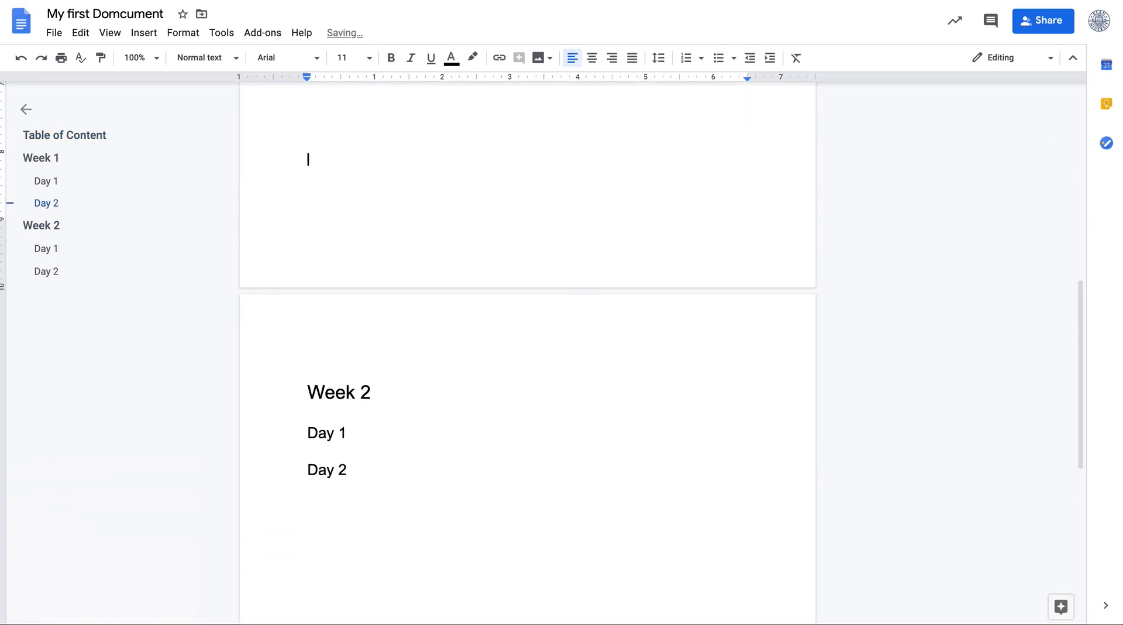
# Add several empty lines above the Week 2 heading to push it down the page
pyautogui.scroll(10, 570, 489)
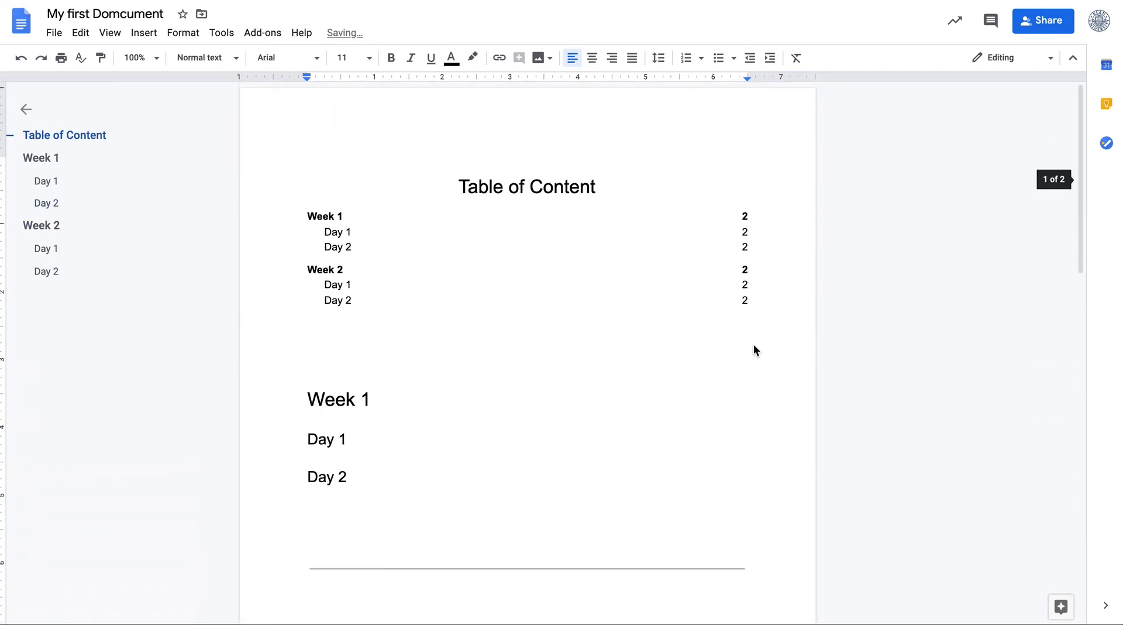
pyautogui.scroll(-12, 723, 376)
pyautogui.doubleClick(608, 328)
pyautogui.doubleClick(381, 149)
pyautogui.click(310, 177)
pyautogui.press('Return')
pyautogui.press('Return')
pyautogui.press('Return')
pyautogui.press('Return')
pyautogui.press('Return')
pyautogui.press('Return')
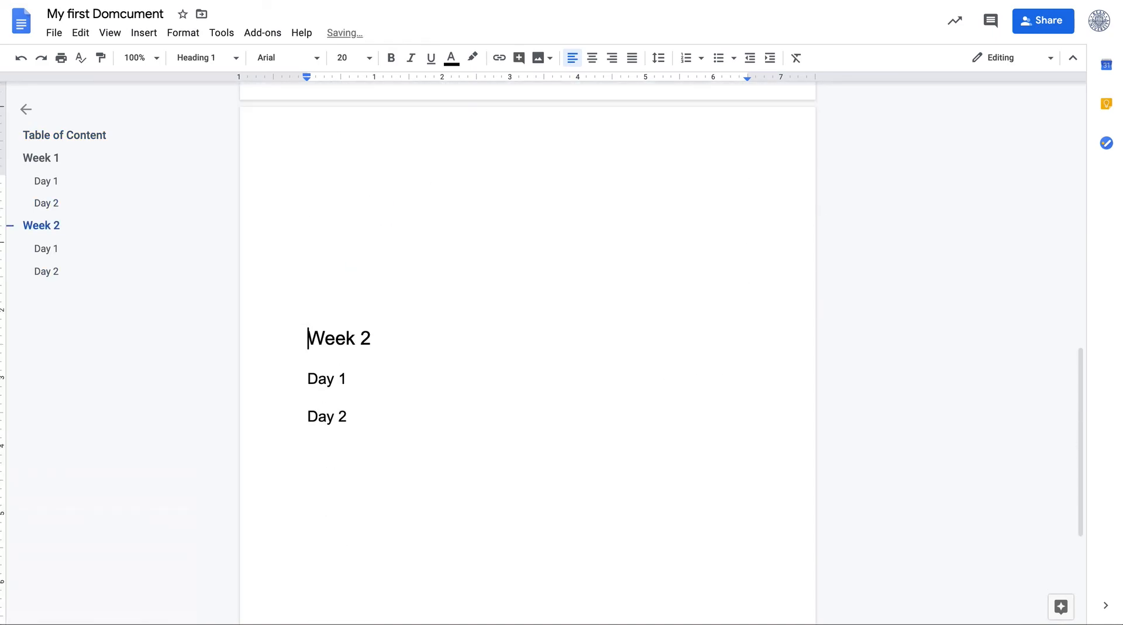
pyautogui.press('Return')
pyautogui.press('Return')
pyautogui.press('Return')
pyautogui.press('Return')
pyautogui.press('Return')
pyautogui.press('Return')
pyautogui.press('Return')
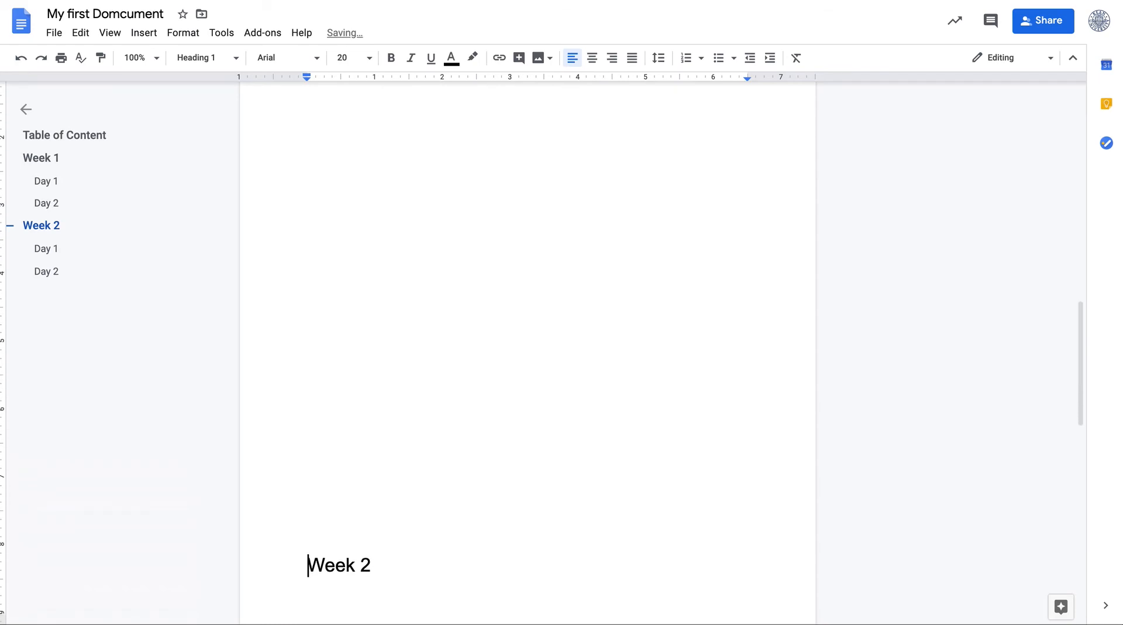
# Add empty lines between the table of contents and the Week 1 heading
pyautogui.scroll(20, 549, 160)
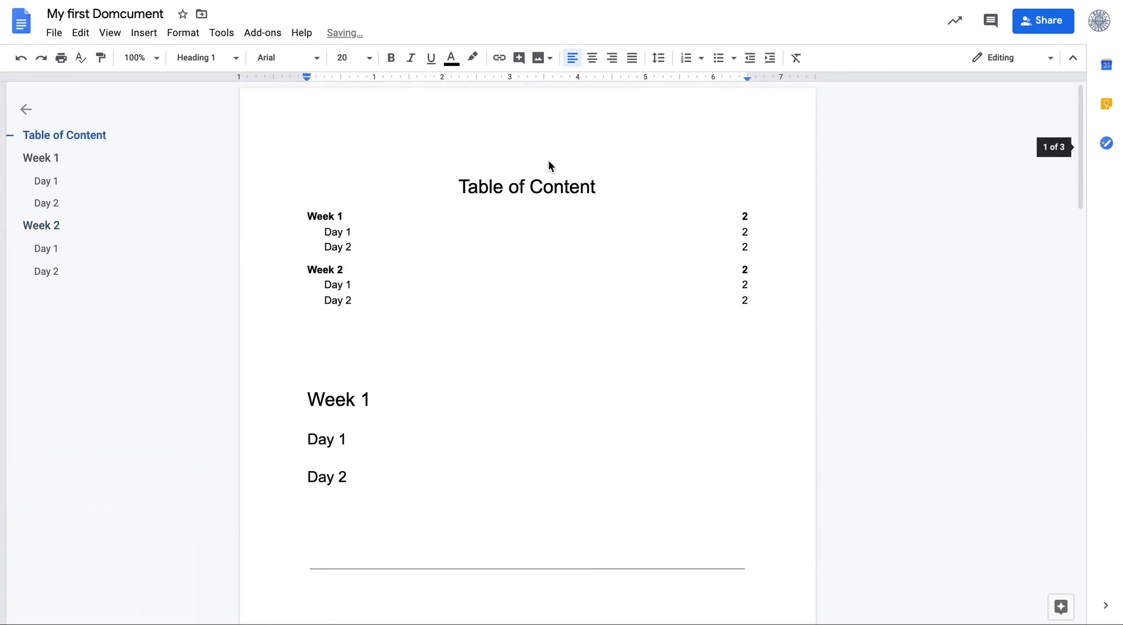
pyautogui.doubleClick(625, 451)
pyautogui.doubleClick(652, 365)
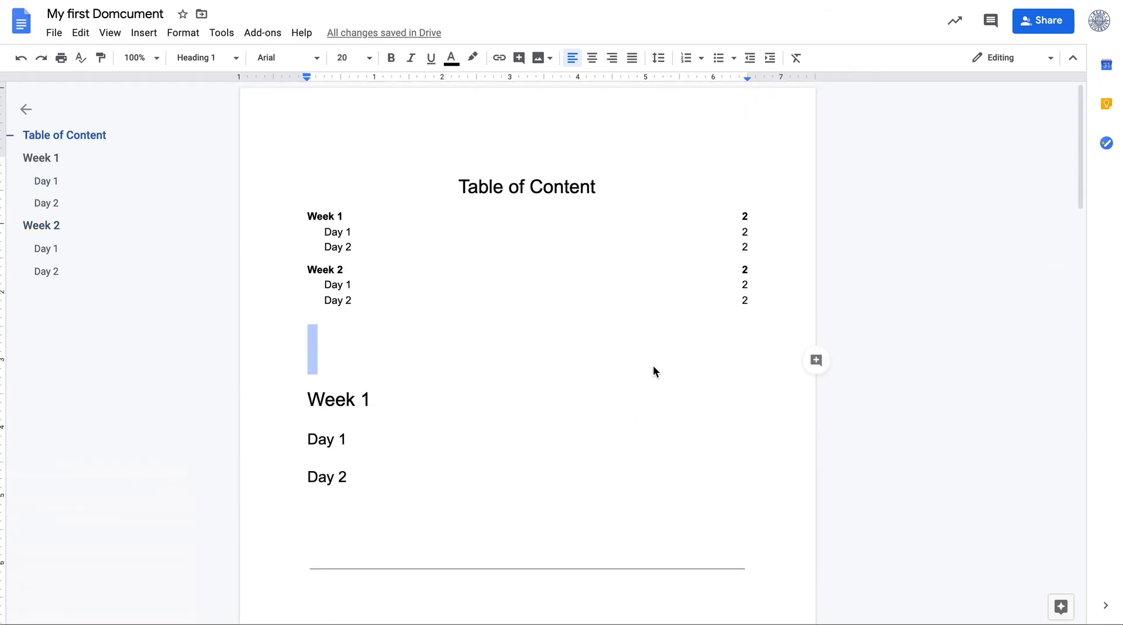
pyautogui.click(335, 339)
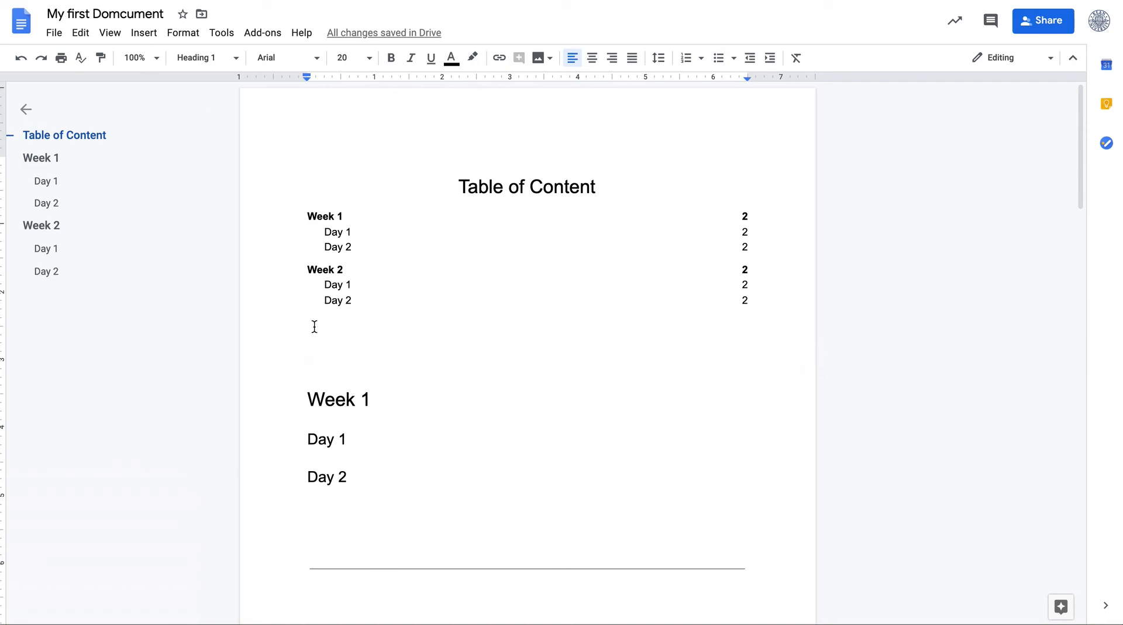
pyautogui.click(67, 1)
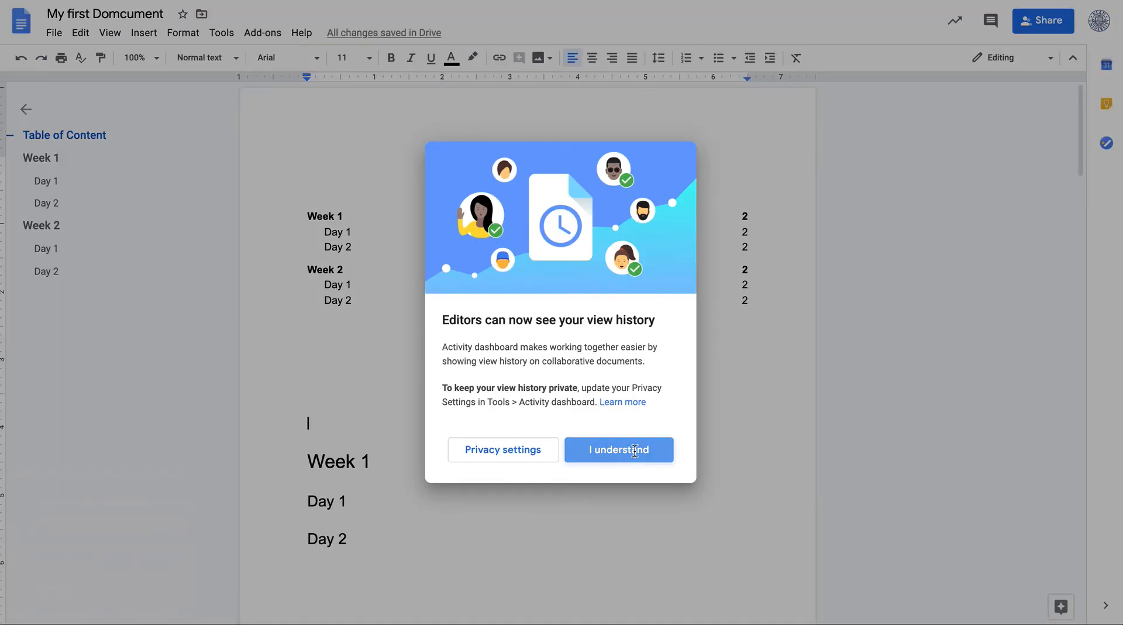
pyautogui.click(634, 450)
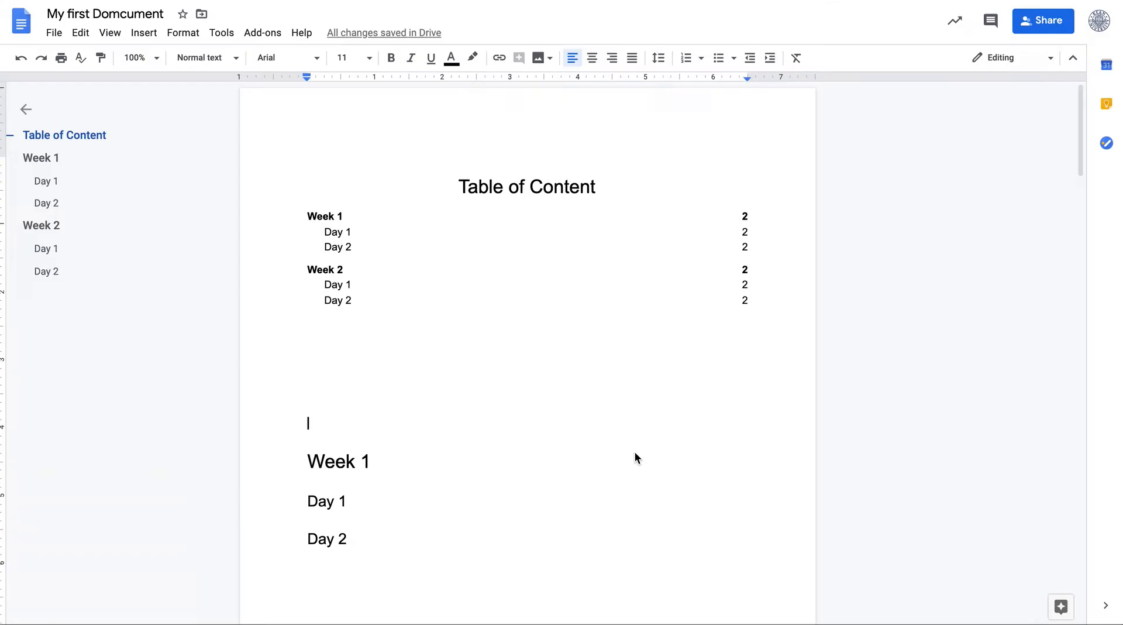
pyautogui.hotkey('ctrl', 'z')
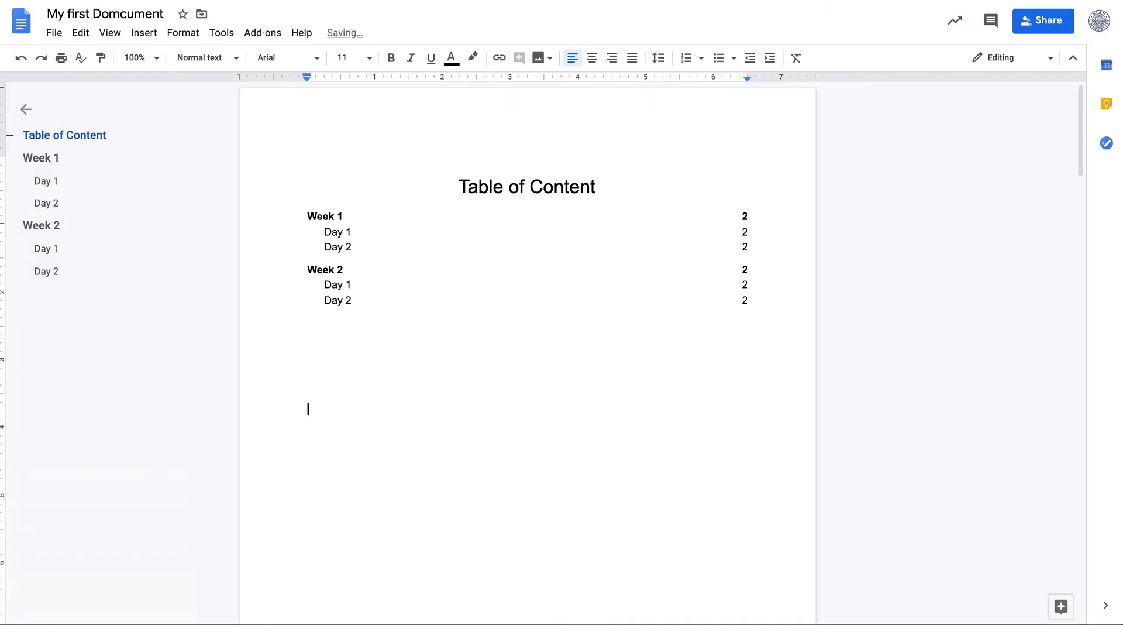
# Update the table of contents so it reflects the new headings and page numbers
pyautogui.scroll(-3, 462, 261)
pyautogui.scroll(1, 462, 261)
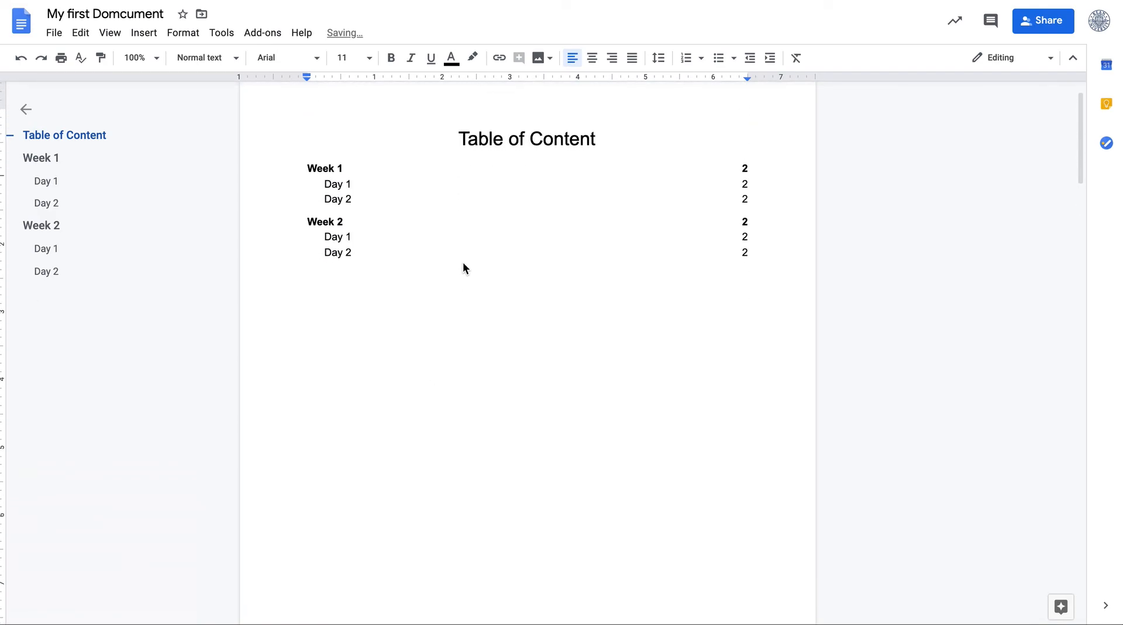
pyautogui.click(445, 237)
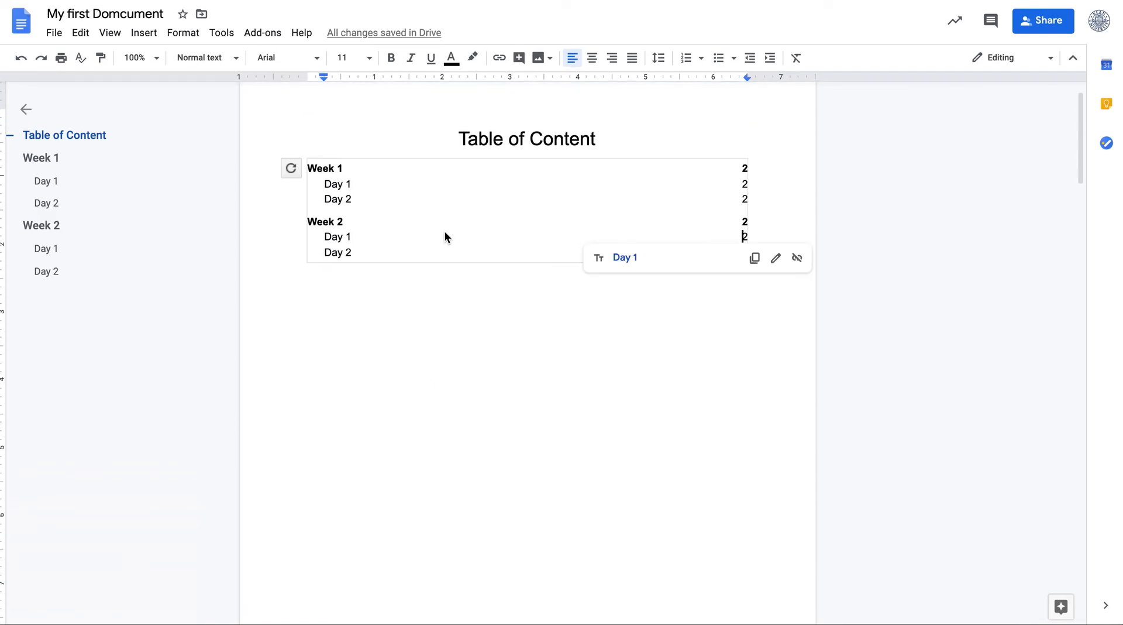
pyautogui.click(292, 169)
pyautogui.hotkey('ctrl', 'z')
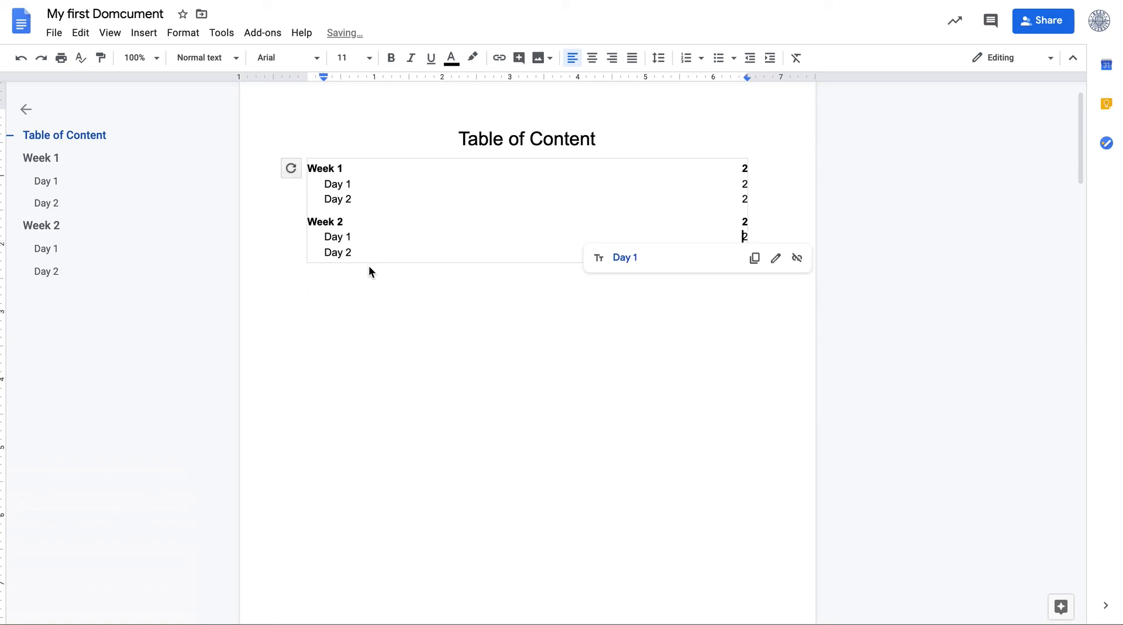
pyautogui.hotkey('ctrl', 'z')
pyautogui.click(349, 168)
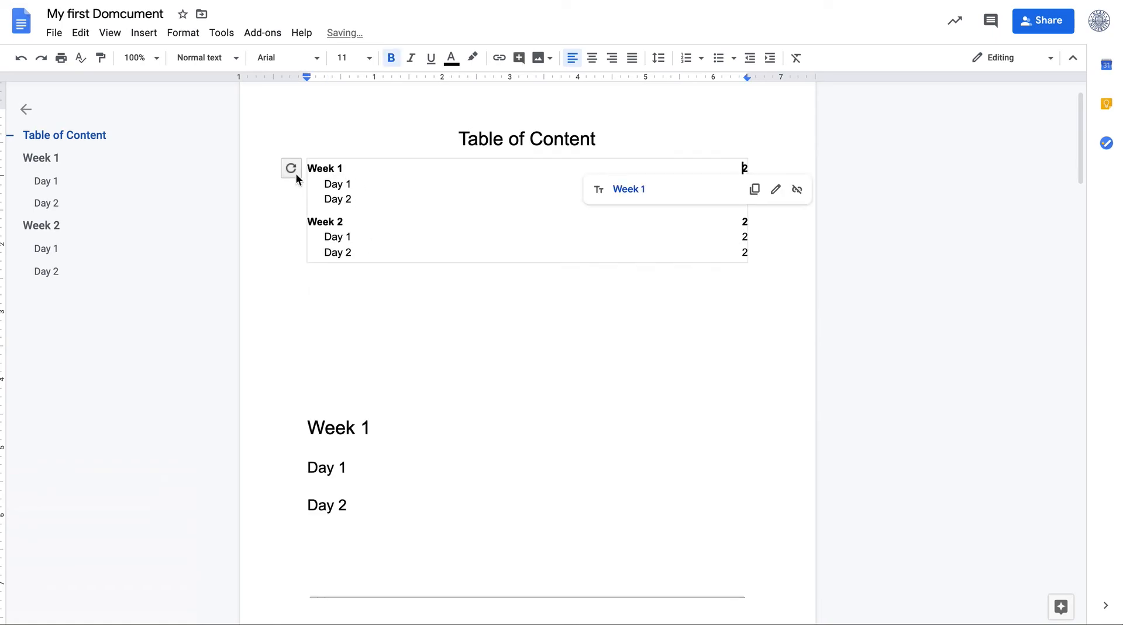
pyautogui.doubleClick(424, 303)
pyautogui.click(415, 225)
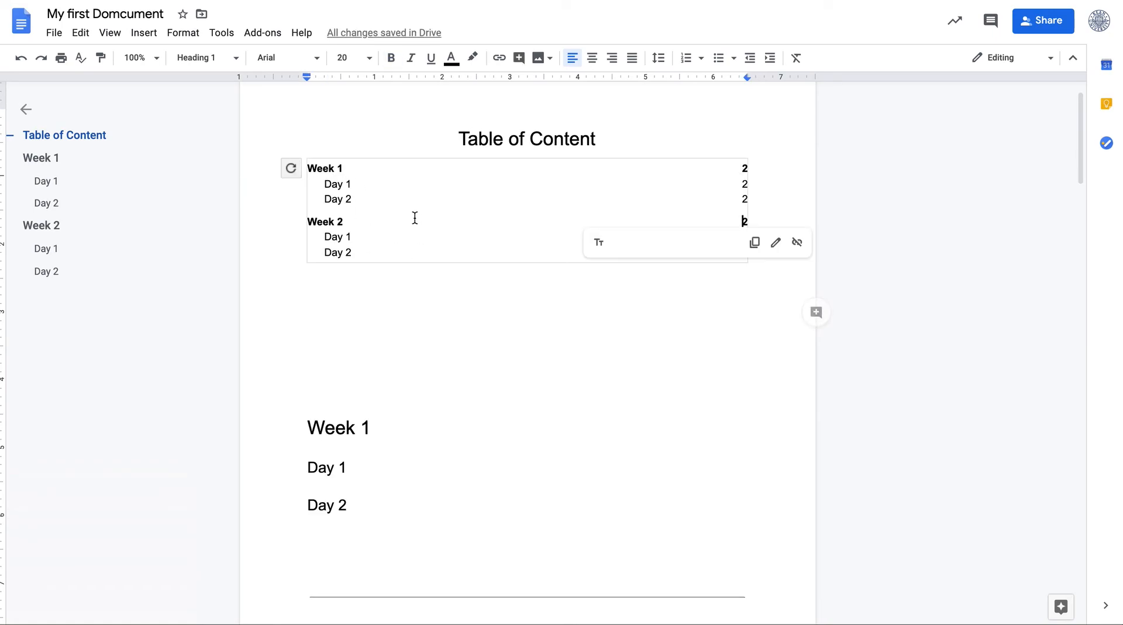
pyautogui.click(291, 168)
pyautogui.click(446, 378)
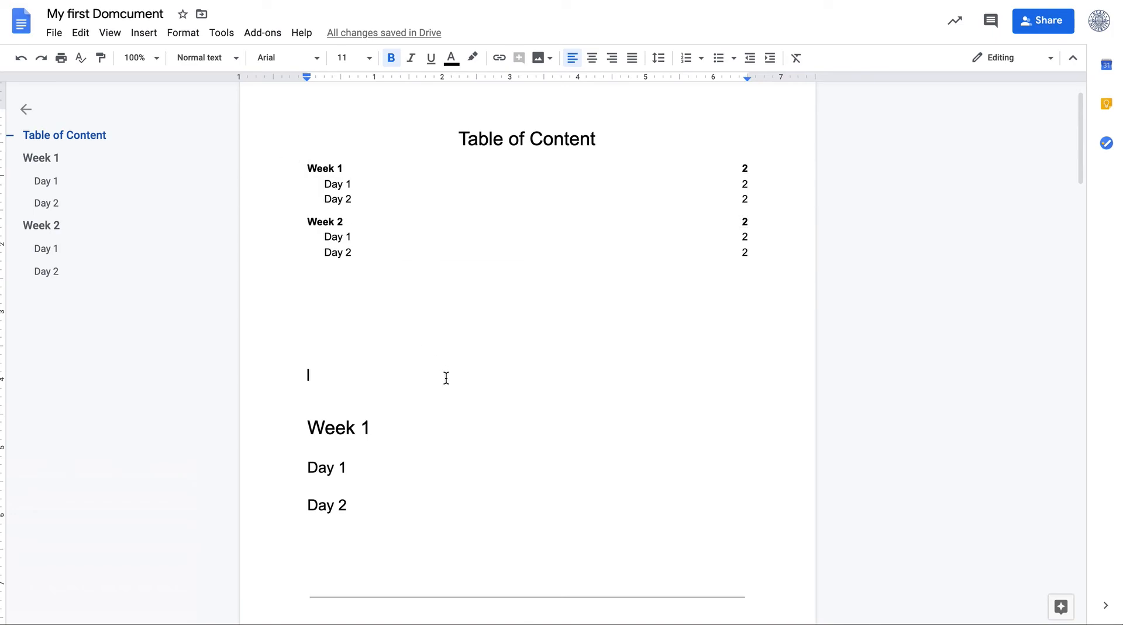
pyautogui.click(448, 210)
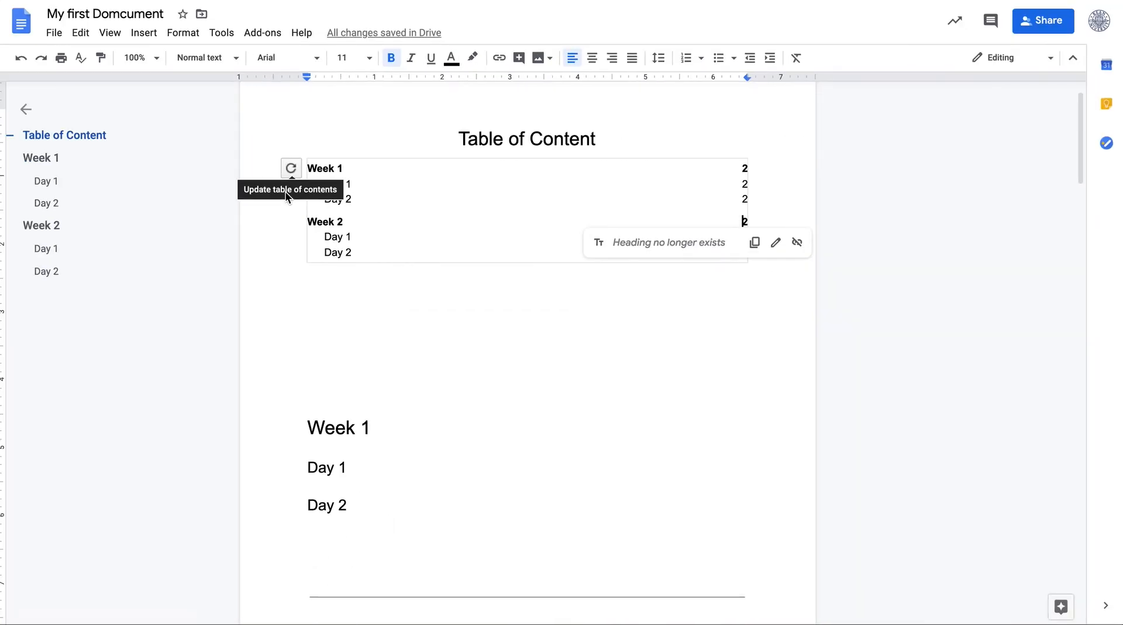
pyautogui.click(291, 168)
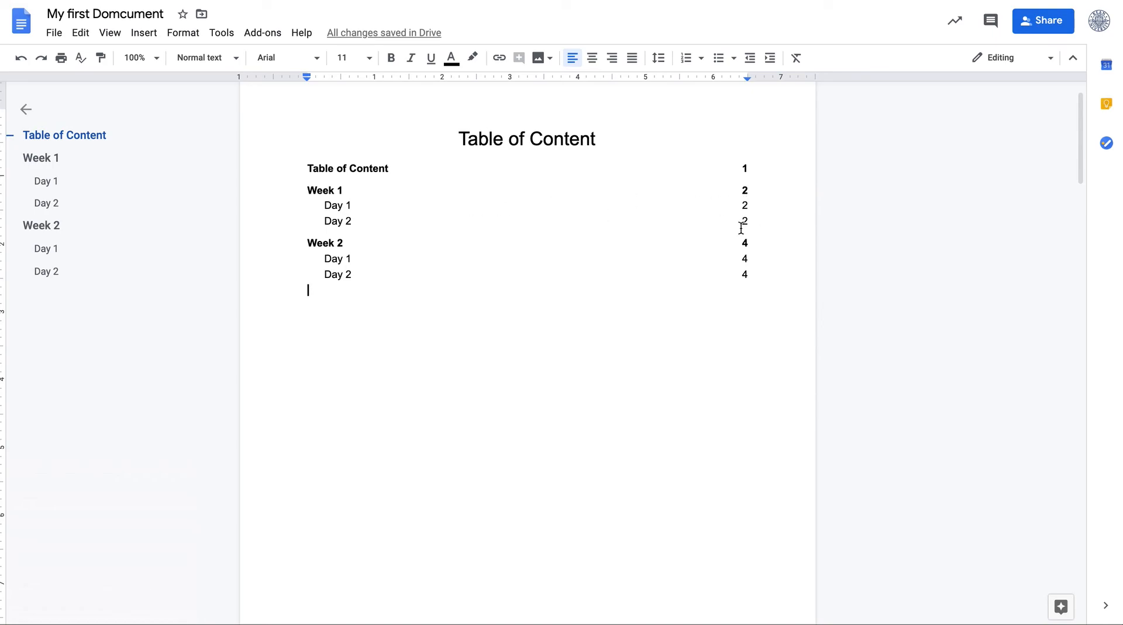
# Examine the Format menu's text, paragraph style, line spacing, columns and bullets options, and the Tools menu
pyautogui.scroll(-5, 740, 228)
pyautogui.scroll(4, 742, 228)
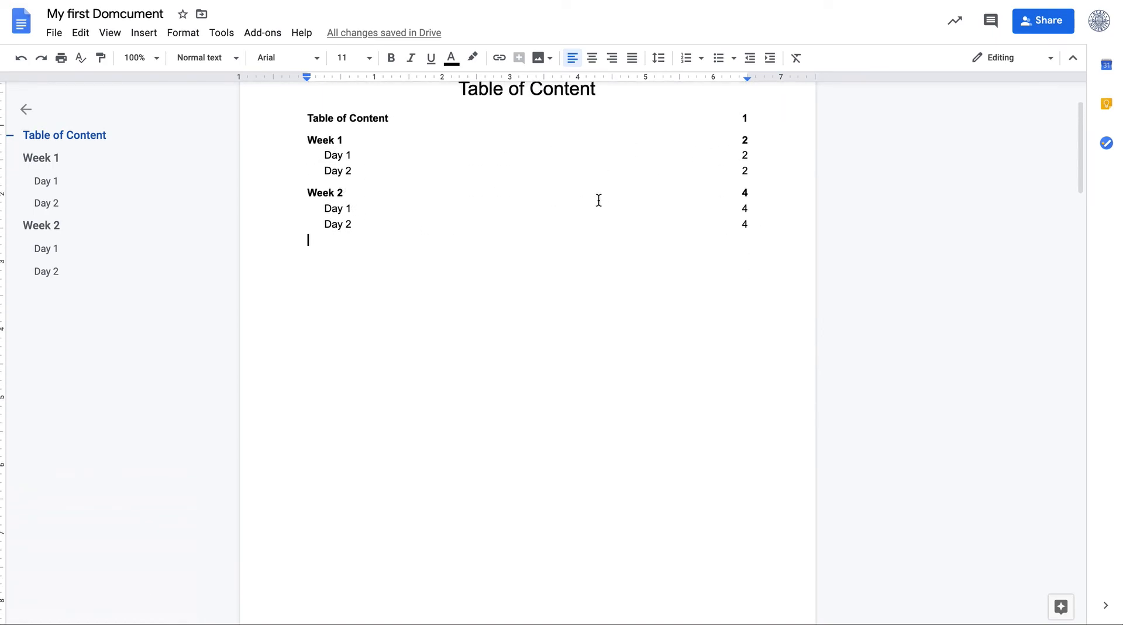
pyautogui.scroll(2, 622, 193)
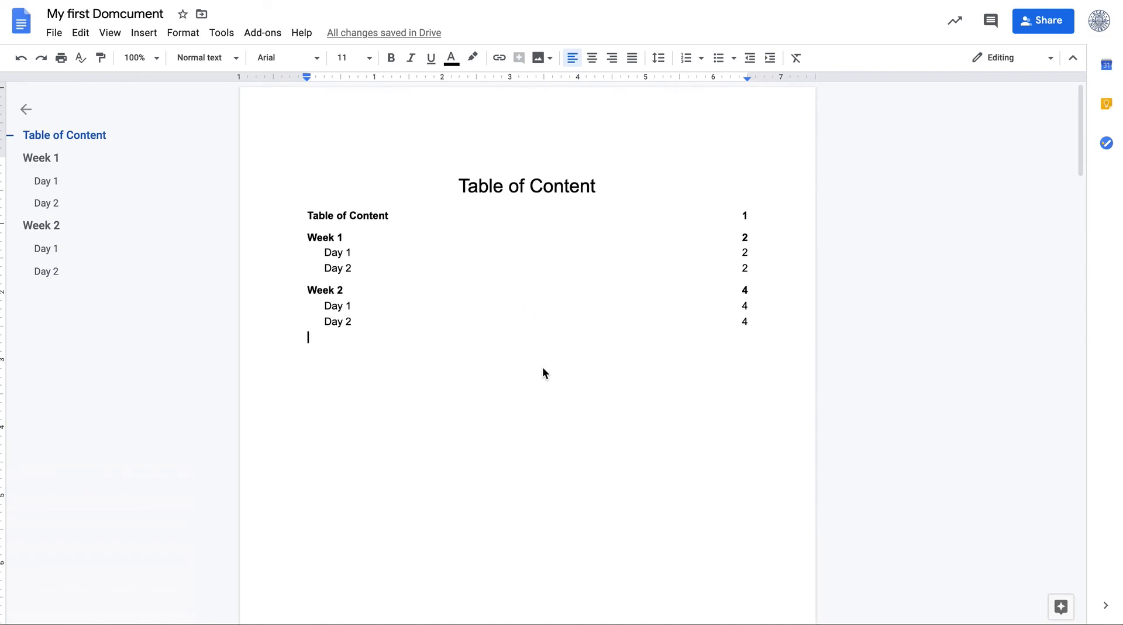
pyautogui.scroll(-1, 542, 366)
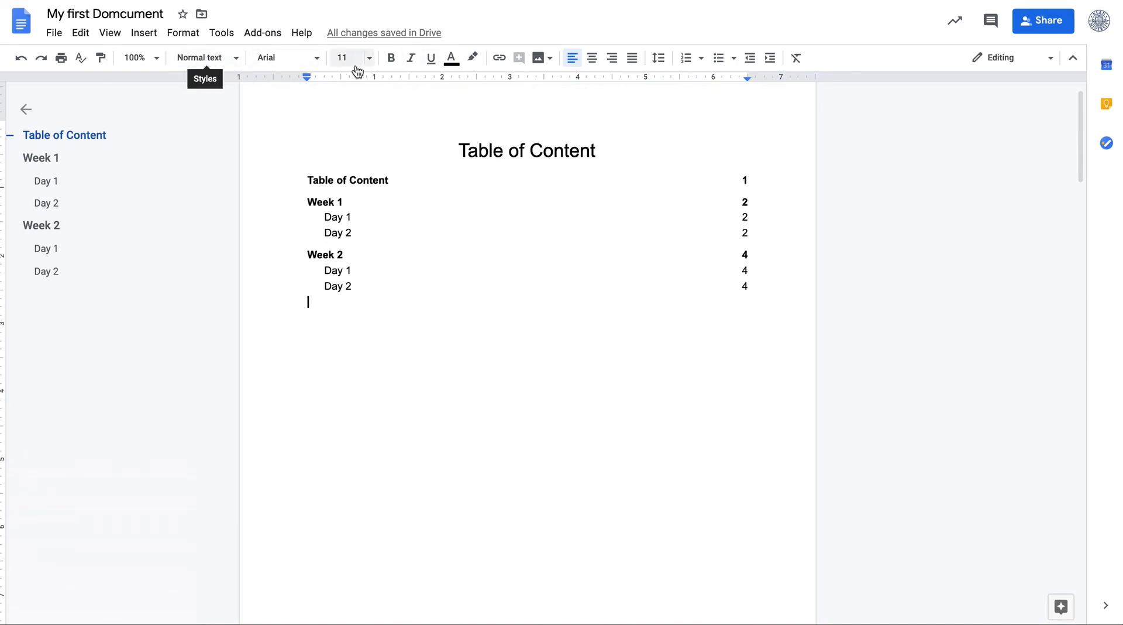
pyautogui.click(182, 34)
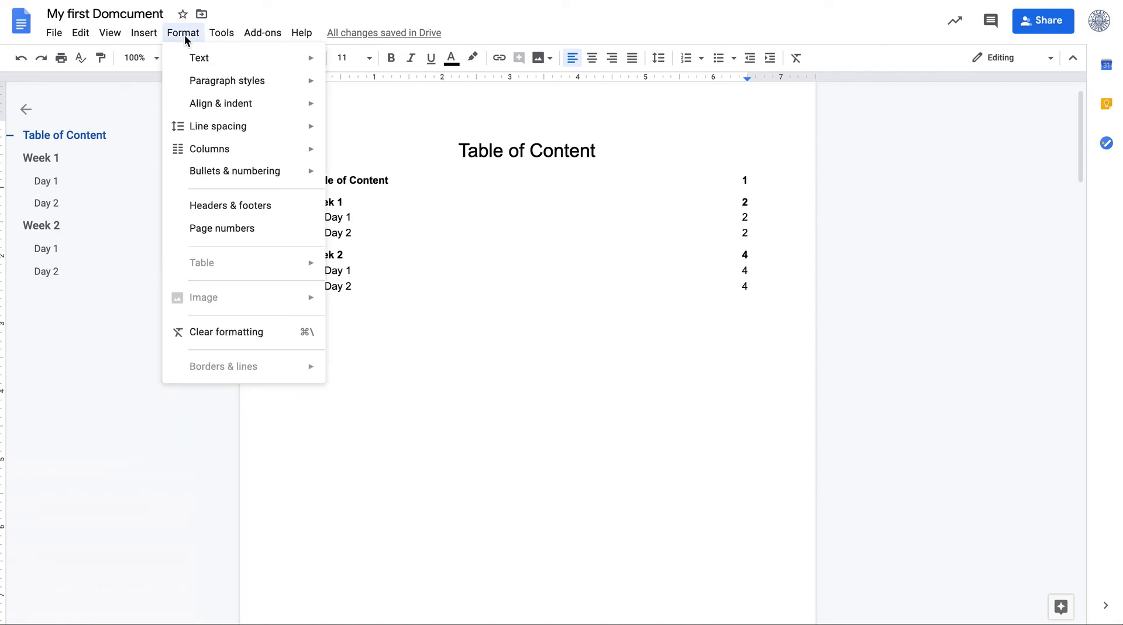
pyautogui.moveTo(199, 66)
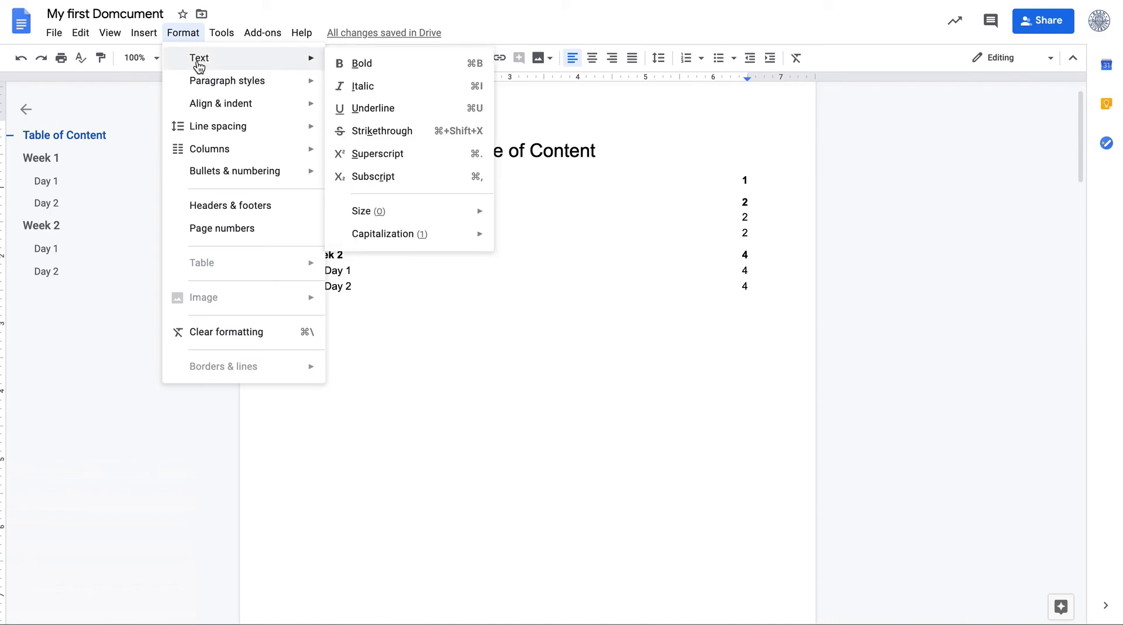
pyautogui.moveTo(218, 91)
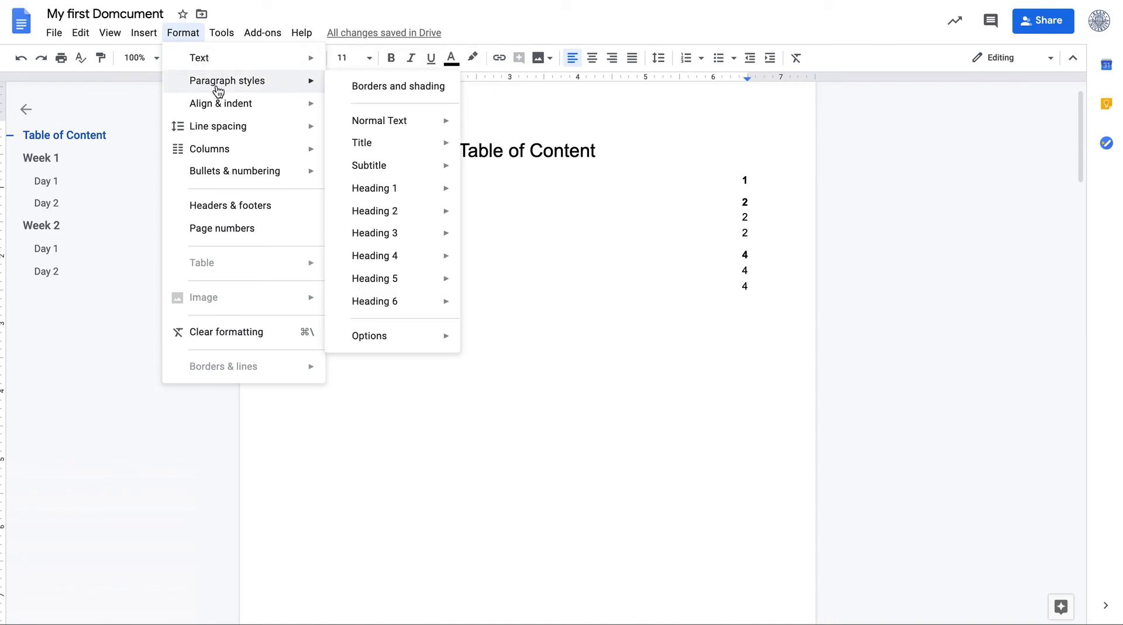
pyautogui.doubleClick(441, 298)
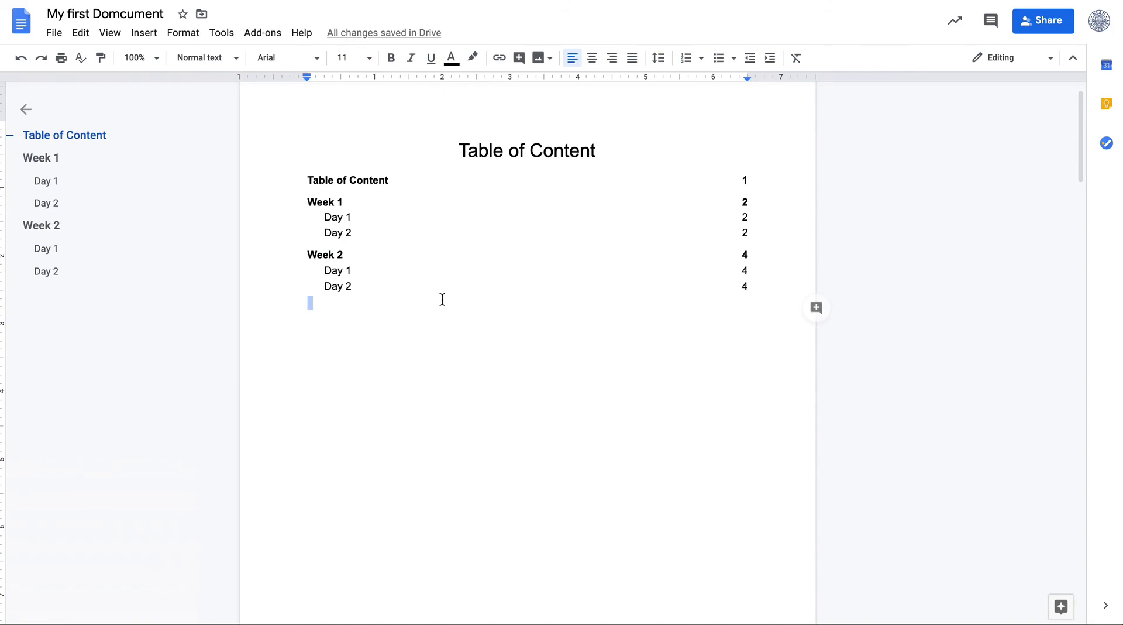
pyautogui.click(235, 60)
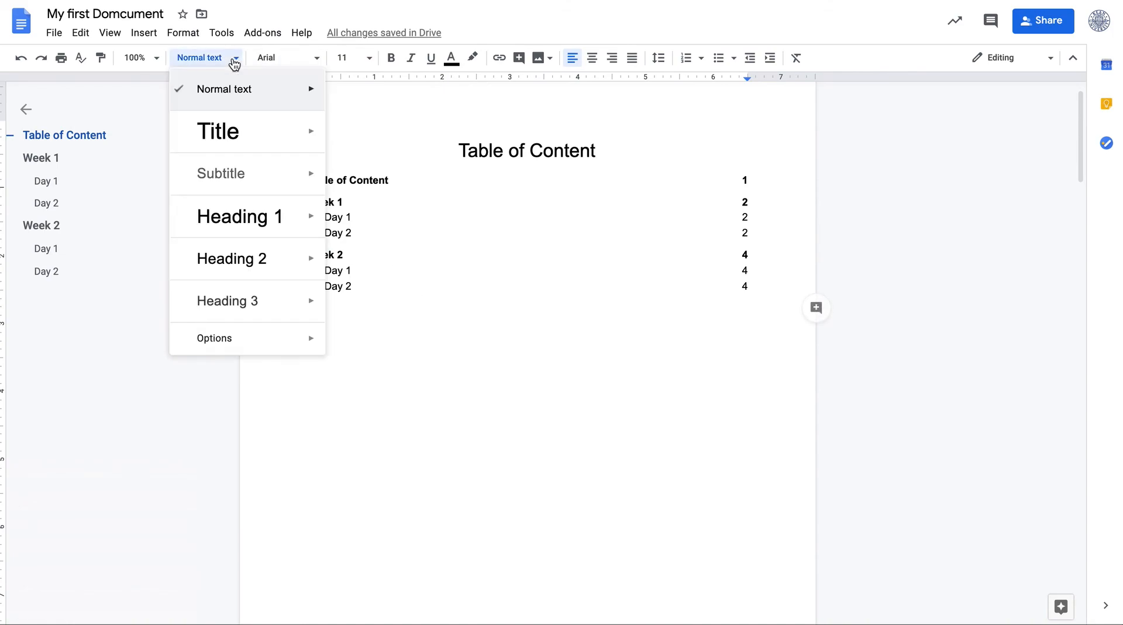
pyautogui.doubleClick(439, 327)
pyautogui.click(183, 34)
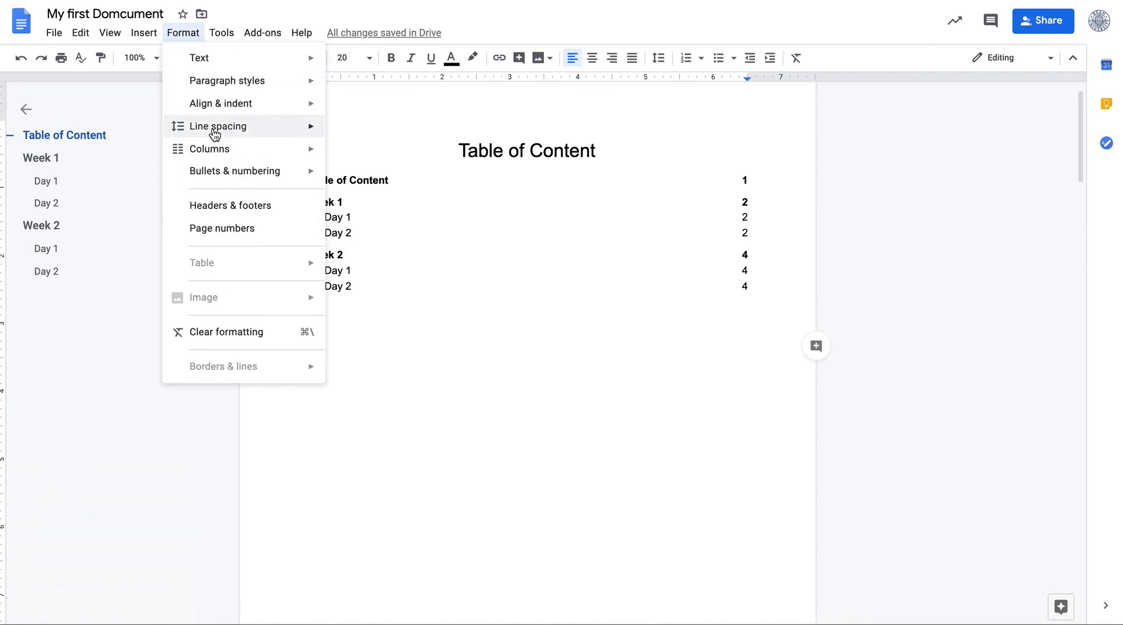
pyautogui.moveTo(216, 134)
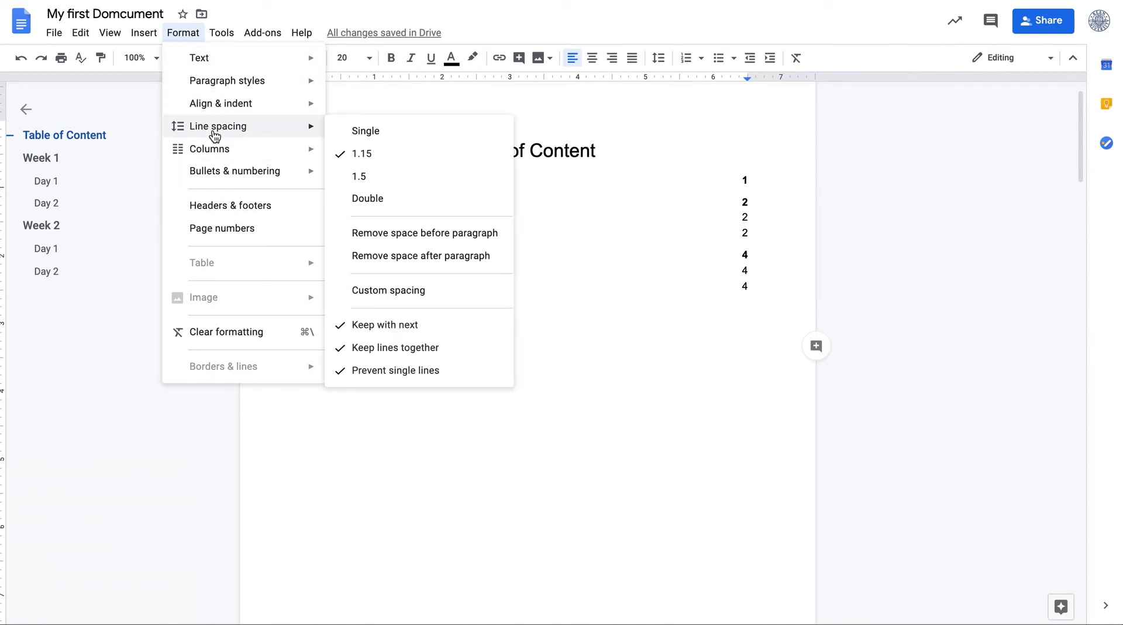
pyautogui.moveTo(216, 155)
pyautogui.click(465, 430)
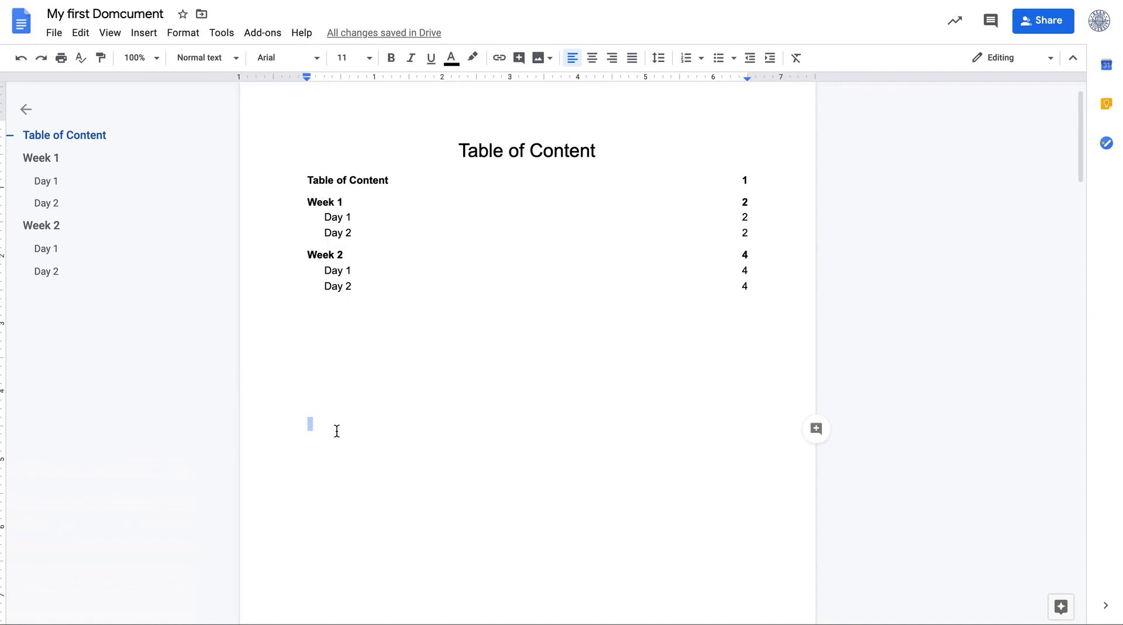
pyautogui.click(169, 34)
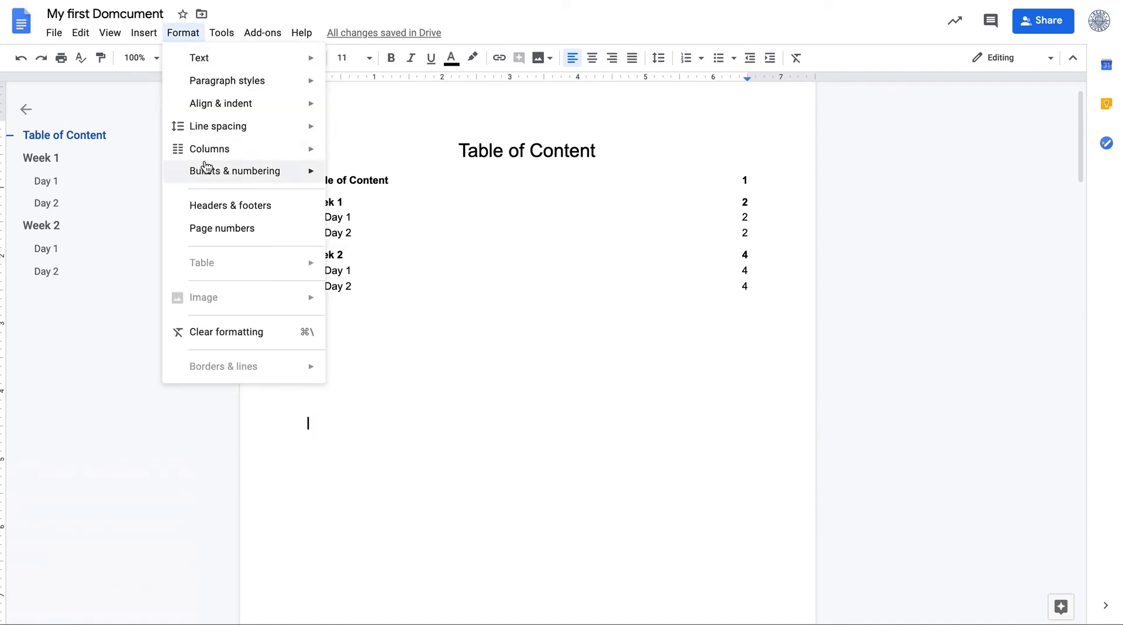
pyautogui.moveTo(205, 149)
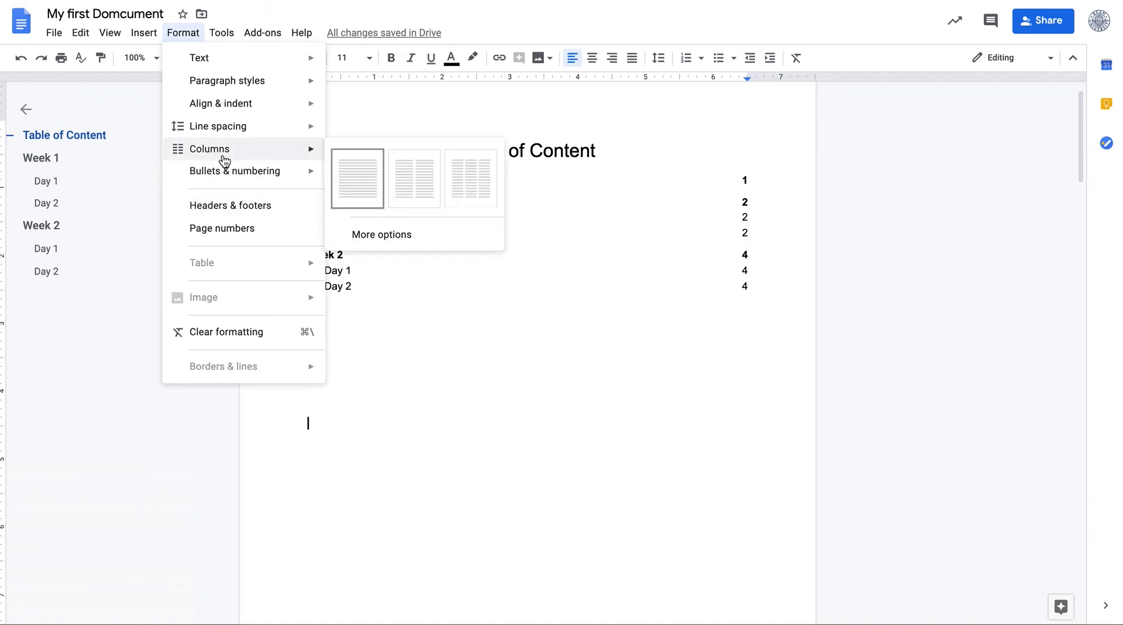
pyautogui.moveTo(236, 181)
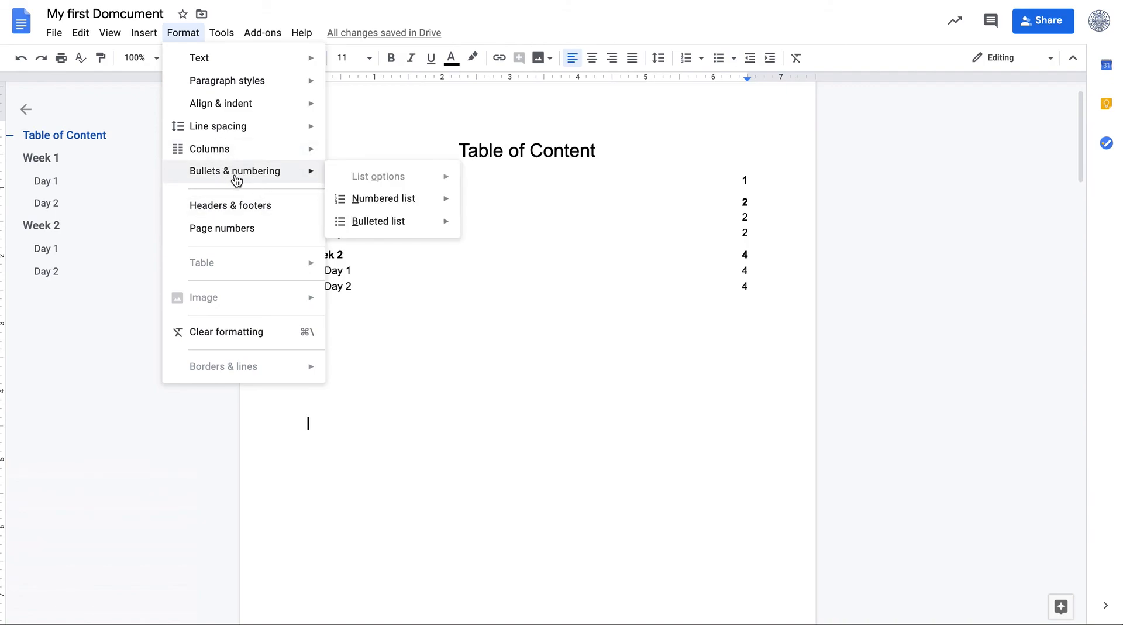
pyautogui.doubleClick(568, 382)
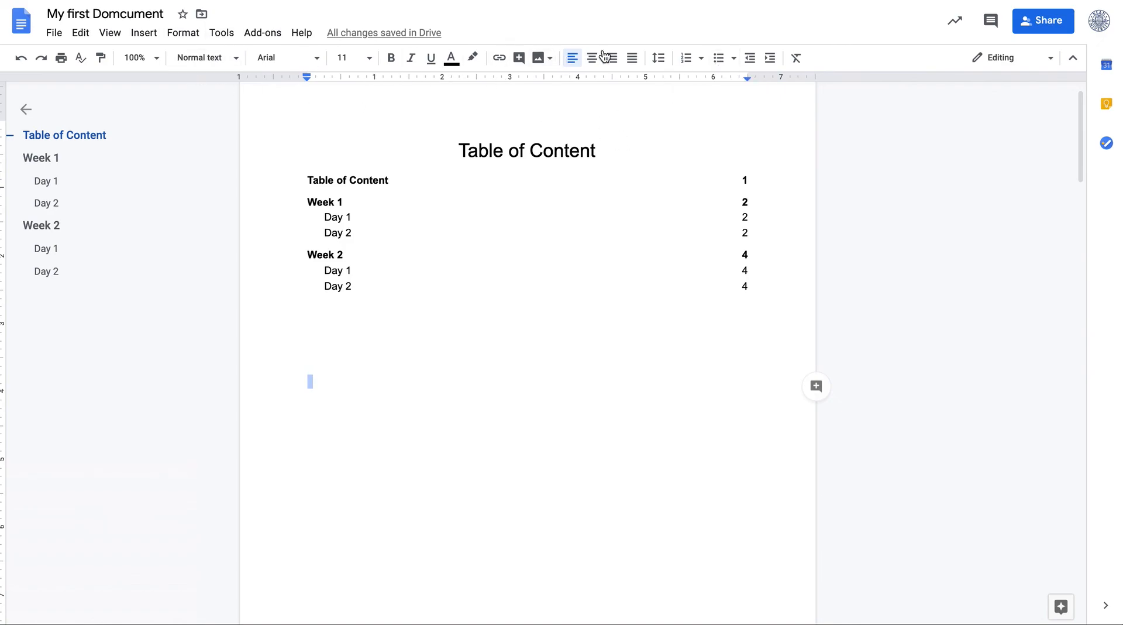
pyautogui.click(223, 44)
pyautogui.moveTo(192, 39)
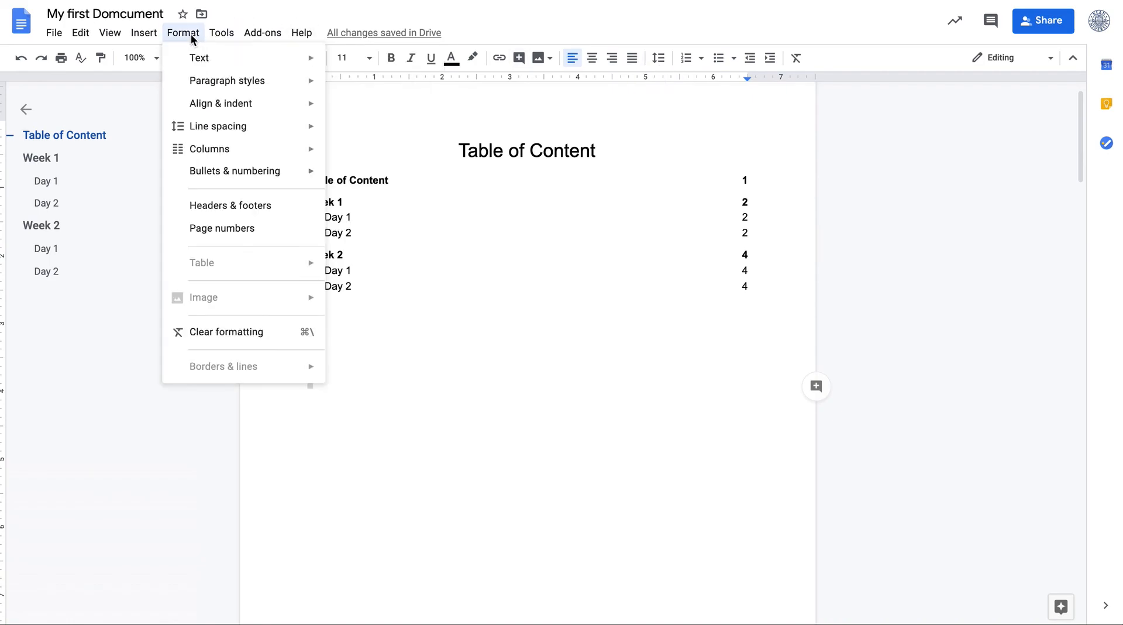
pyautogui.moveTo(232, 40)
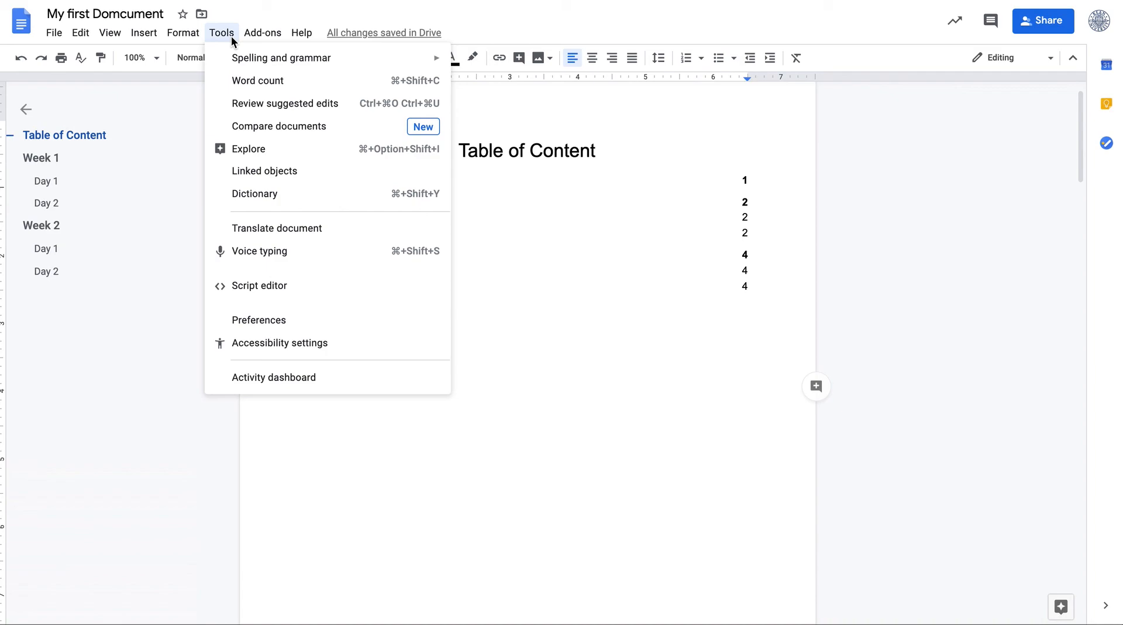
pyautogui.click(384, 461)
# Dictate a paragraph below the table of contents using Voice typing, then close the voice typing panel
pyautogui.click(323, 336)
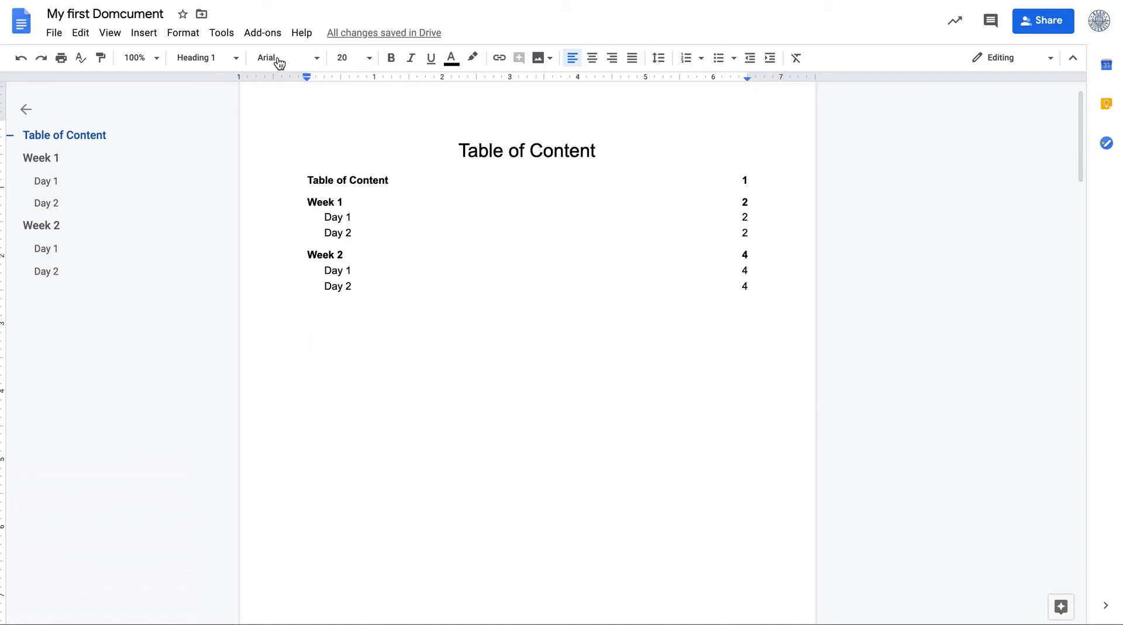
pyautogui.click(226, 37)
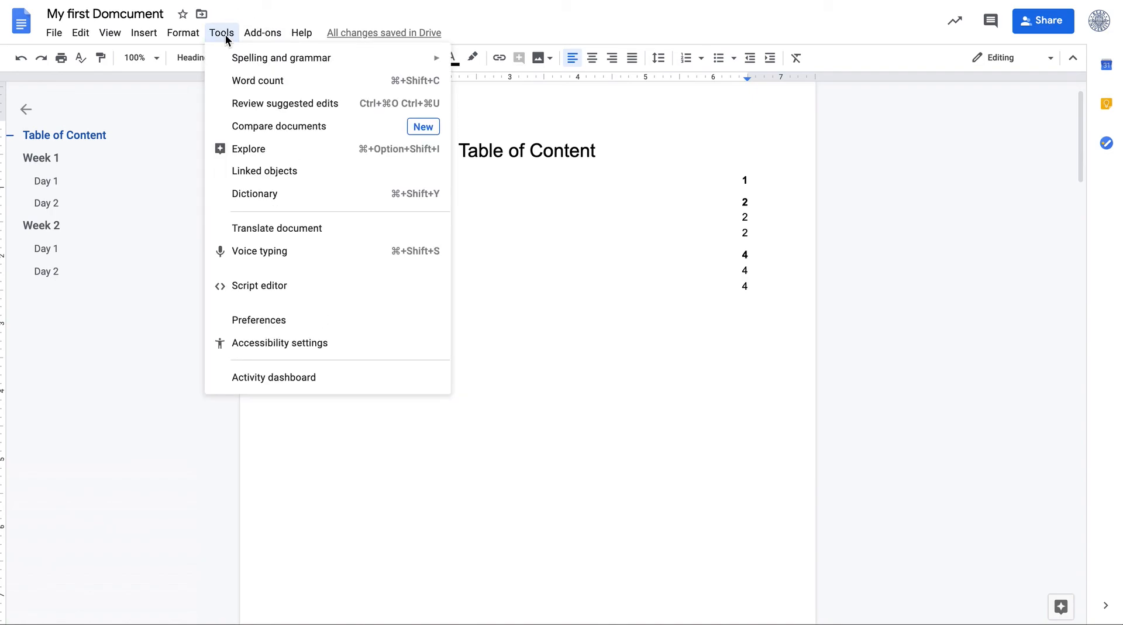
pyautogui.click(268, 251)
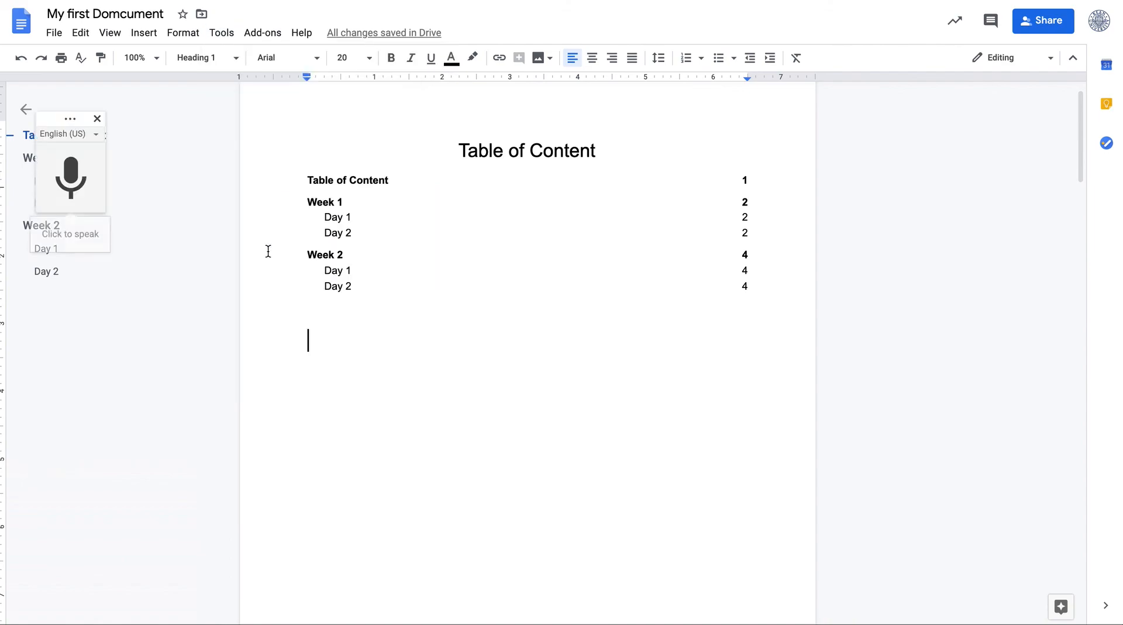
pyautogui.click(82, 176)
pyautogui.click(287, 74)
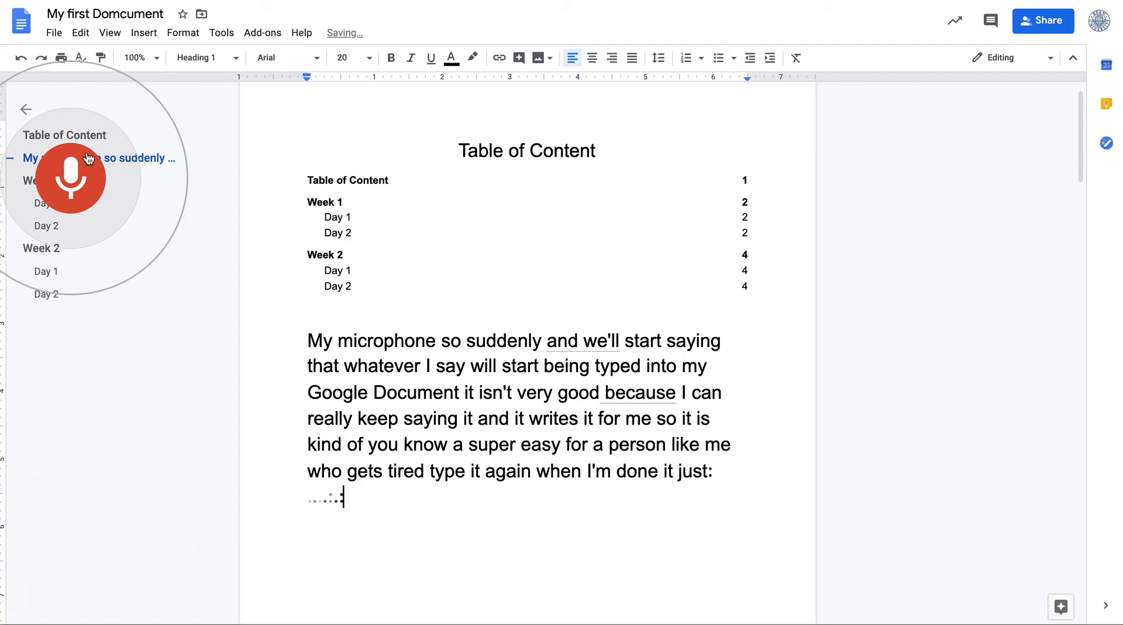
pyautogui.click(82, 192)
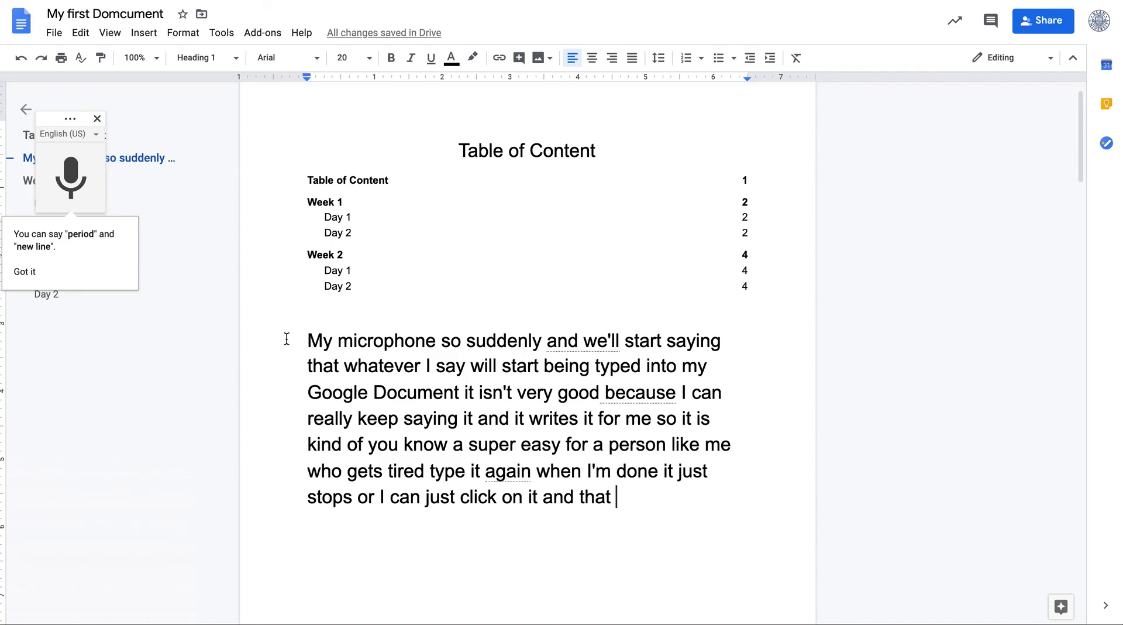
pyautogui.click(97, 119)
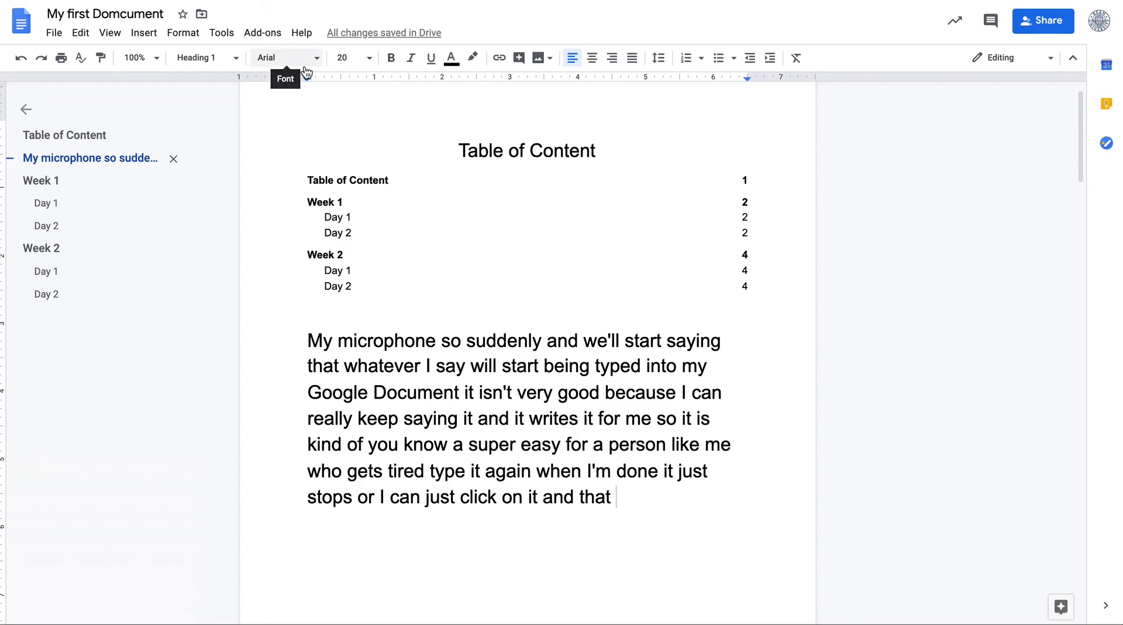
# Delete the dictated paragraph below the table of contents
pyautogui.tripleClick(308, 338)
pyautogui.press('BackSpace')
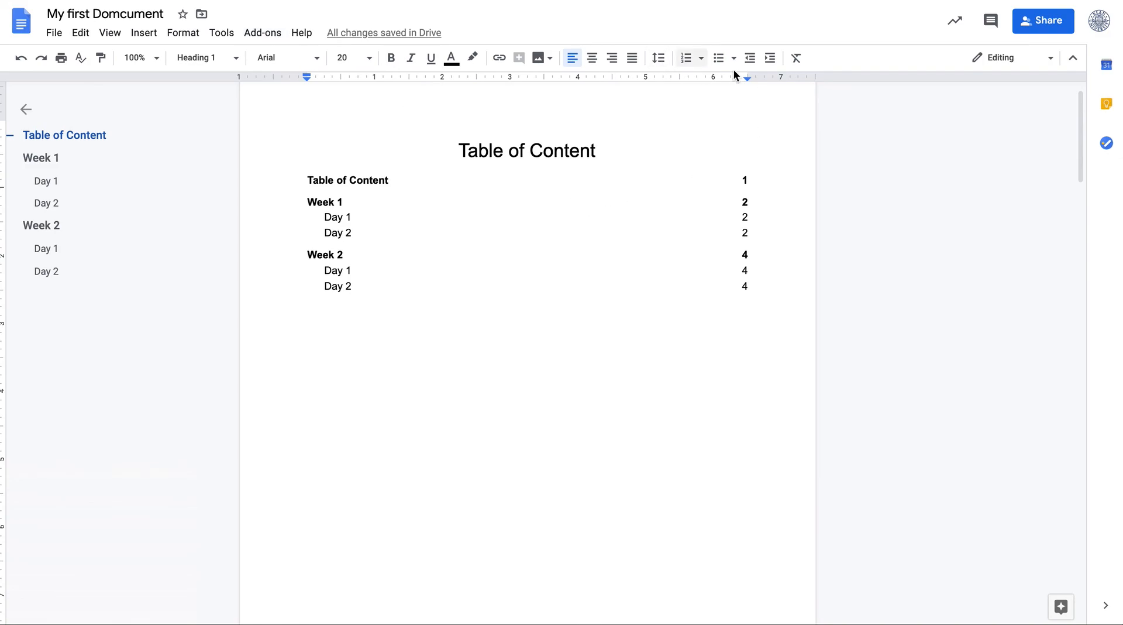
pyautogui.click(1041, 67)
pyautogui.doubleClick(819, 198)
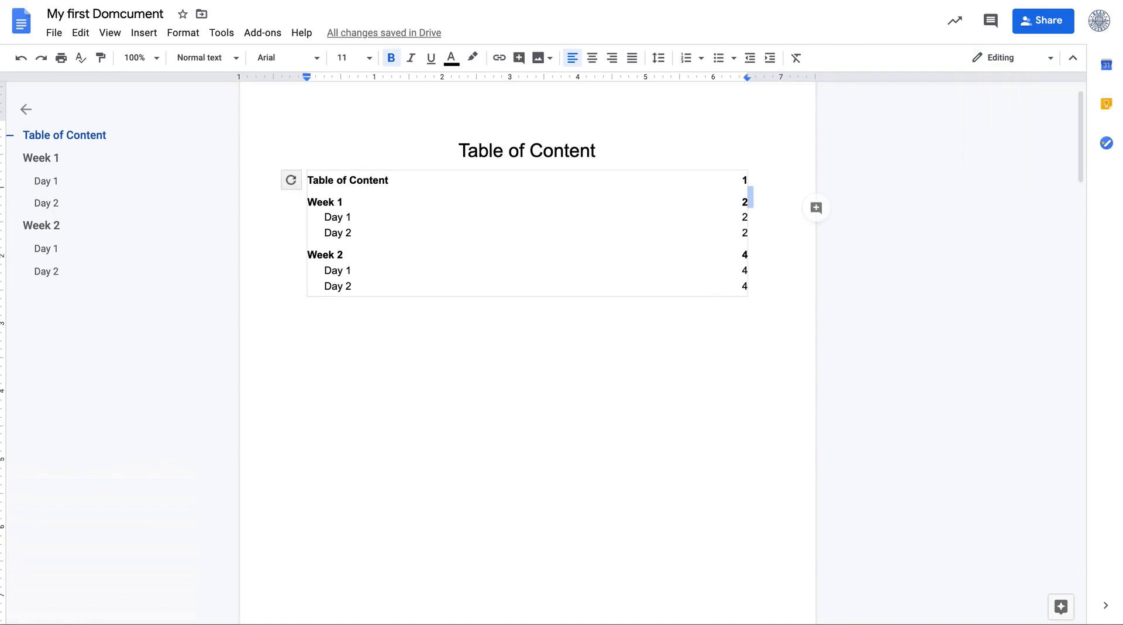
# Switch the document from Editing to Suggesting mode
pyautogui.click(110, 32)
pyautogui.moveTo(143, 82)
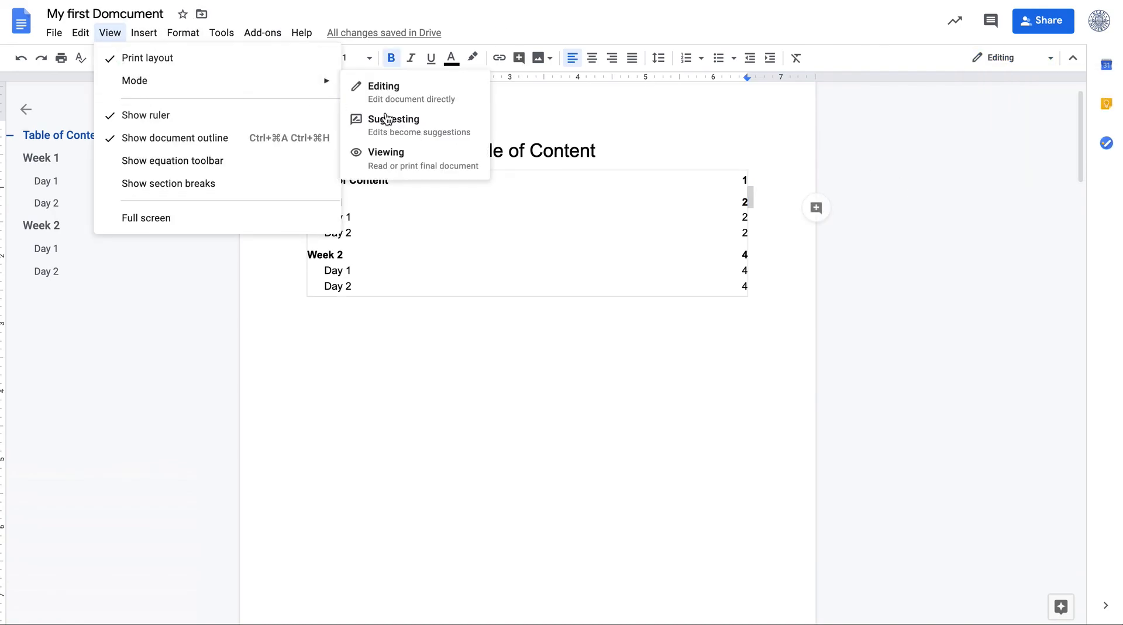
pyautogui.click(374, 117)
pyautogui.click(449, 300)
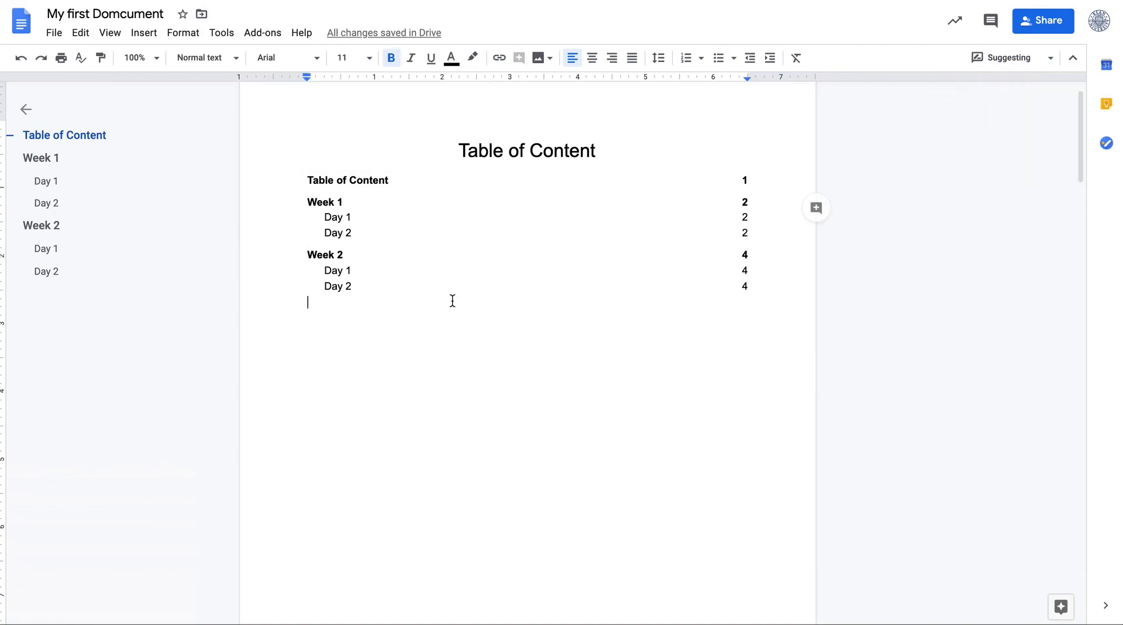
pyautogui.click(142, 36)
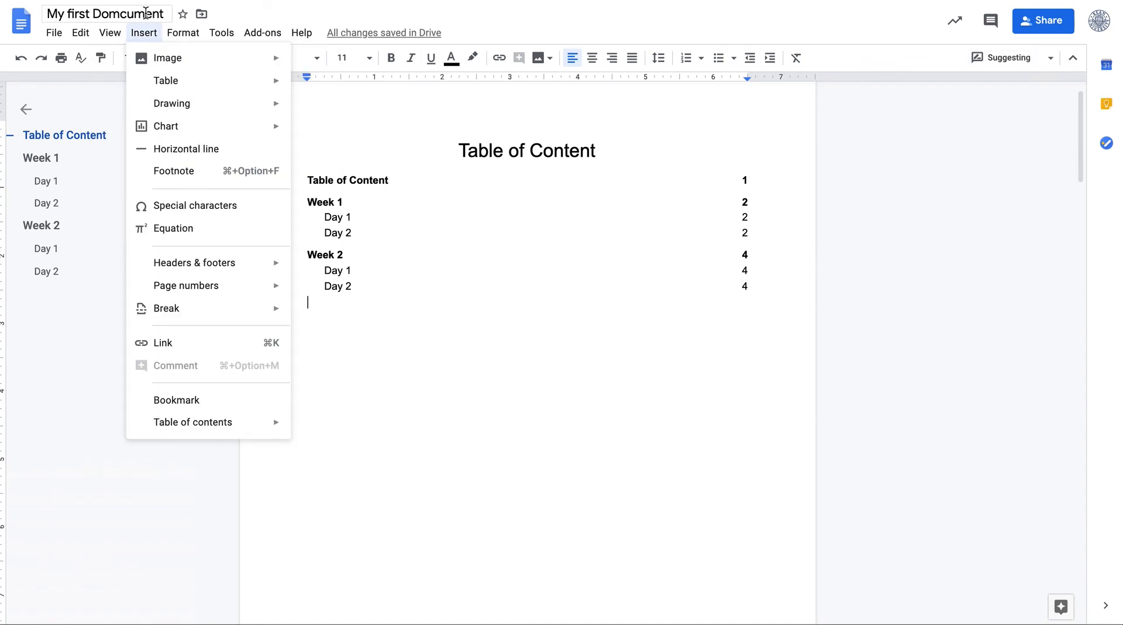
pyautogui.moveTo(112, 37)
pyautogui.moveTo(139, 83)
pyautogui.click(377, 93)
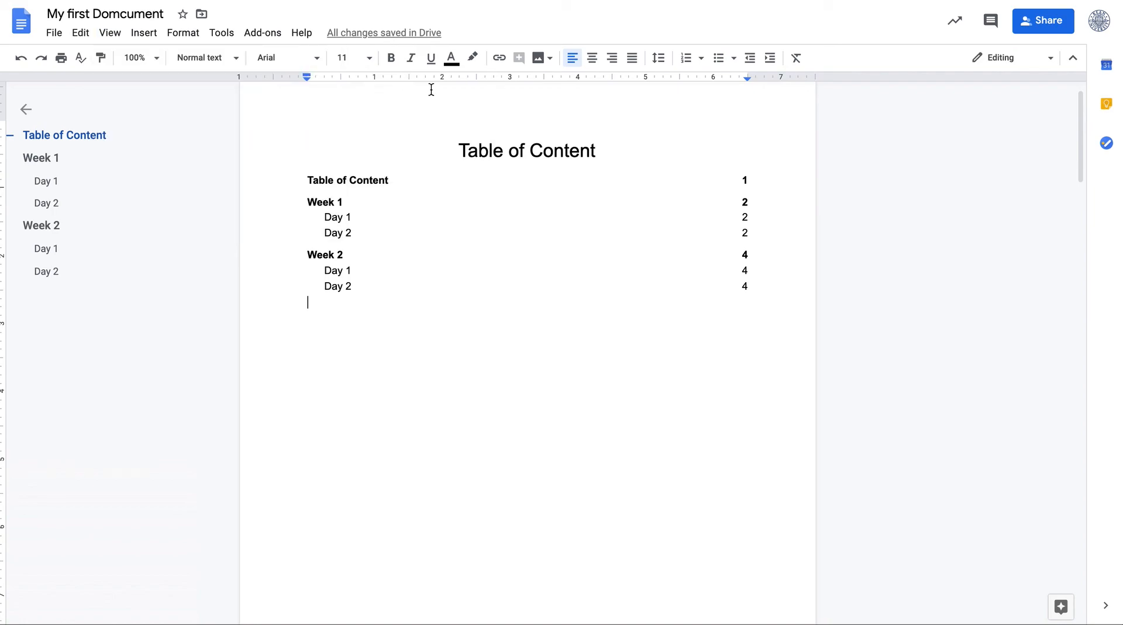